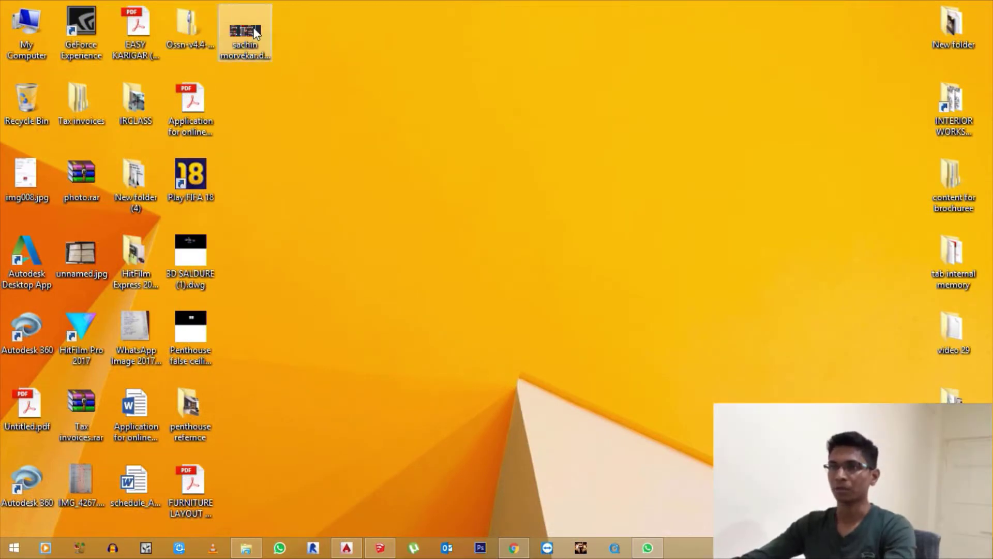
pyautogui.doubleClick(243, 38)
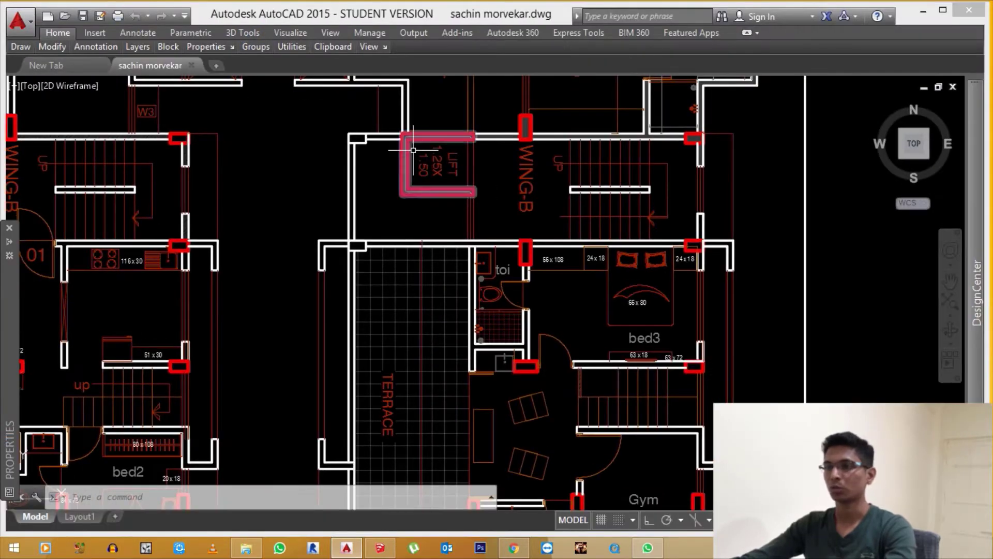
pyautogui.scroll(-2, 461, 179)
pyautogui.scroll(-1, 461, 178)
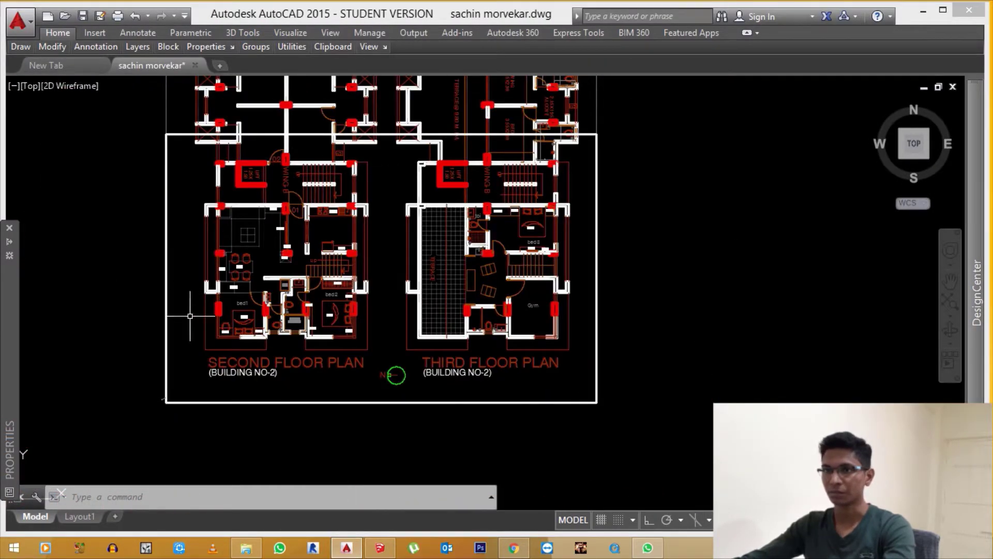
pyautogui.click(160, 130)
pyautogui.press('Escape')
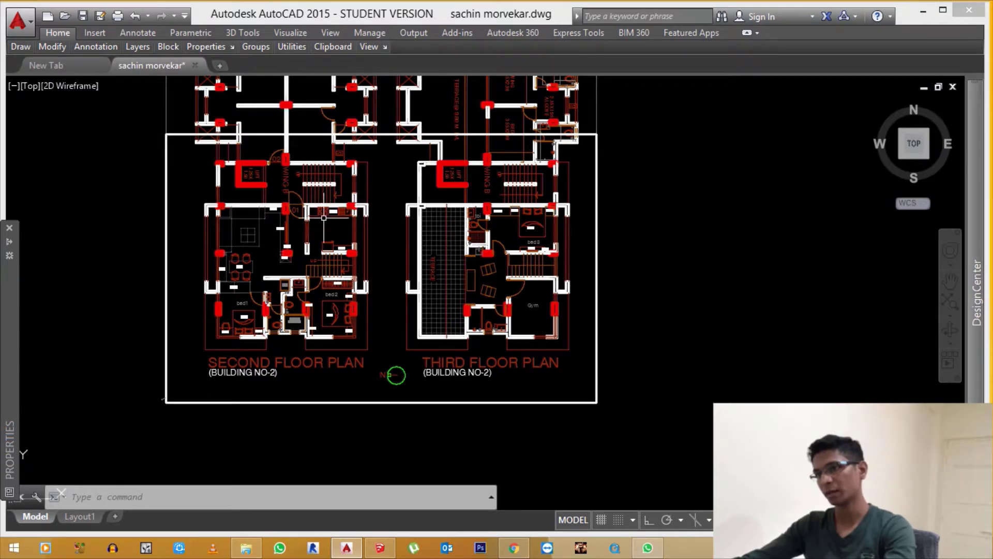
pyautogui.scroll(2, 244, 150)
pyautogui.scroll(-2, 244, 150)
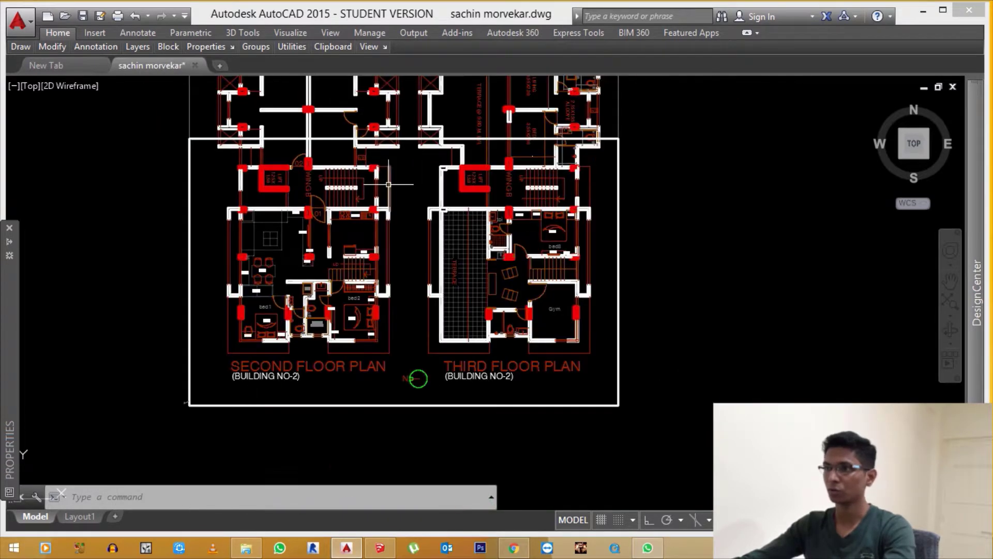
pyautogui.scroll(2, 253, 210)
pyautogui.scroll(-2, 370, 198)
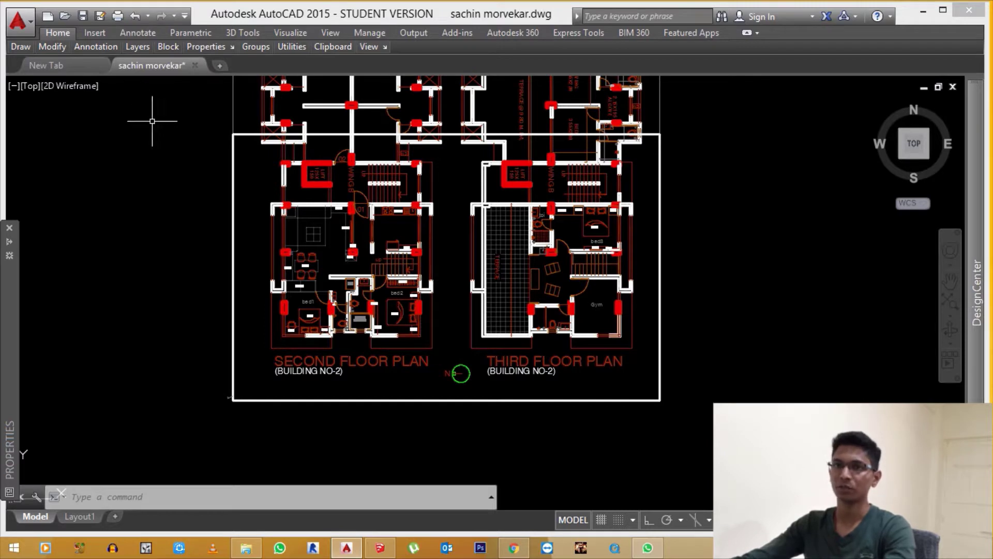
# Step: Confirm through UNITS that the drawing uses Architectural units in inches
pyautogui.write('unit')
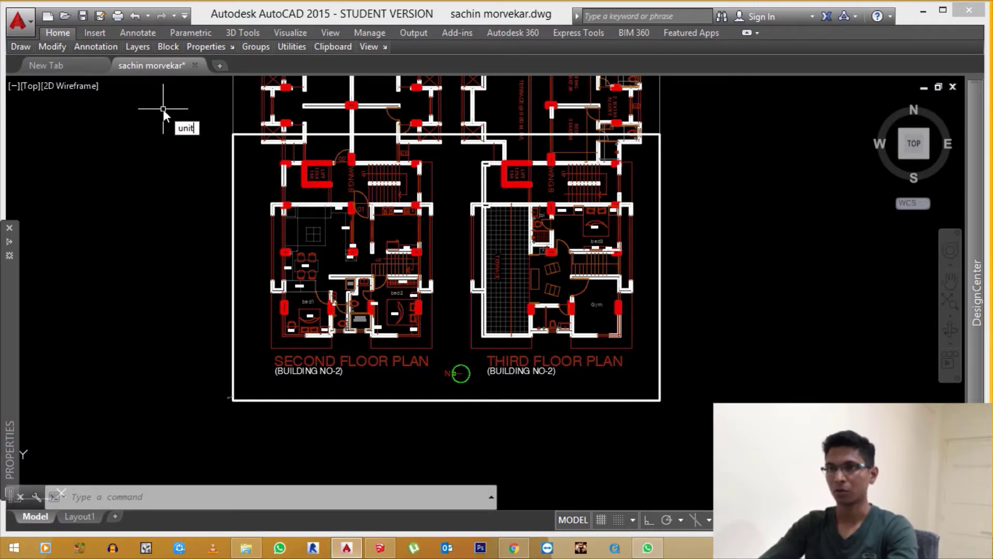
pyautogui.press('Return')
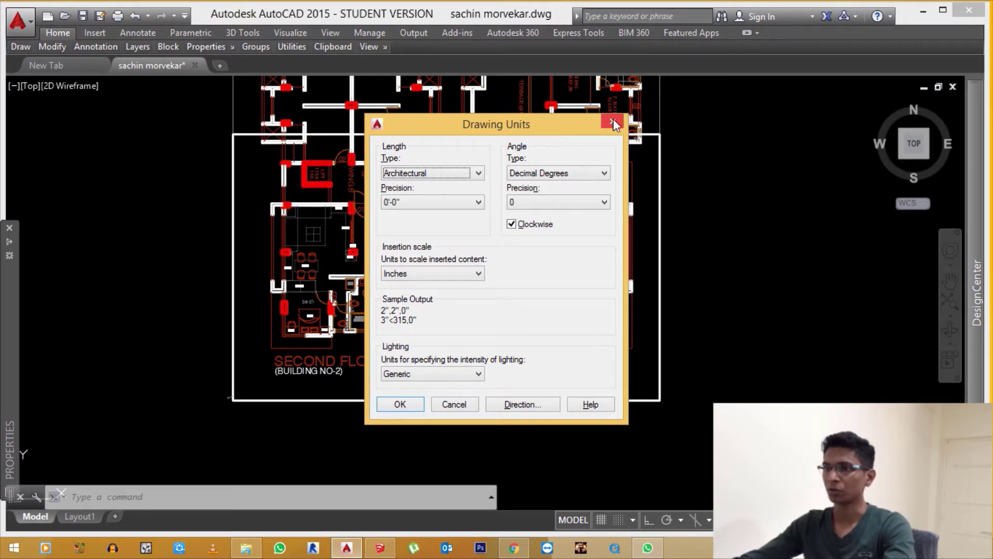
pyautogui.click(393, 397)
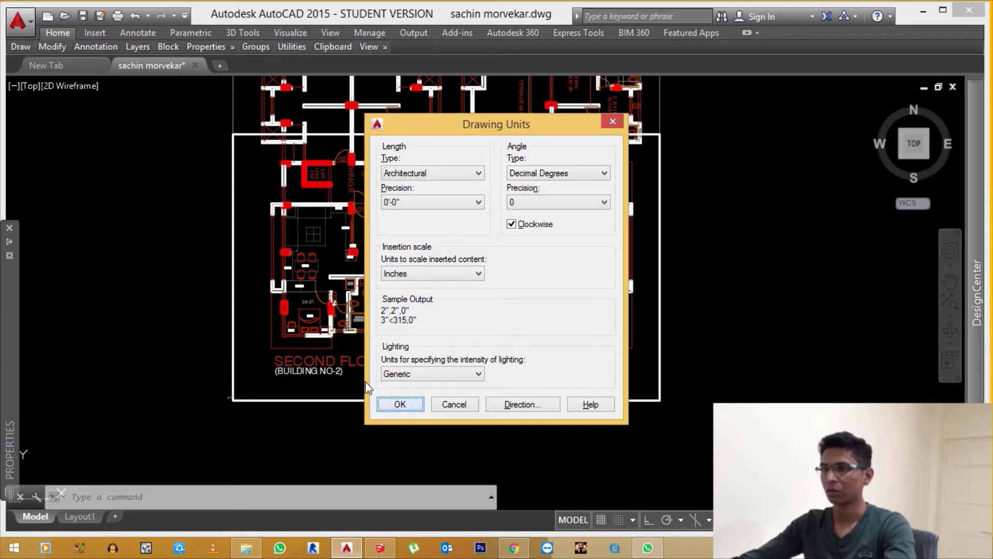
pyautogui.click(400, 406)
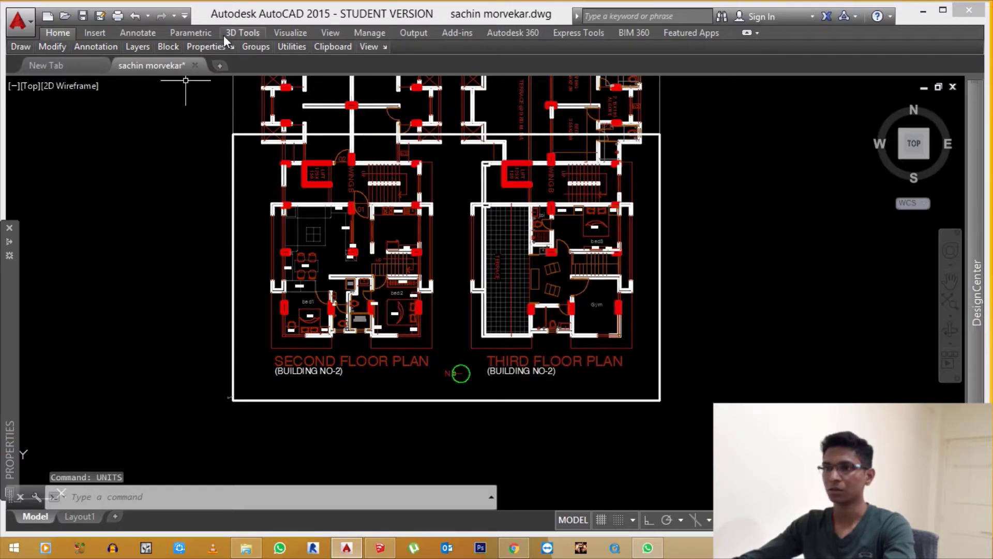
# Step: Close the floor plan, saving changes, and switch from AutoCAD to SketchUp
pyautogui.click(195, 65)
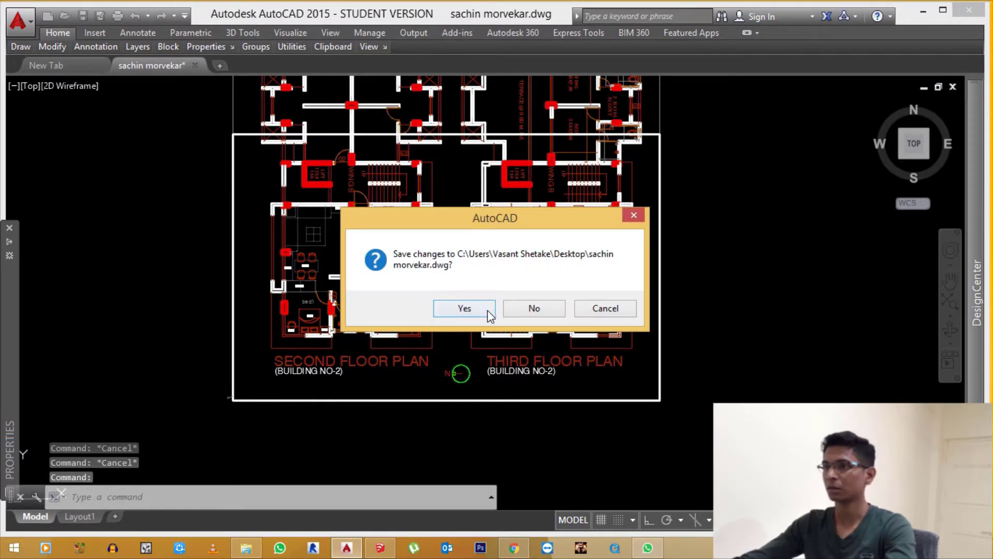
pyautogui.click(556, 308)
pyautogui.click(923, 10)
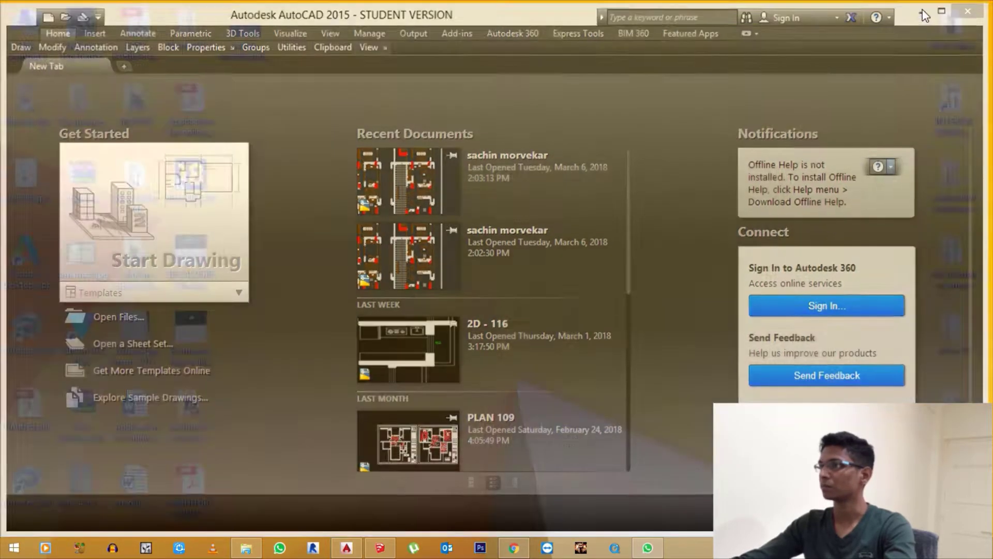
pyautogui.click(377, 551)
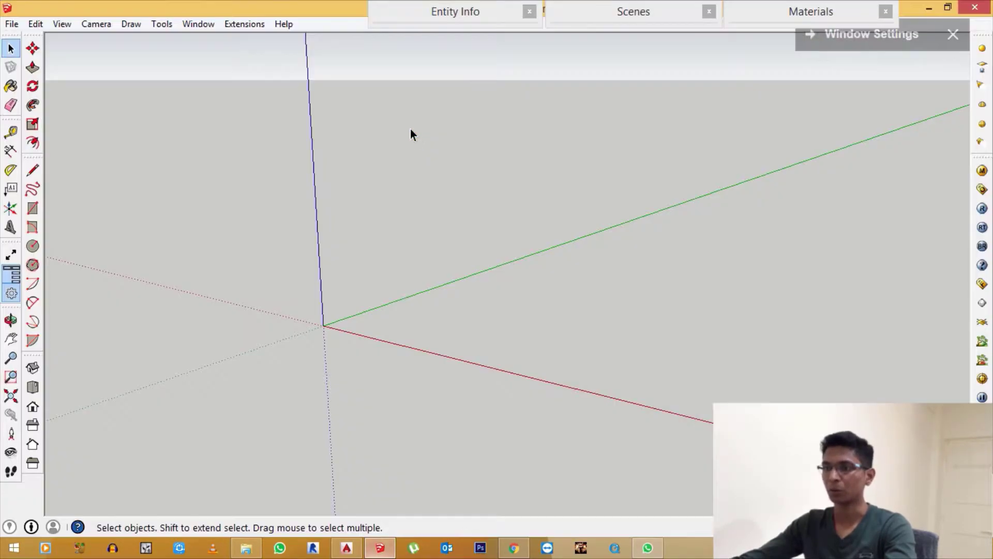
pyautogui.click(12, 24)
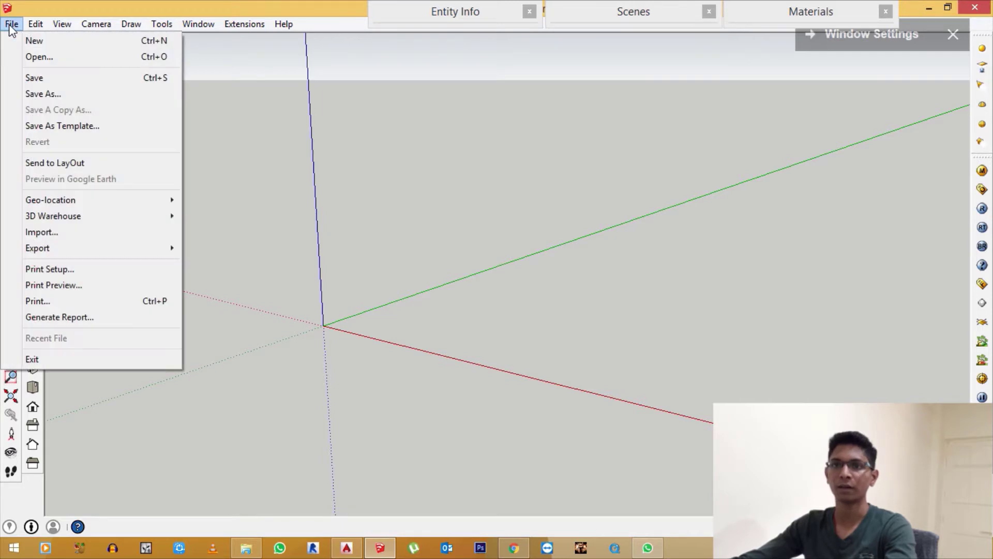
pyautogui.click(61, 235)
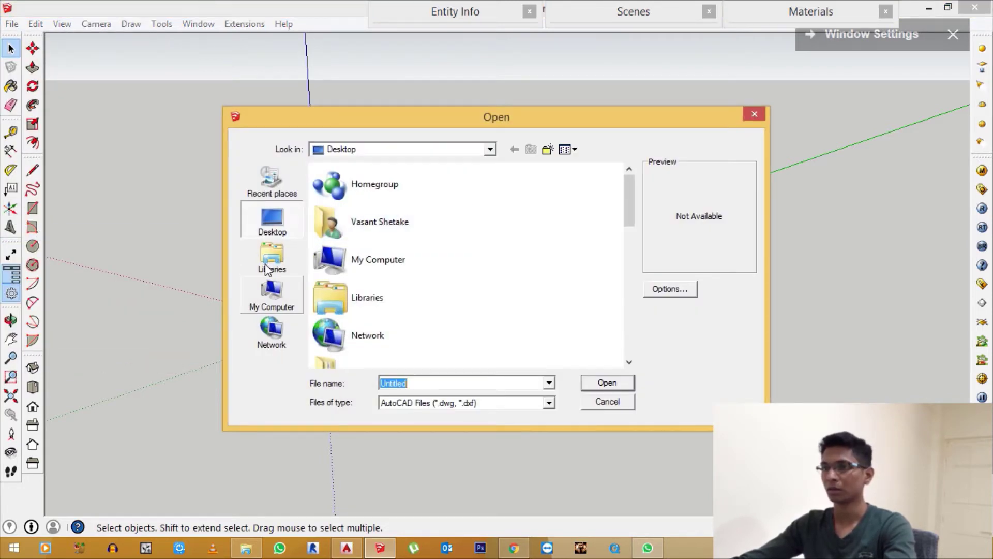
pyautogui.moveTo(504, 119); pyautogui.dragTo(472, 109)
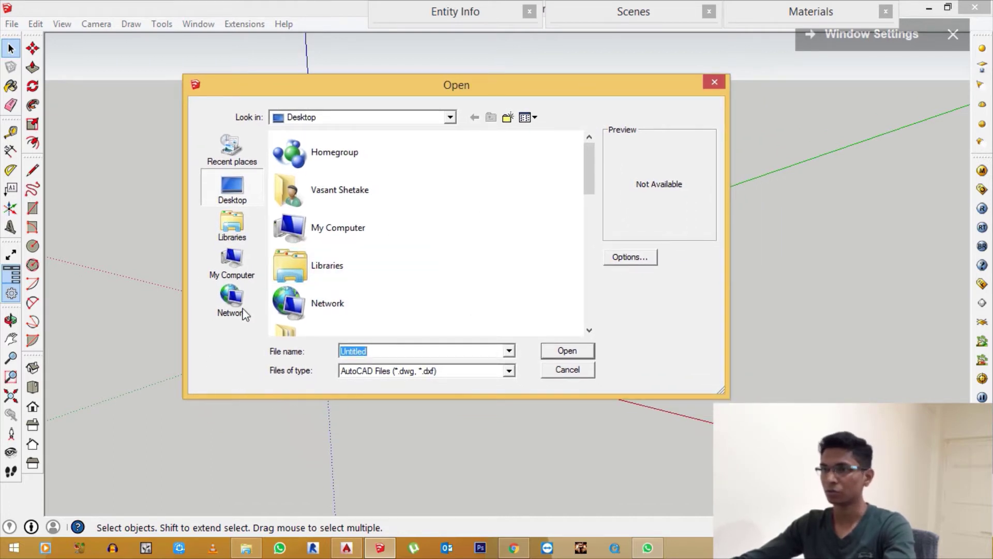
pyautogui.scroll(-3, 444, 210)
pyautogui.scroll(-3, 448, 222)
pyautogui.scroll(-3, 440, 226)
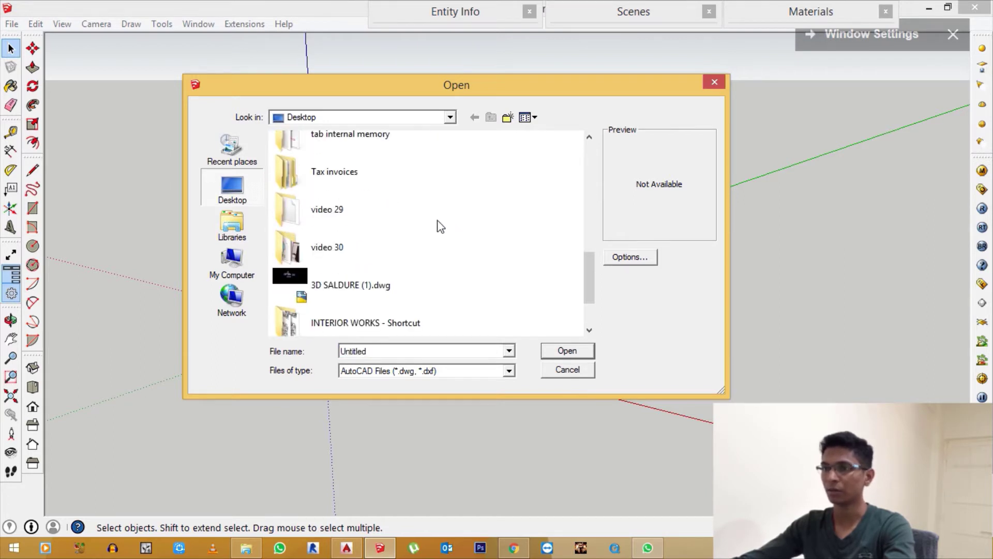
pyautogui.scroll(-2, 438, 224)
pyautogui.click(324, 322)
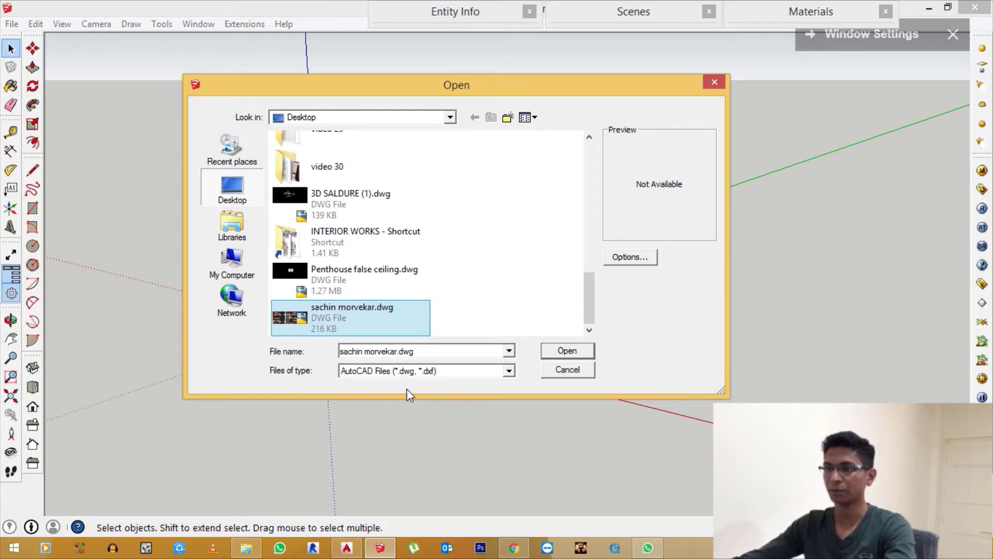
# Step: Keep the AutoCAD Files type, reselect the DWG, and bring up its import options
pyautogui.click(509, 371)
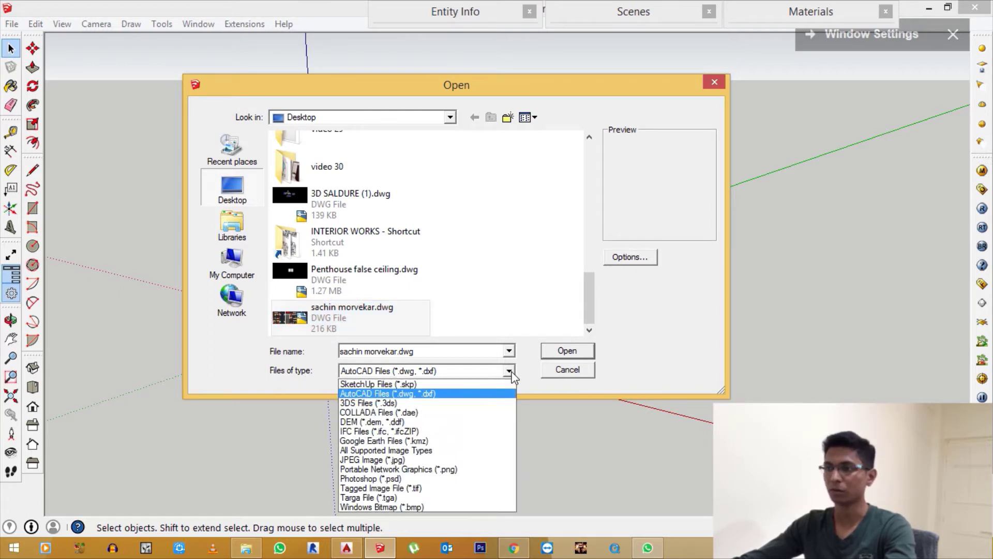
pyautogui.click(387, 394)
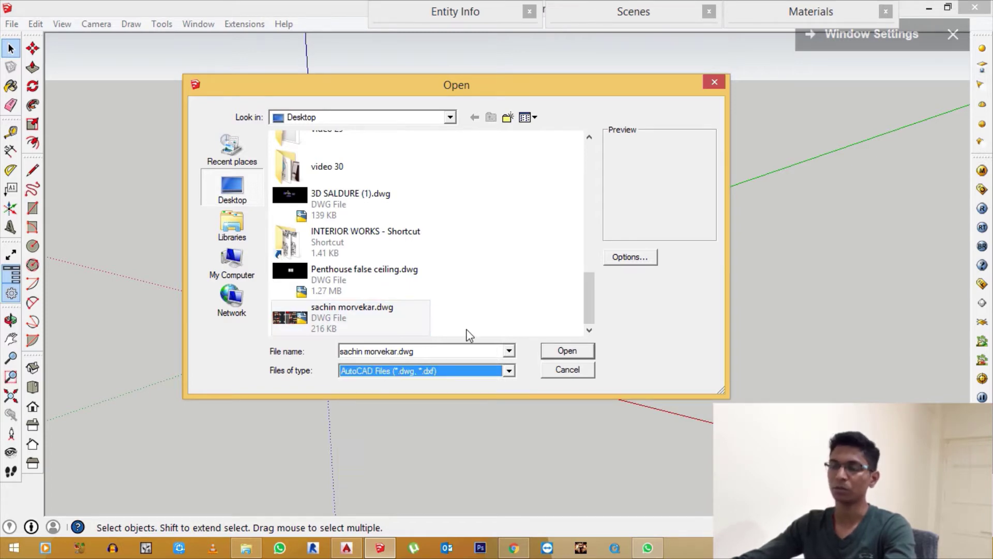
pyautogui.click(331, 312)
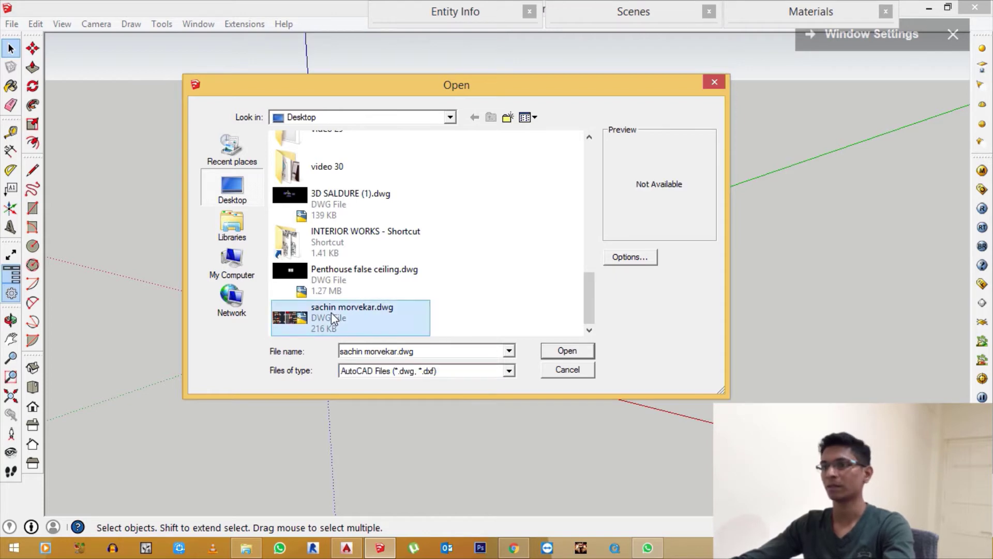
pyautogui.click(632, 258)
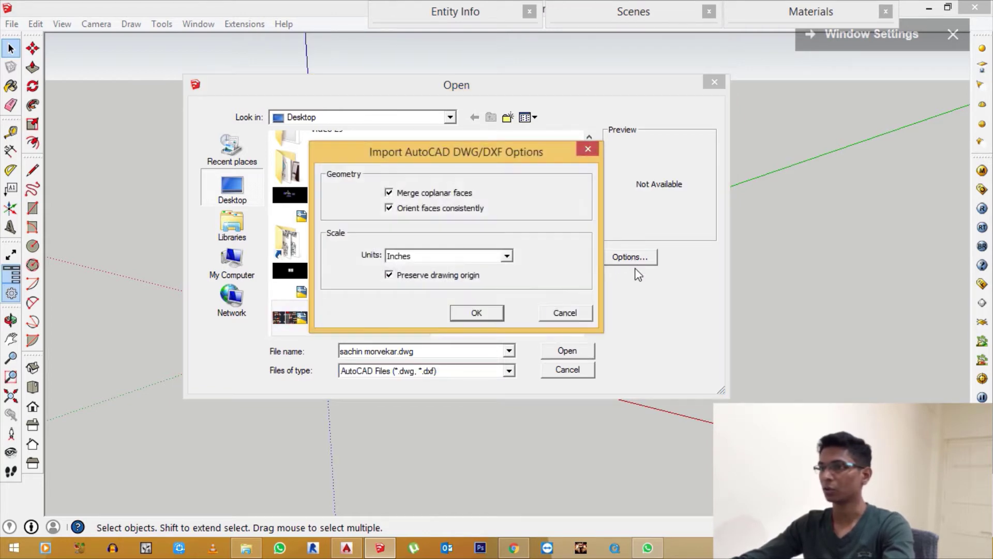
# Step: Set the DWG import units to Inches
pyautogui.moveTo(443, 148); pyautogui.dragTo(394, 146)
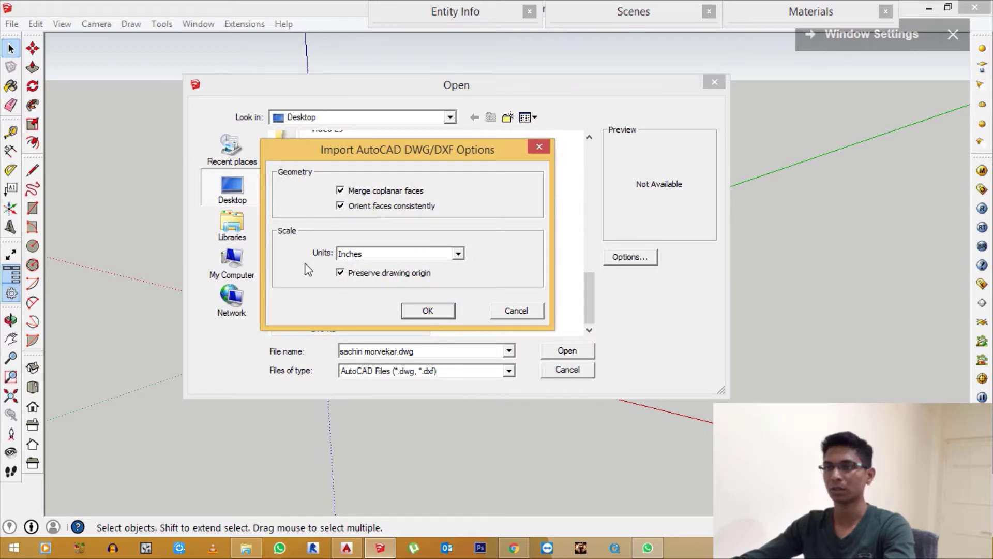
pyautogui.click(375, 256)
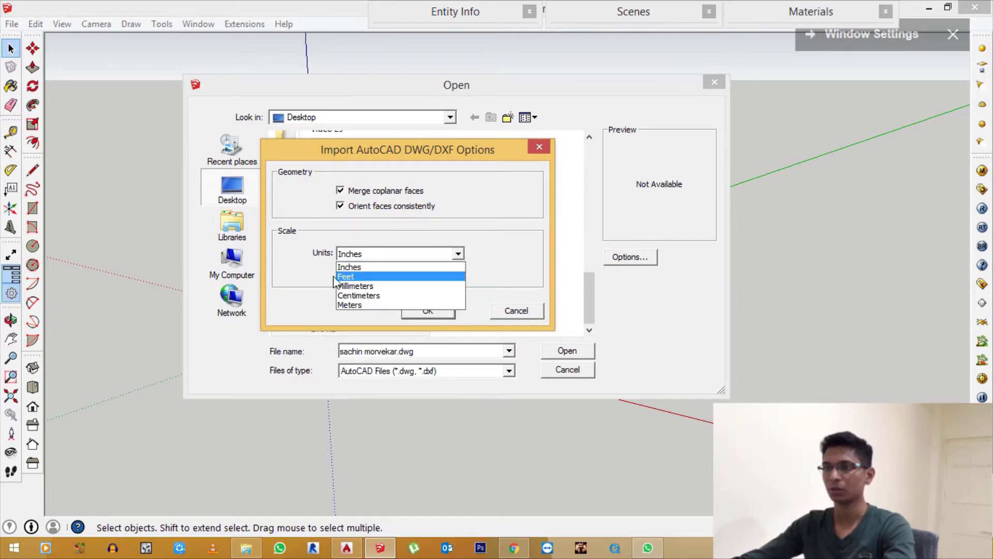
pyautogui.click(313, 269)
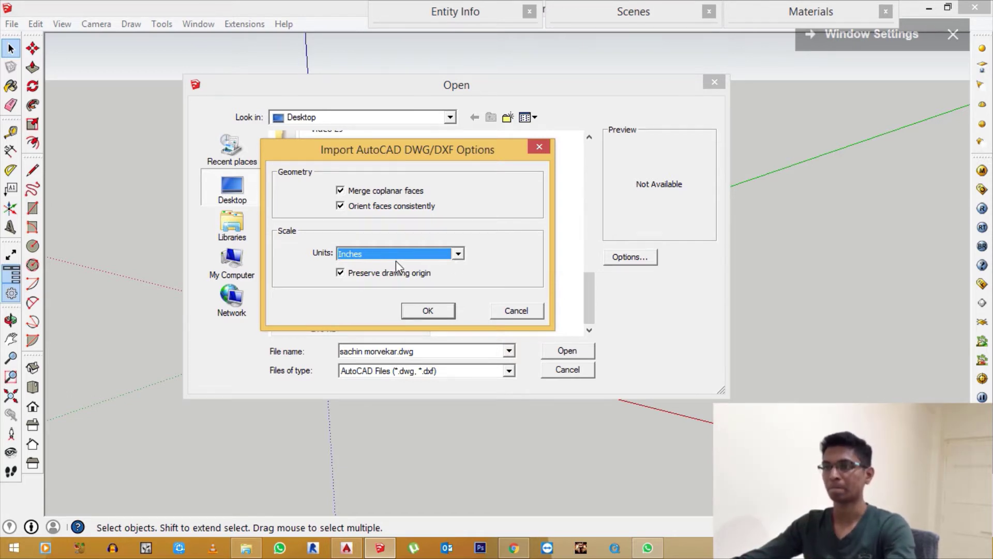
pyautogui.click(362, 254)
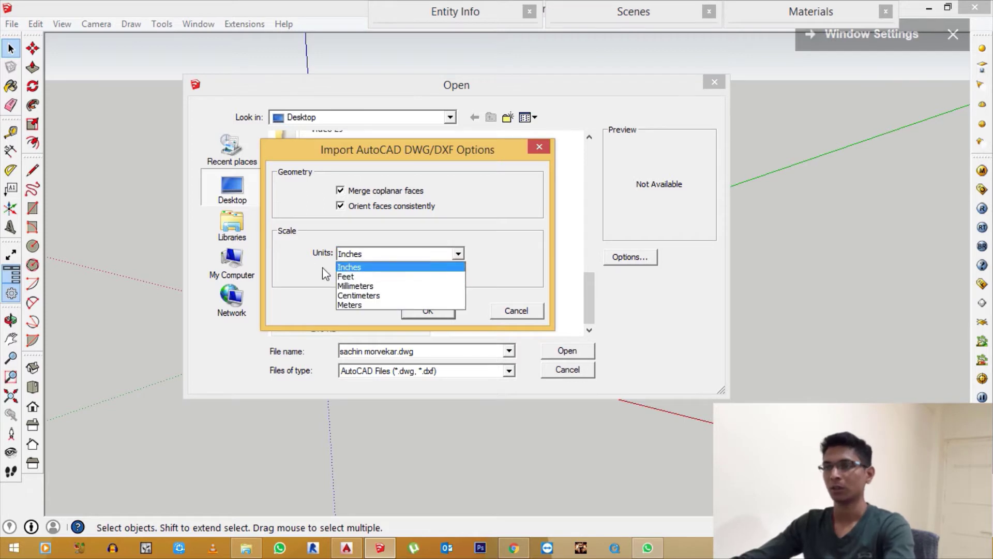
pyautogui.click(374, 255)
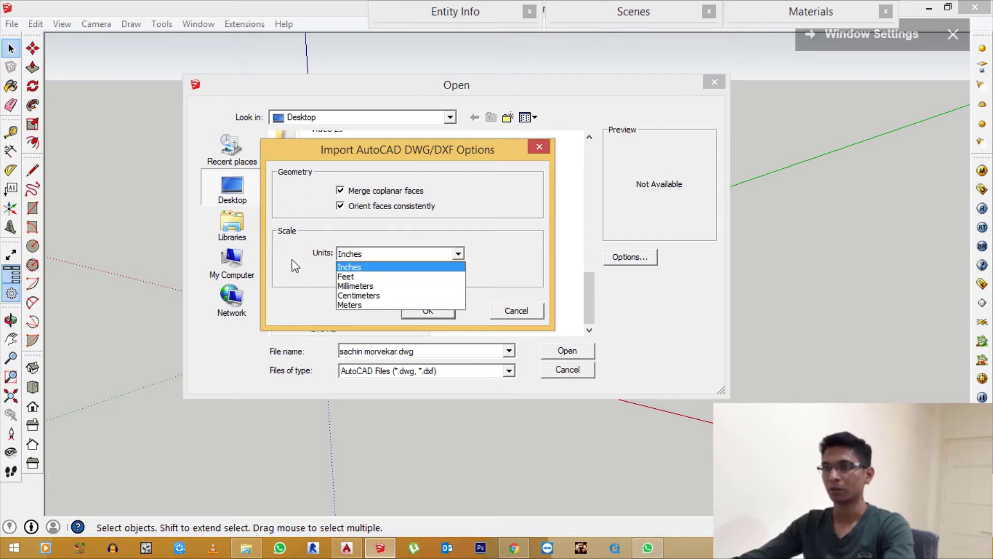
pyautogui.click(369, 255)
pyautogui.click(365, 256)
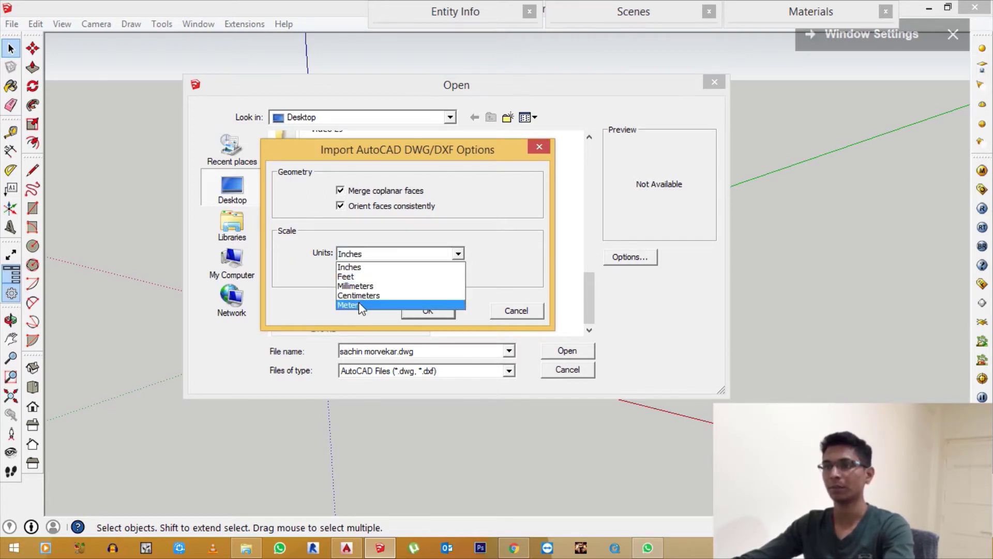
pyautogui.click(305, 273)
pyautogui.click(376, 253)
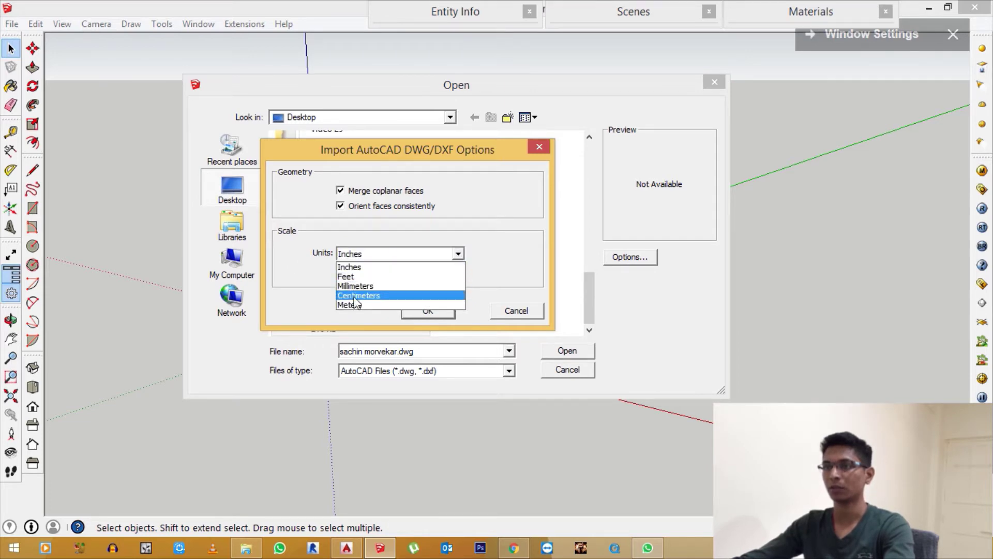
pyautogui.click(362, 304)
pyautogui.click(379, 253)
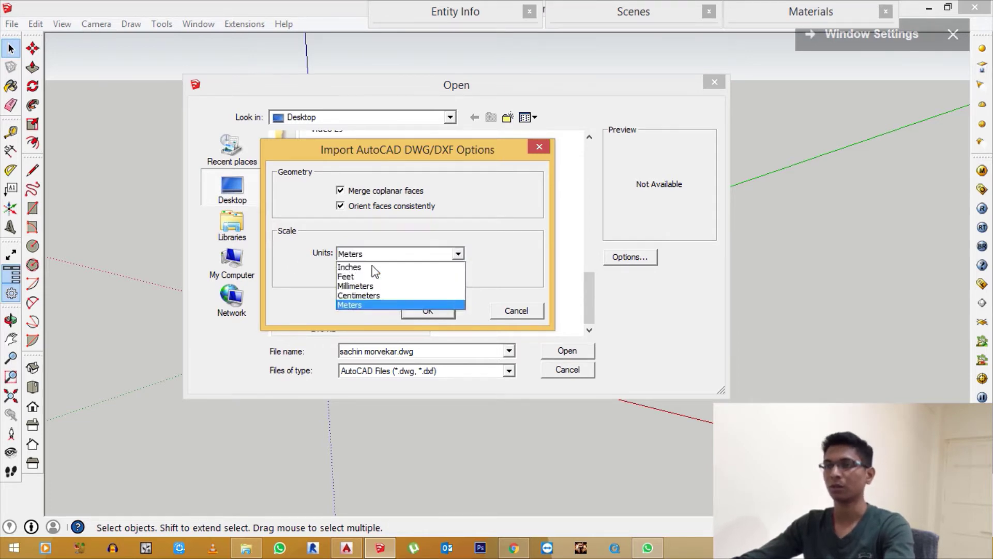
pyautogui.click(360, 267)
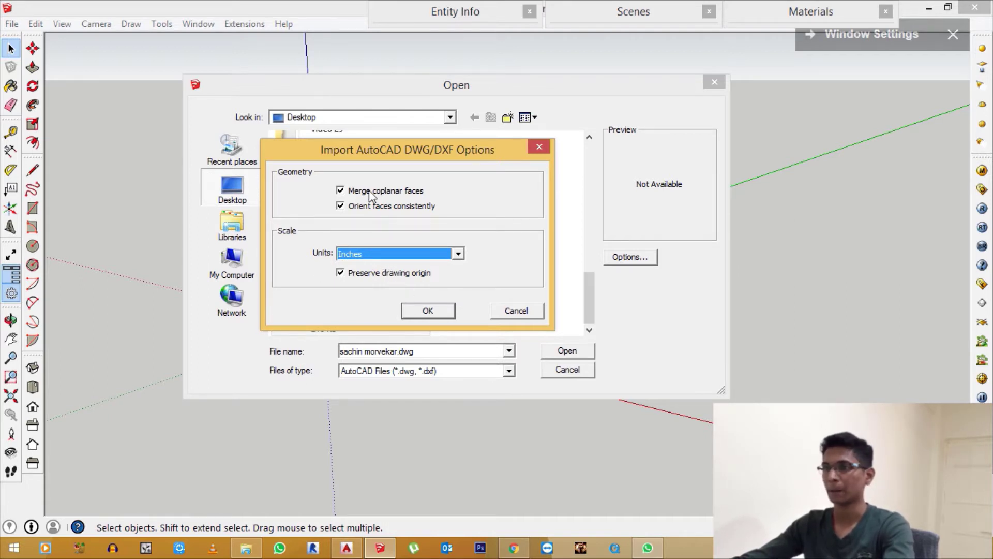
# Step: Confirm the options with drawing origin preserved and import the floor-plan DWG
pyautogui.moveTo(377, 151); pyautogui.dragTo(423, 144)
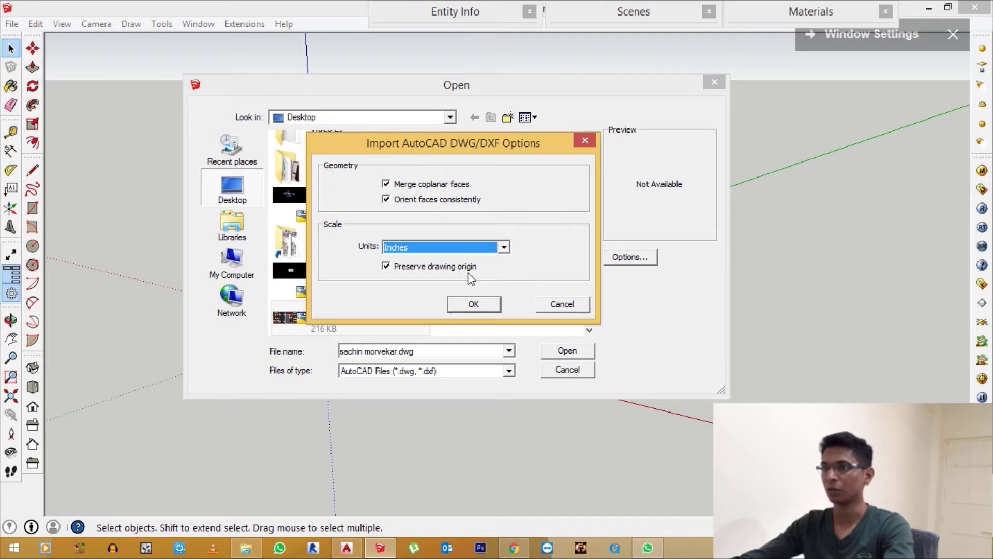
pyautogui.click(474, 305)
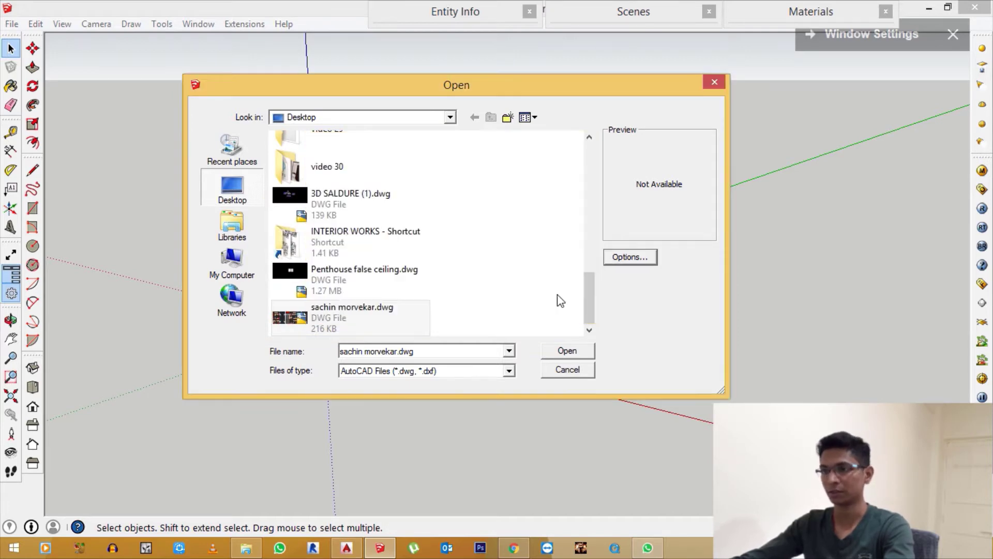
pyautogui.click(571, 349)
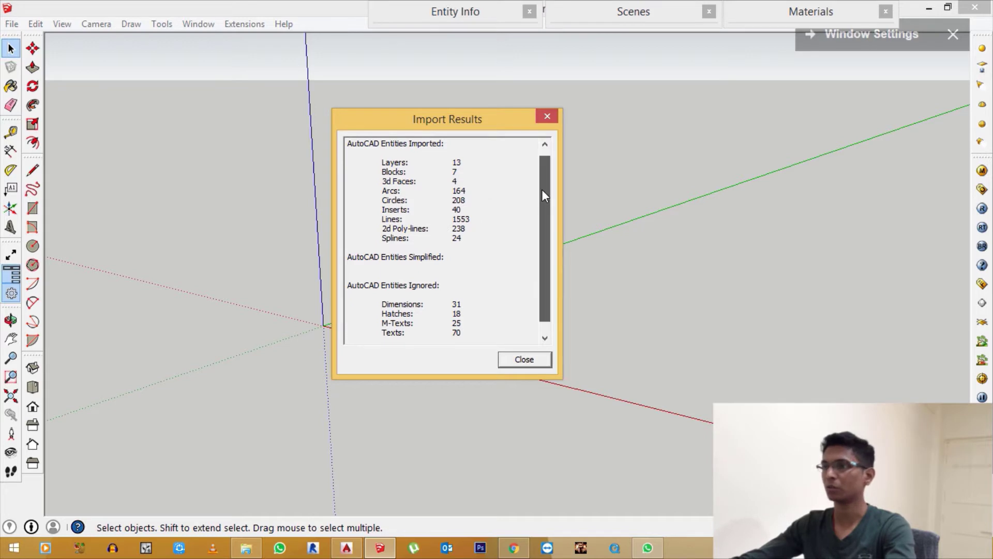
# Step: Close the import results and zoom extents to show the whole imported plan
pyautogui.scroll(-1, 541, 190)
pyautogui.click(524, 360)
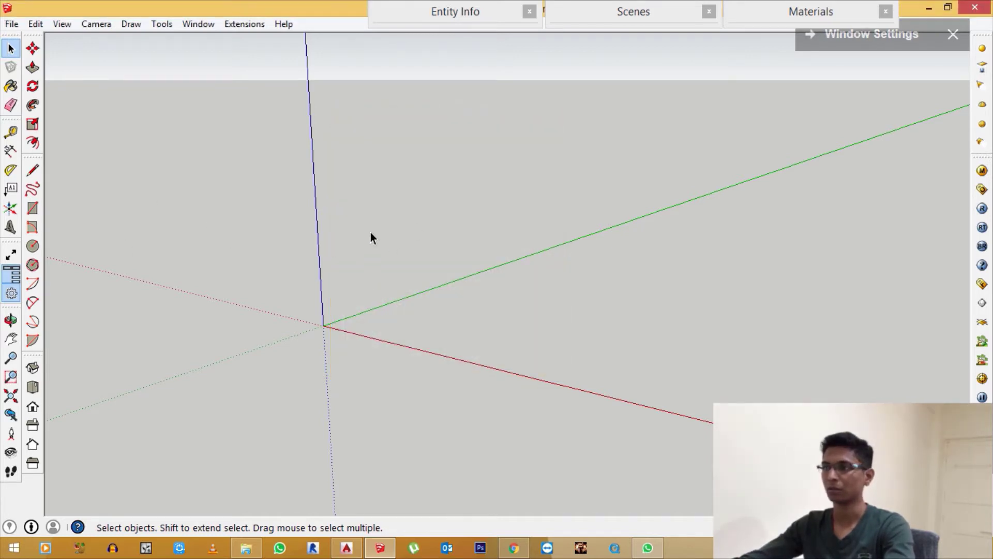
pyautogui.click(11, 396)
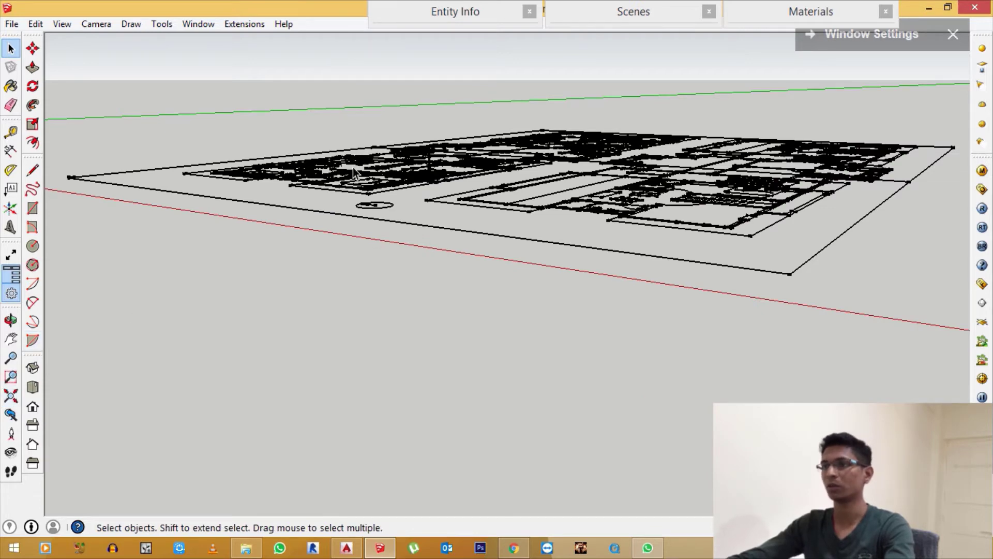
pyautogui.scroll(-2, 355, 243)
pyautogui.scroll(-1, 352, 199)
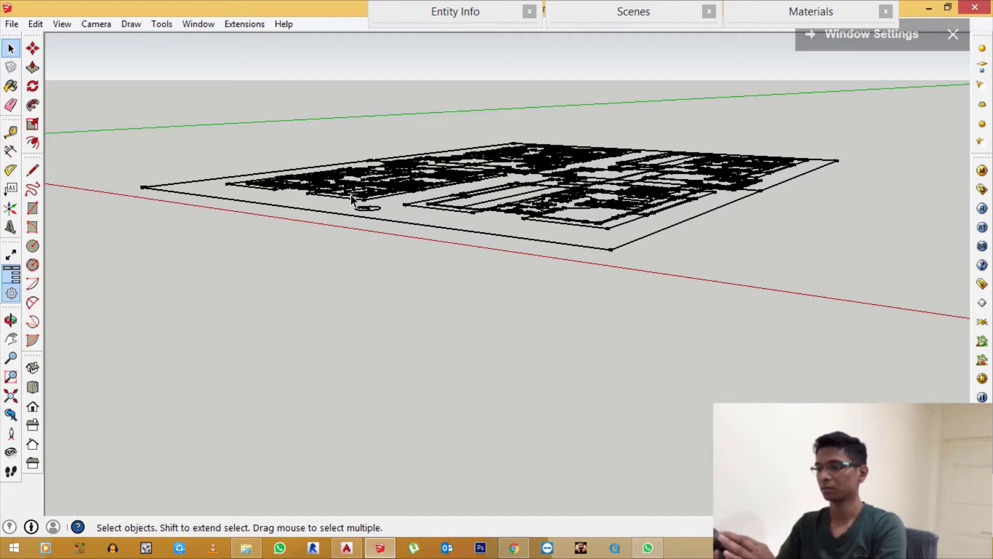
pyautogui.moveTo(814, 184); pyautogui.dragTo(102, 284)
pyautogui.click(284, 153)
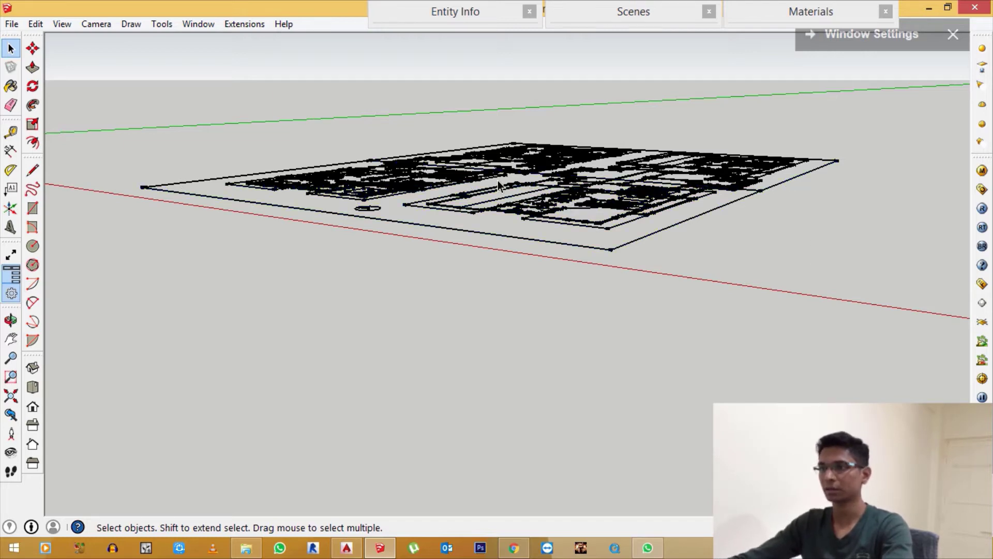
pyautogui.scroll(-3, 419, 309)
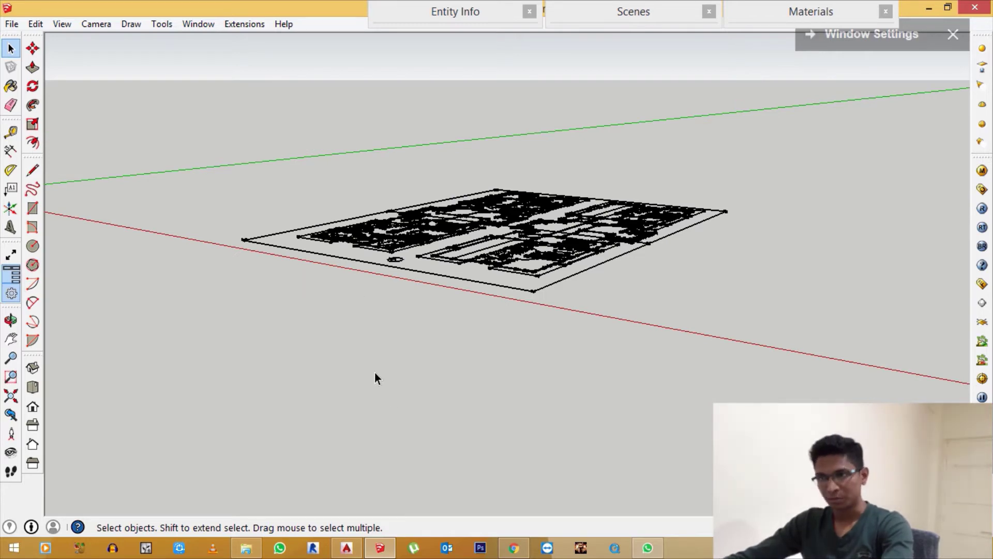
pyautogui.scroll(-2, 302, 274)
pyautogui.scroll(-2, 286, 228)
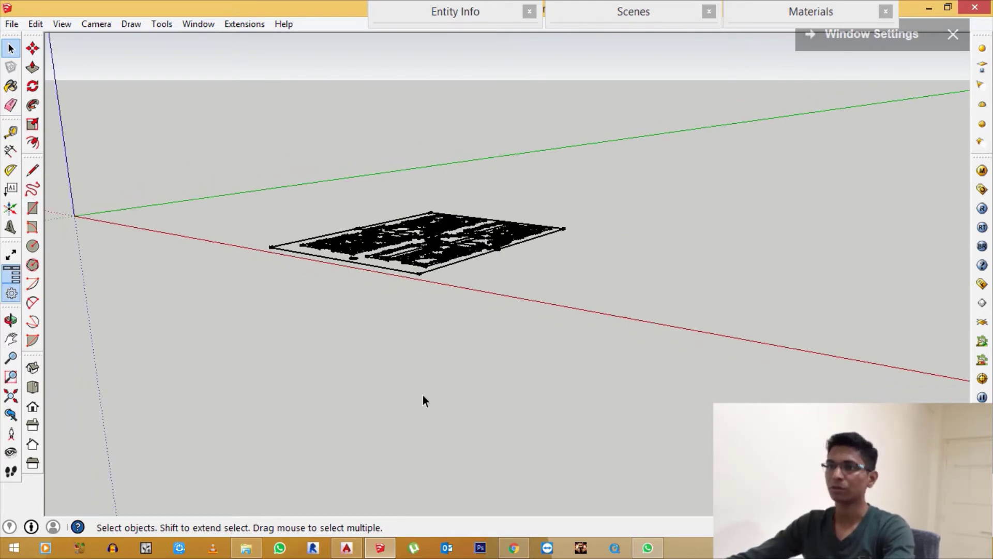
pyautogui.scroll(4, 293, 181)
pyautogui.scroll(-2, 326, 311)
pyautogui.scroll(-1, 313, 237)
pyautogui.scroll(2, 434, 205)
pyautogui.scroll(-1, 433, 206)
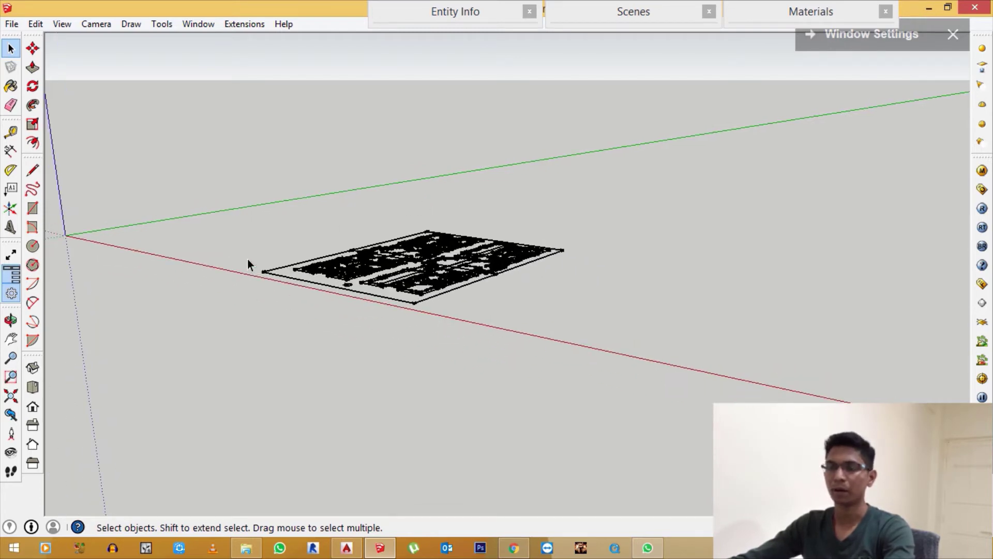
# Step: Orbit and zoom to a top-down view of the plan, then return to Select
pyautogui.click(10, 321)
pyautogui.moveTo(197, 296)
pyautogui.mouseDown()
pyautogui.moveTo(391, 340)
pyautogui.moveTo(426, 387)
pyautogui.mouseUp()
pyautogui.scroll(-1, 460, 298)
pyautogui.scroll(3, 393, 303)
pyautogui.scroll(1, 450, 287)
pyautogui.moveTo(483, 282); pyautogui.dragTo(512, 318)
pyautogui.scroll(2, 466, 295)
pyautogui.scroll(1, 442, 282)
pyautogui.scroll(-4, 440, 259)
pyautogui.moveTo(440, 255); pyautogui.dragTo(474, 313)
pyautogui.scroll(2, 478, 282)
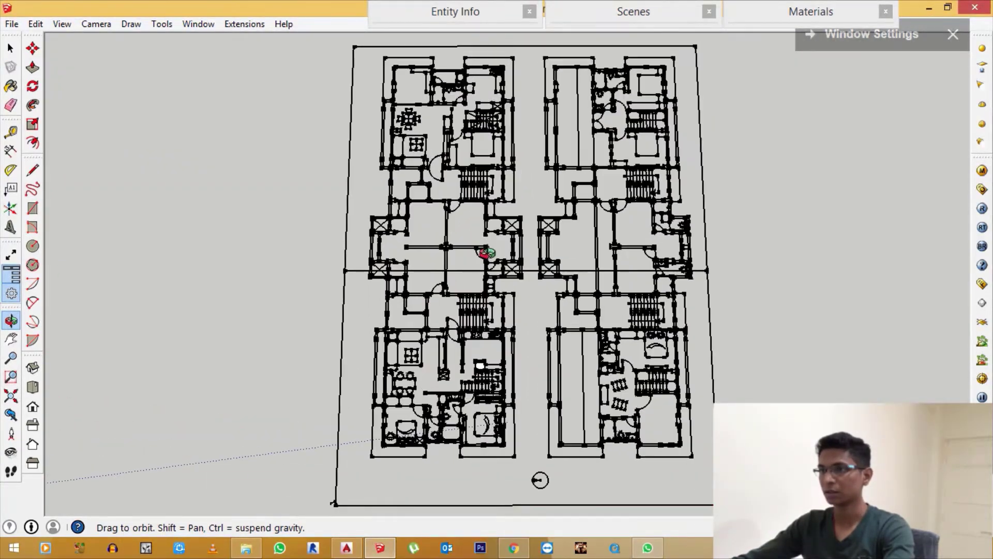
pyautogui.scroll(1, 483, 250)
pyautogui.scroll(-3, 750, 362)
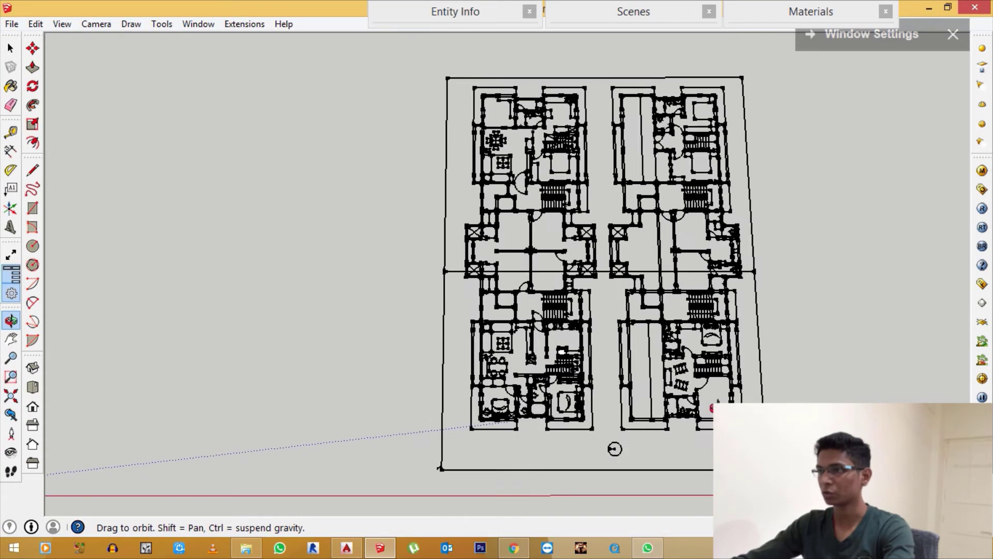
pyautogui.press('space')
pyautogui.scroll(-2, 427, 317)
pyautogui.scroll(3, 427, 317)
pyautogui.scroll(-1, 337, 235)
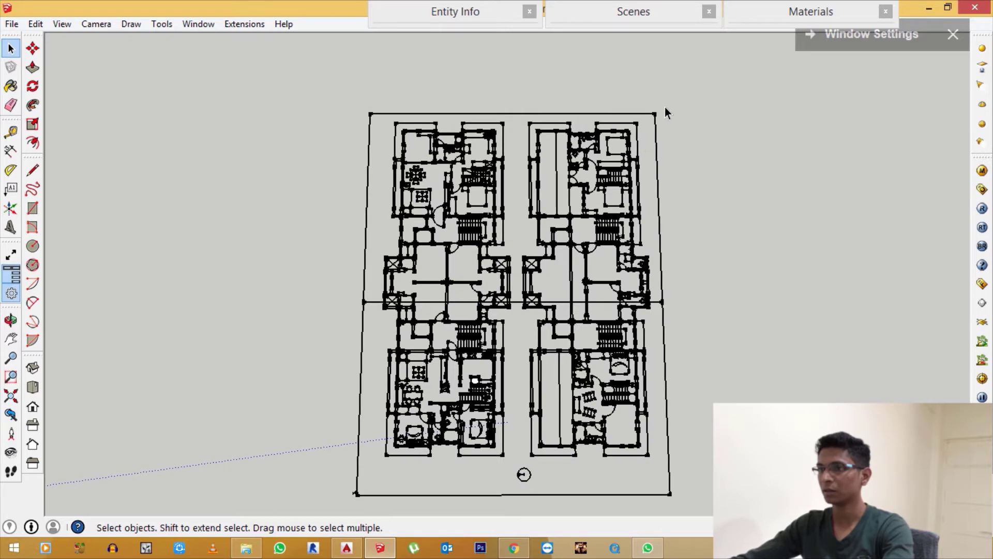
# Step: Delete the upper-right geometry and erase the upper-left boundary line and edges
pyautogui.moveTo(660, 122); pyautogui.dragTo(491, 184)
pyautogui.press('Delete')
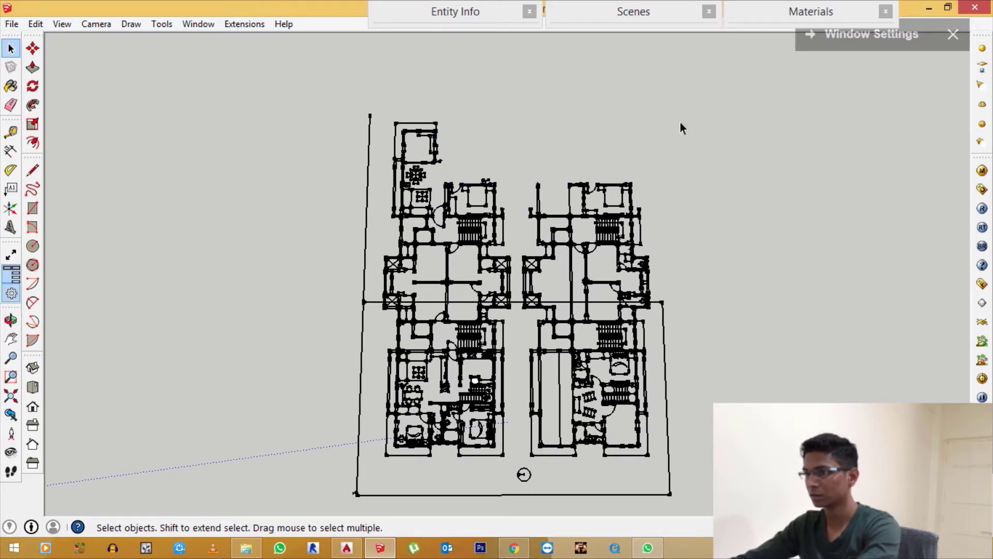
pyautogui.moveTo(513, 110); pyautogui.dragTo(269, 209)
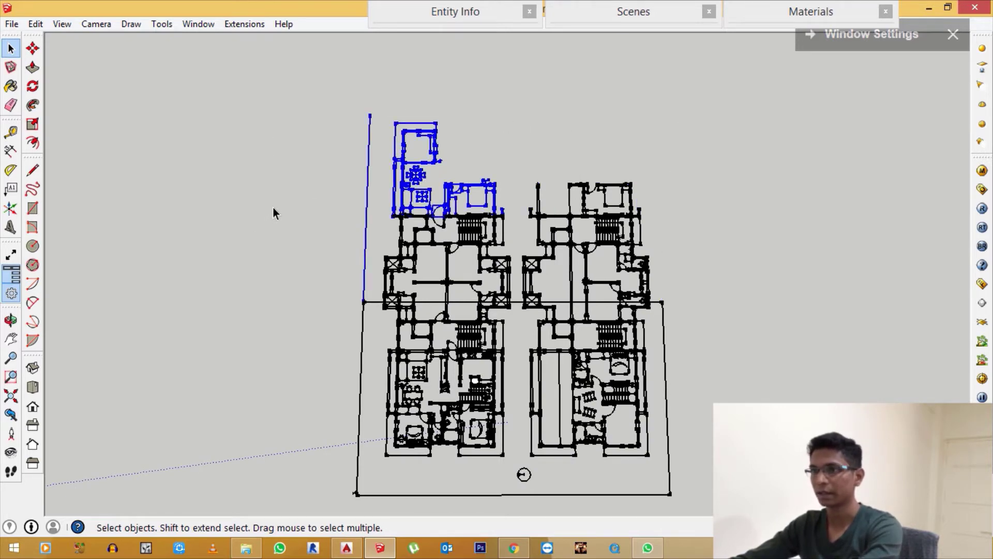
pyautogui.click(15, 107)
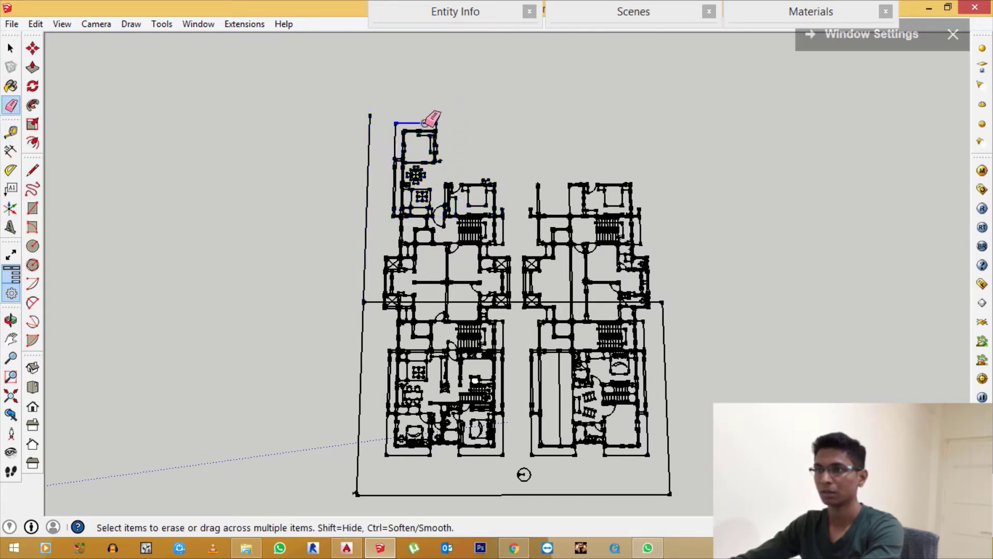
pyautogui.moveTo(357, 122)
pyautogui.mouseDown()
pyautogui.moveTo(443, 126)
pyautogui.moveTo(444, 151)
pyautogui.mouseUp()
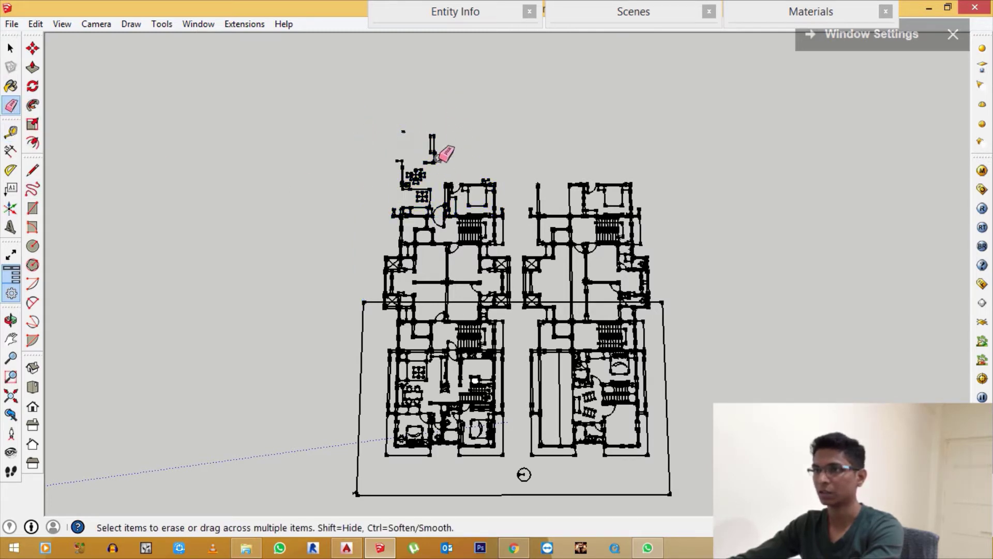
pyautogui.press('space')
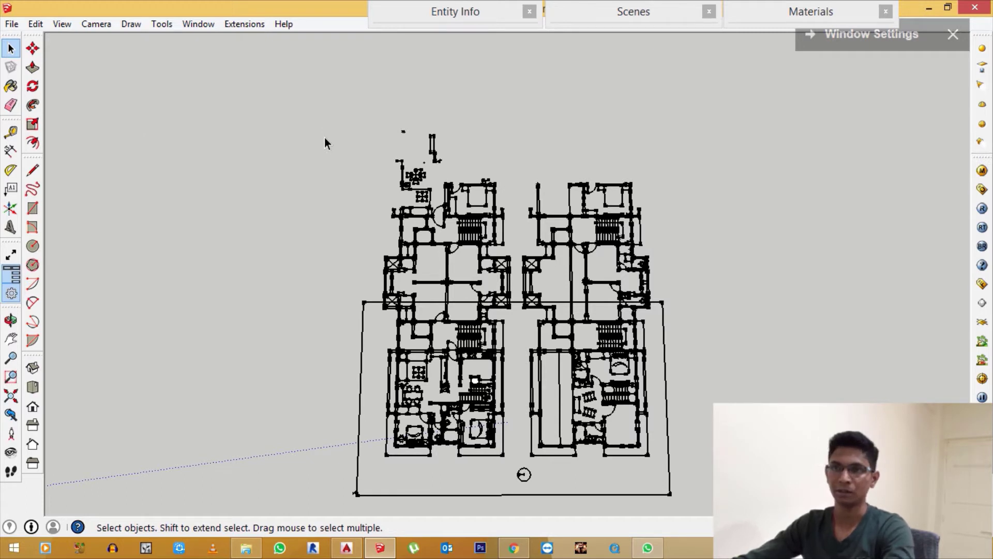
# Step: Erase the stray dot and tall stroke above the plans, then select their top parts
pyautogui.press('e')
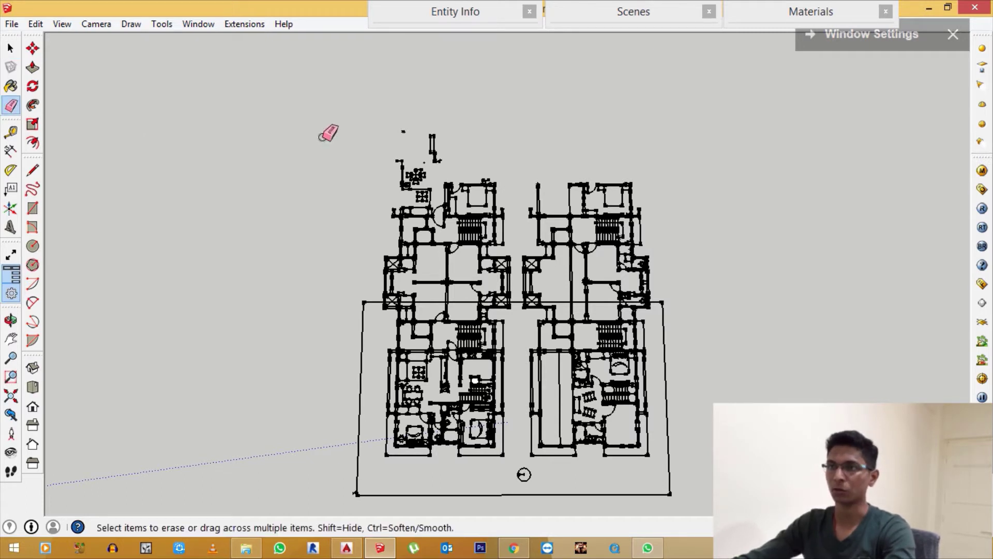
pyautogui.click(404, 132)
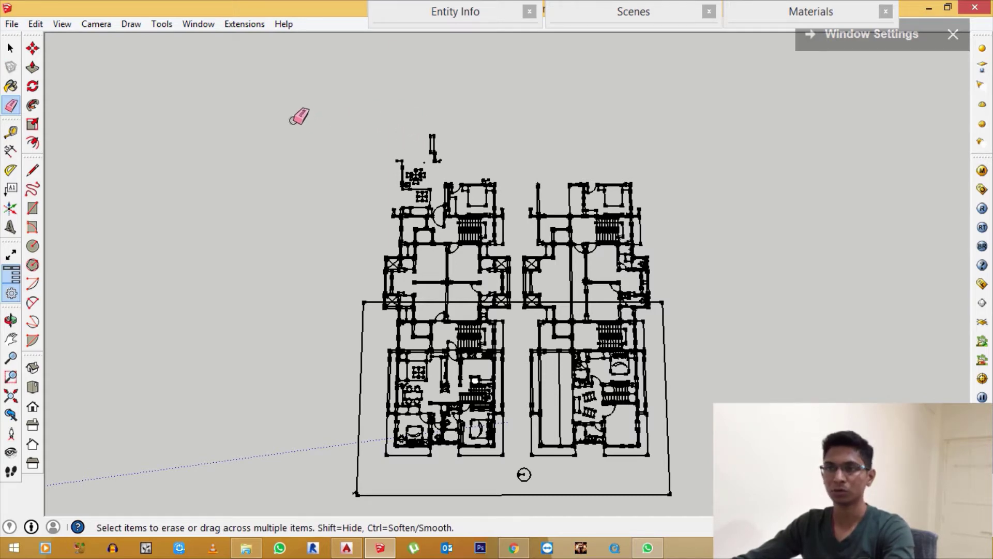
pyautogui.click(432, 143)
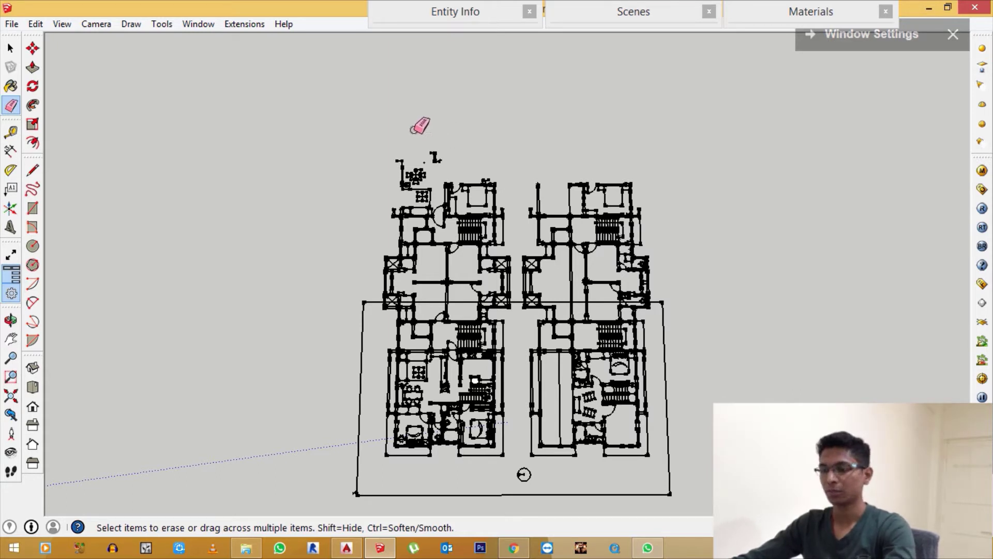
pyautogui.press('space')
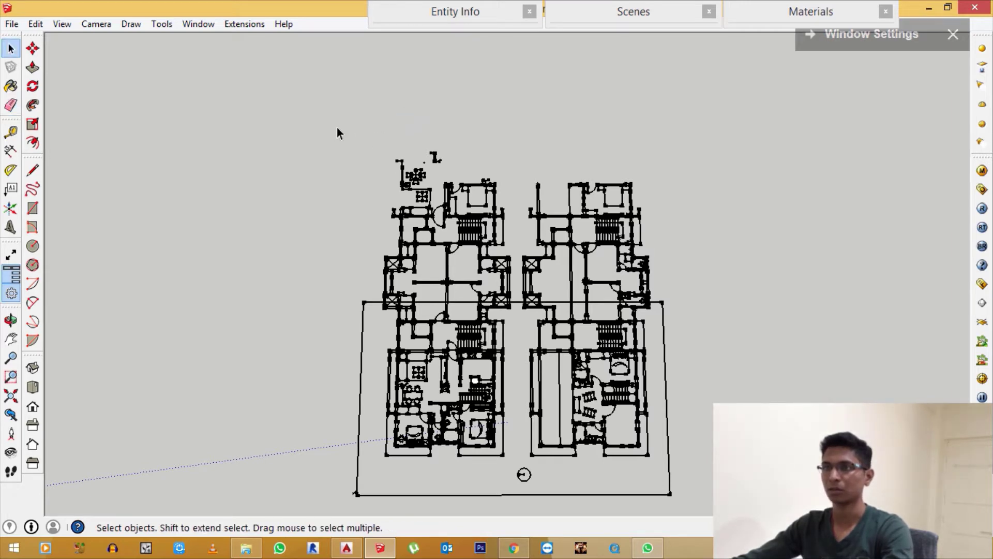
pyautogui.moveTo(758, 91); pyautogui.dragTo(459, 222)
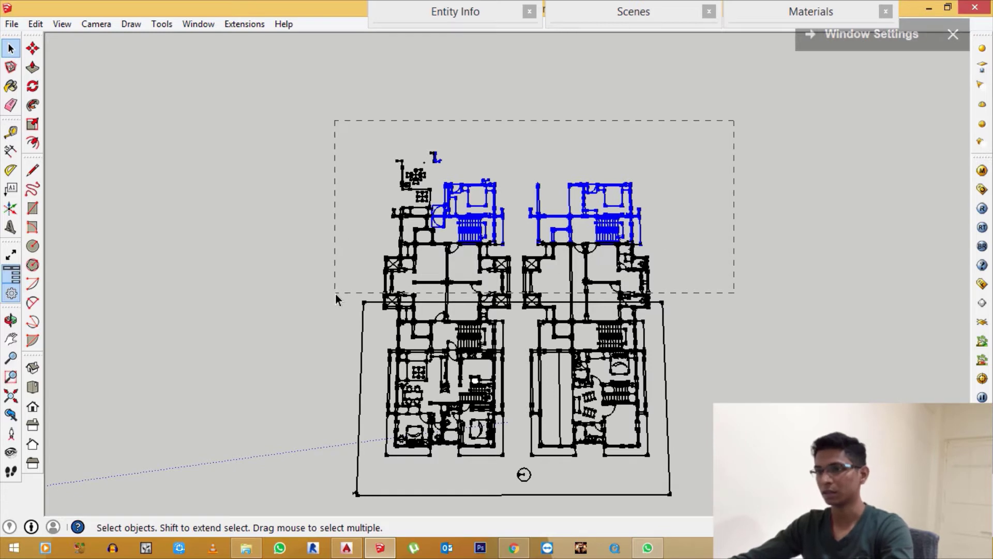
# Step: Delete the selected upper geometry and the four window boxes along the top of the plans
pyautogui.moveTo(337, 283); pyautogui.dragTo(334, 296)
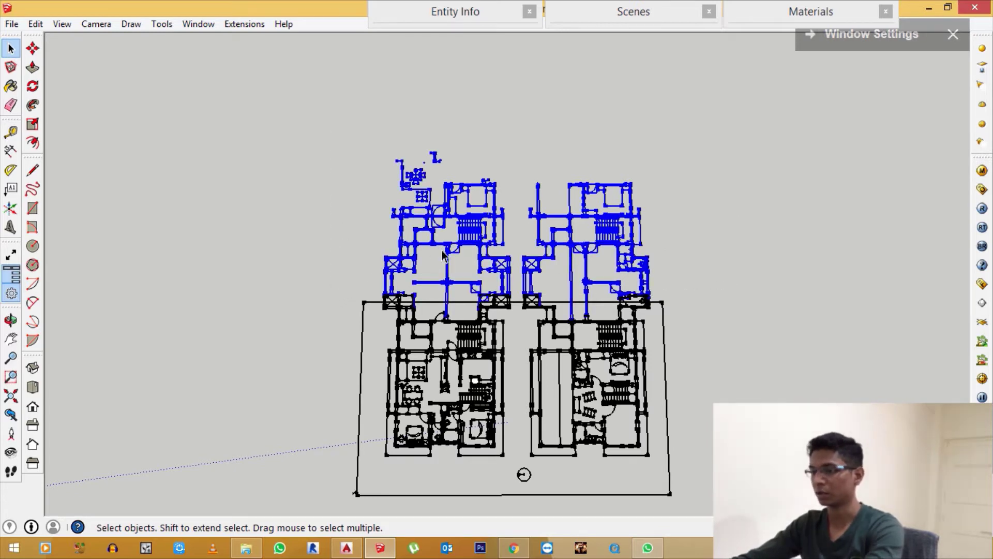
pyautogui.press('Delete')
pyautogui.scroll(3, 385, 284)
pyautogui.scroll(3, 385, 284)
pyautogui.click(383, 283)
pyautogui.press('Delete')
pyautogui.scroll(-2, 331, 279)
pyautogui.scroll(3, 600, 291)
pyautogui.click(571, 282)
pyautogui.press('Delete')
pyautogui.click(649, 283)
pyautogui.press('Delete')
pyautogui.scroll(-2, 374, 228)
pyautogui.scroll(2, 753, 297)
pyautogui.click(720, 295)
pyautogui.press('Delete')
# Step: Zoom and pan until both floor plans fit on screen, then window-select the drawing
pyautogui.scroll(-2, 517, 274)
pyautogui.scroll(3, 403, 293)
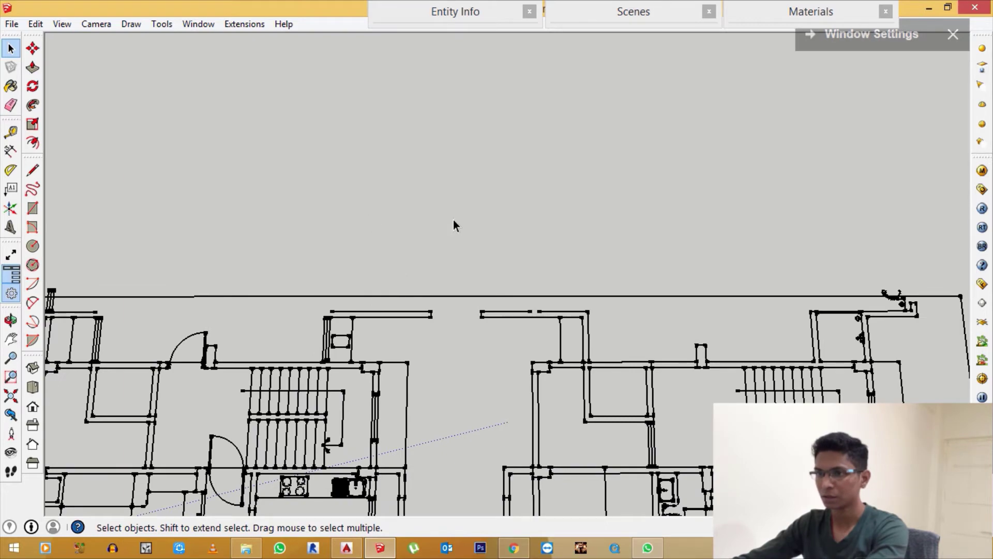
pyautogui.scroll(-2, 452, 259)
pyautogui.scroll(2, 257, 294)
pyautogui.scroll(-2, 267, 224)
pyautogui.scroll(2, 793, 272)
pyautogui.scroll(2, 811, 262)
pyautogui.moveTo(734, 212); pyautogui.dragTo(812, 269)
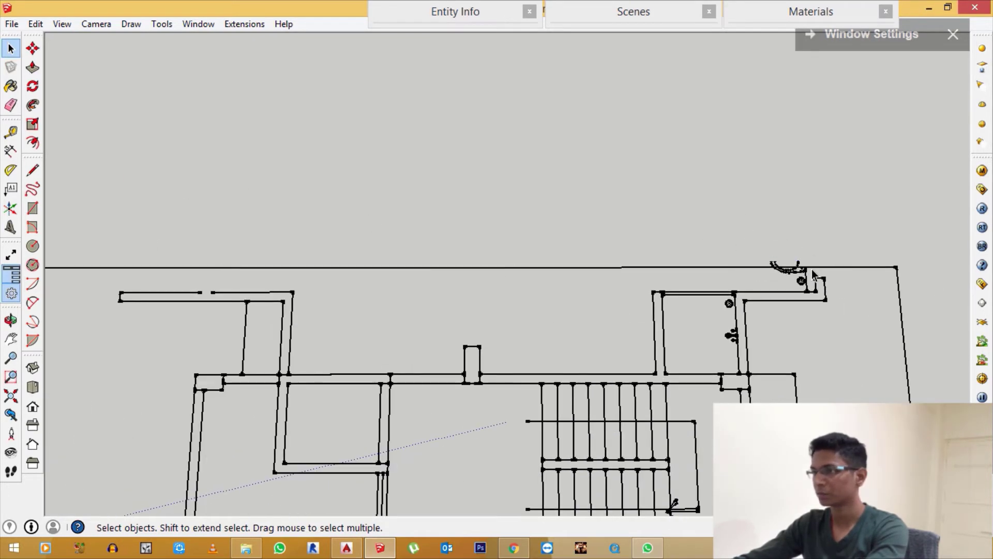
pyautogui.scroll(2, 807, 264)
pyautogui.scroll(-1, 632, 204)
pyautogui.scroll(-2, 642, 248)
pyautogui.scroll(-2, 653, 303)
pyautogui.scroll(-2, 653, 303)
pyautogui.scroll(-1, 653, 303)
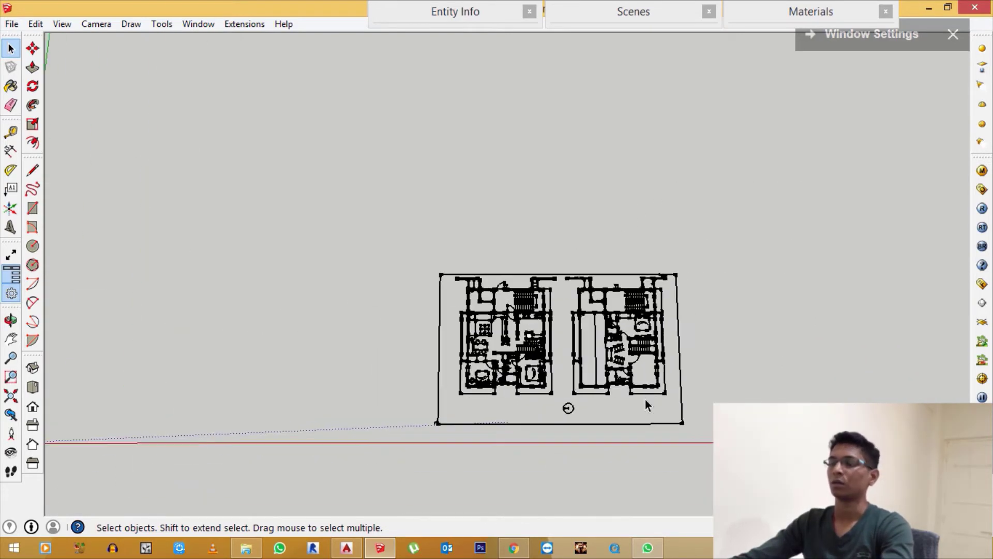
pyautogui.scroll(2, 659, 393)
pyautogui.moveTo(455, 279); pyautogui.dragTo(428, 252, button='middle')
pyautogui.scroll(2, 485, 347)
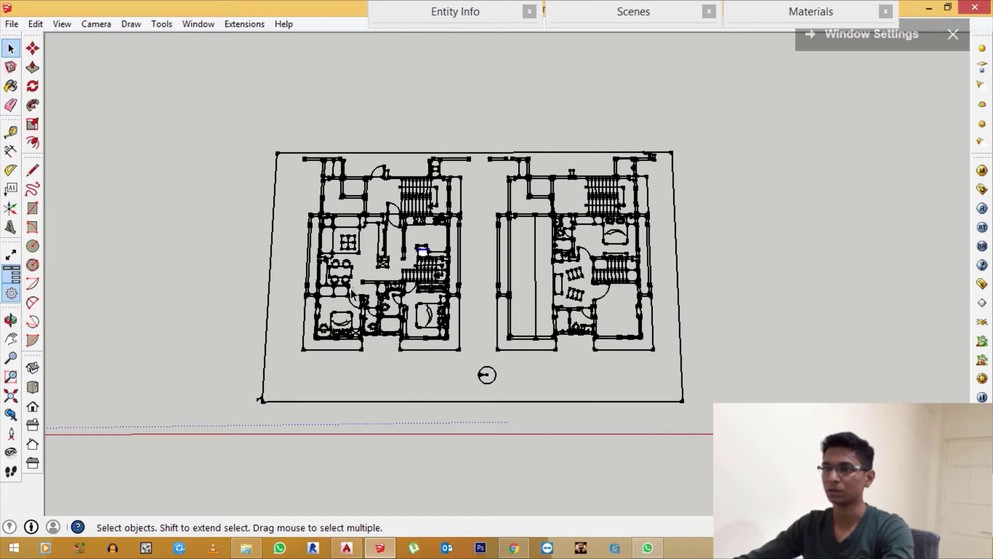
pyautogui.scroll(-1, 362, 348)
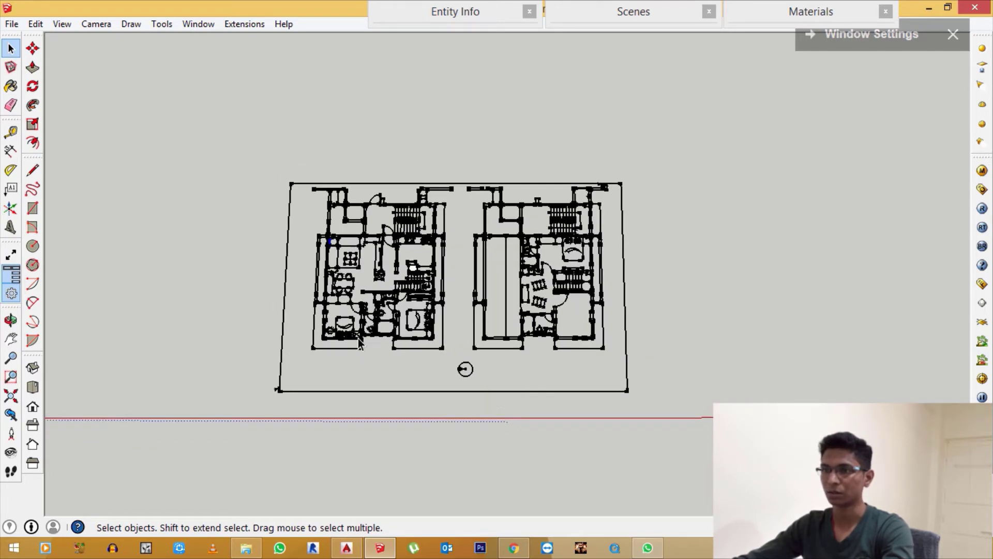
pyautogui.scroll(1, 398, 228)
pyautogui.scroll(-1, 404, 265)
pyautogui.scroll(1, 416, 282)
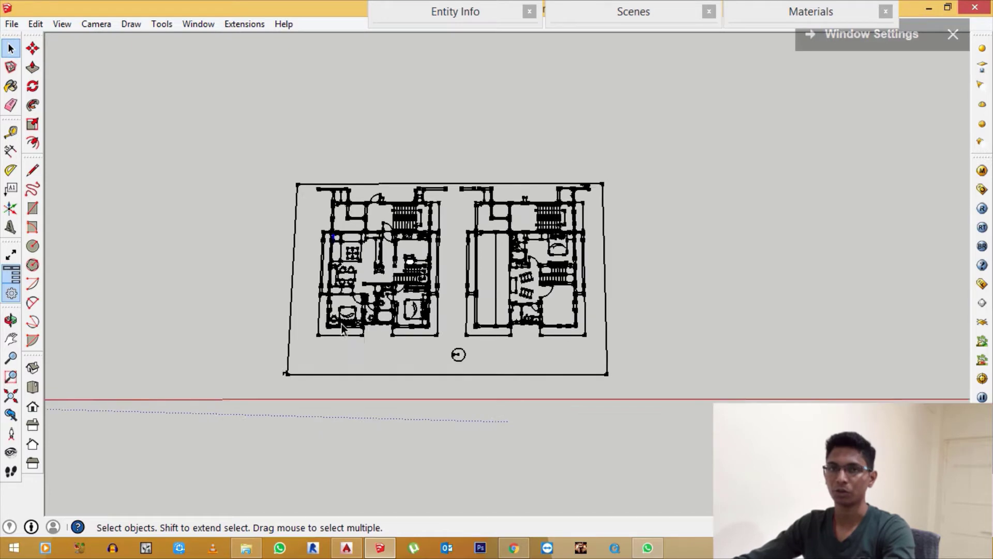
pyautogui.scroll(-2, 342, 305)
pyautogui.moveTo(229, 162); pyautogui.dragTo(590, 398)
# Step: Reselect the plans, dismiss the context menu, and orbit and zoom to an enlarged top-down view
pyautogui.moveTo(255, 152); pyautogui.dragTo(610, 384)
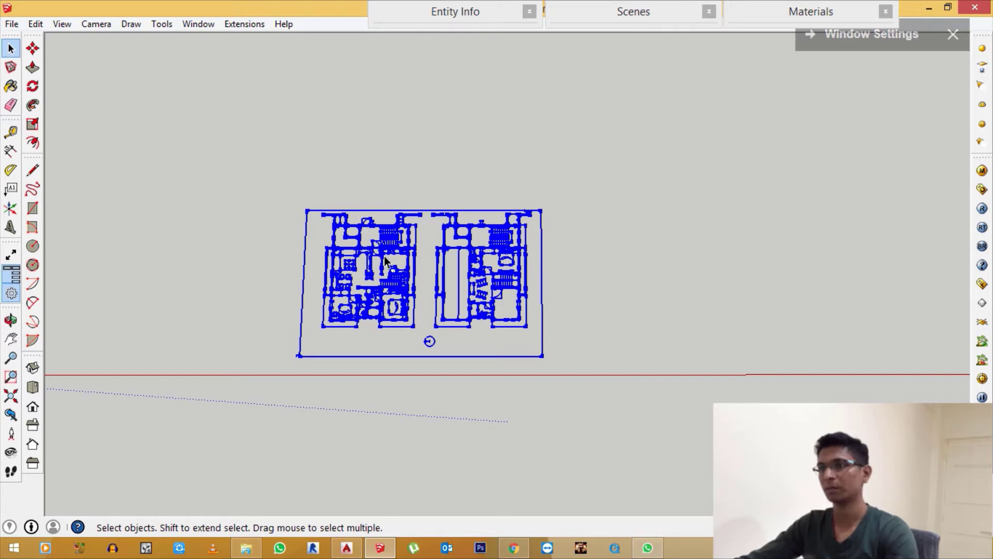
pyautogui.rightClick(385, 232)
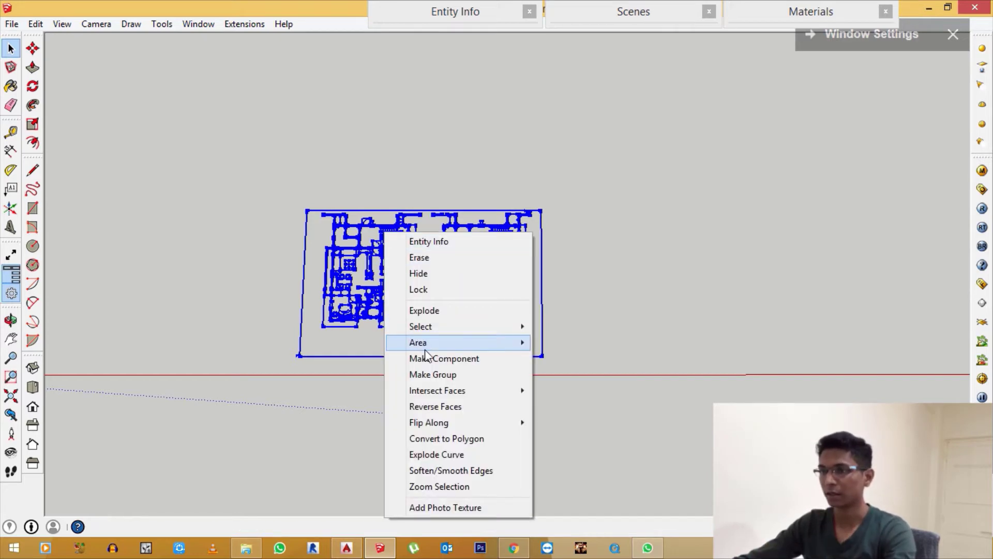
pyautogui.click(429, 379)
pyautogui.moveTo(372, 259); pyautogui.dragTo(347, 236, button='middle')
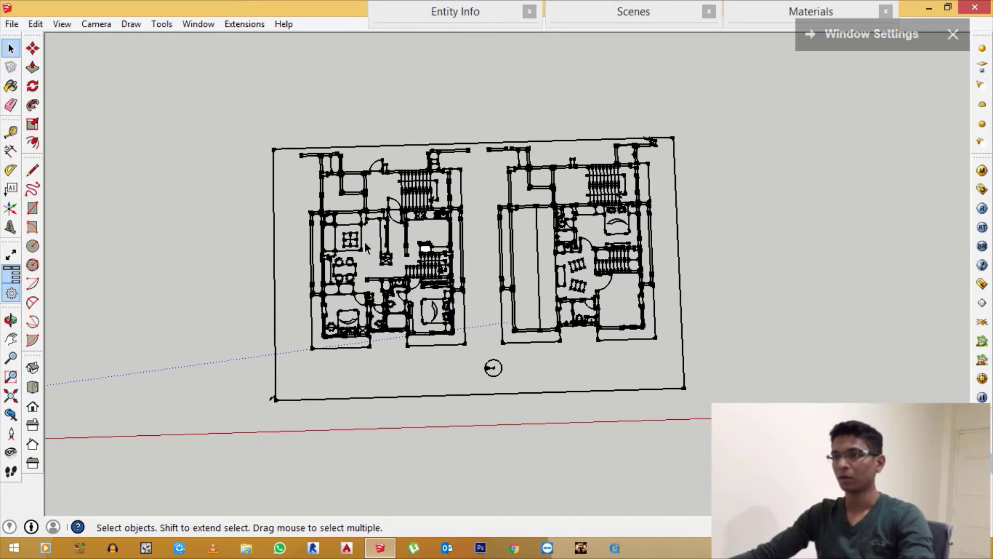
pyautogui.moveTo(432, 248); pyautogui.dragTo(402, 262, button='middle')
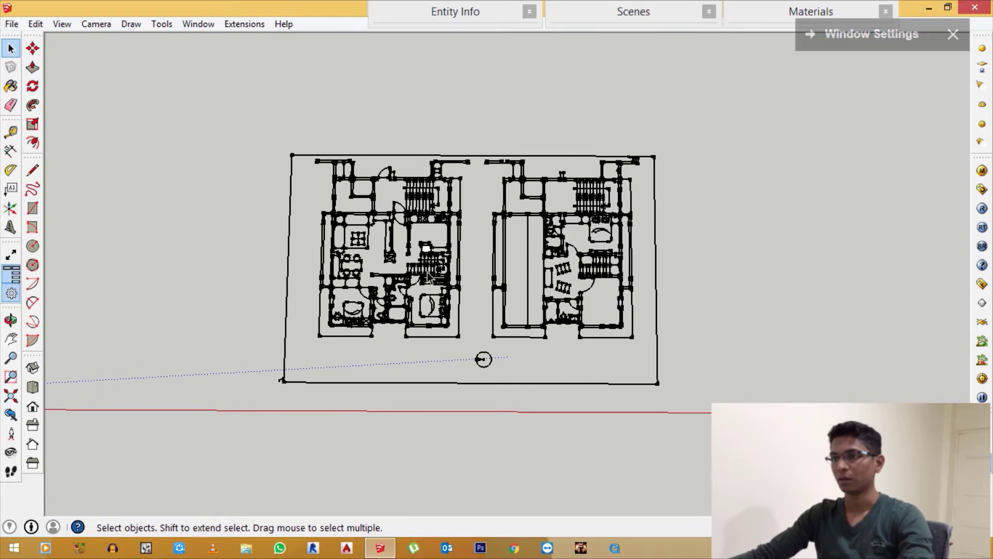
pyautogui.scroll(2, 454, 278)
pyautogui.scroll(2, 481, 224)
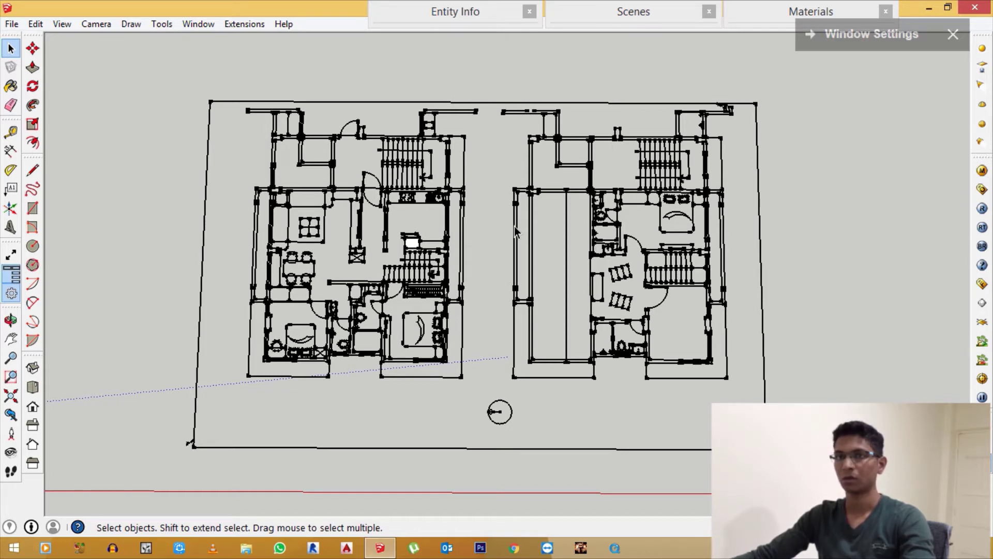
# Step: Save the model with File > Save As on the Desktop, named 'test 1'
pyautogui.click(12, 24)
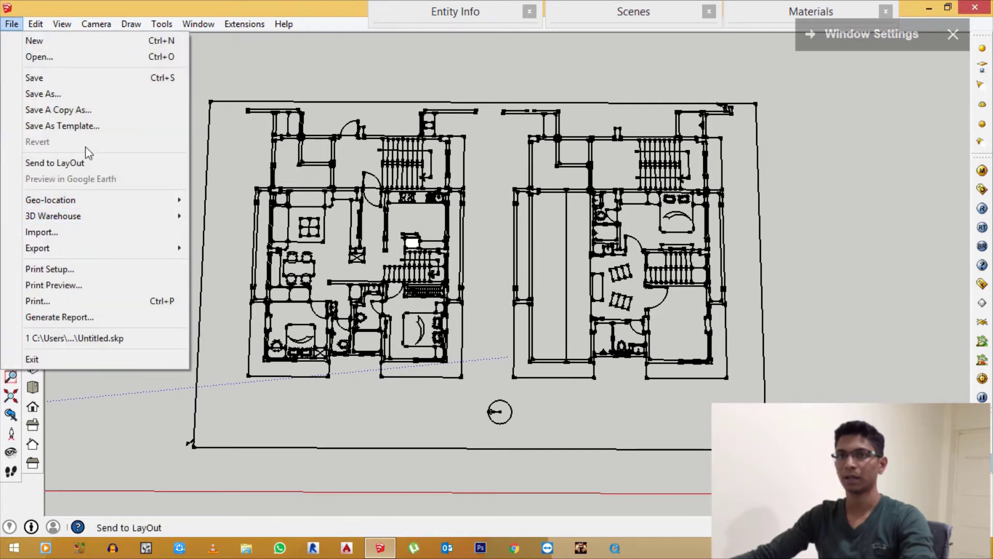
pyautogui.click(73, 95)
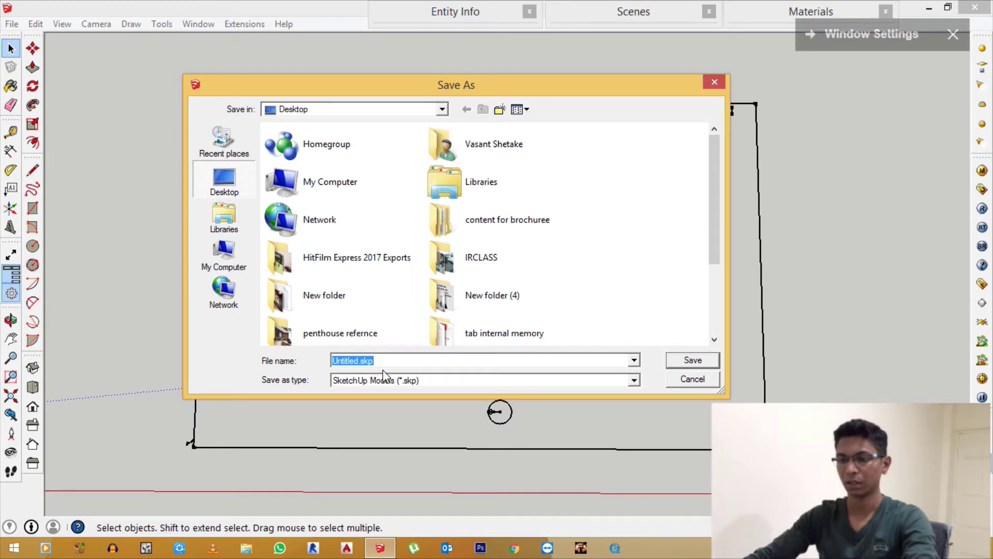
pyautogui.write('test 1')
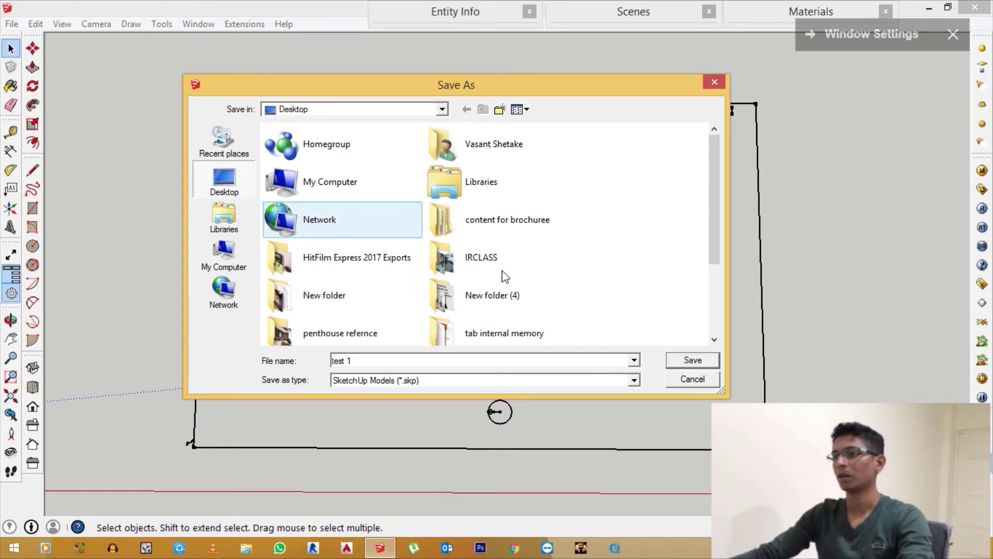
pyautogui.click(689, 366)
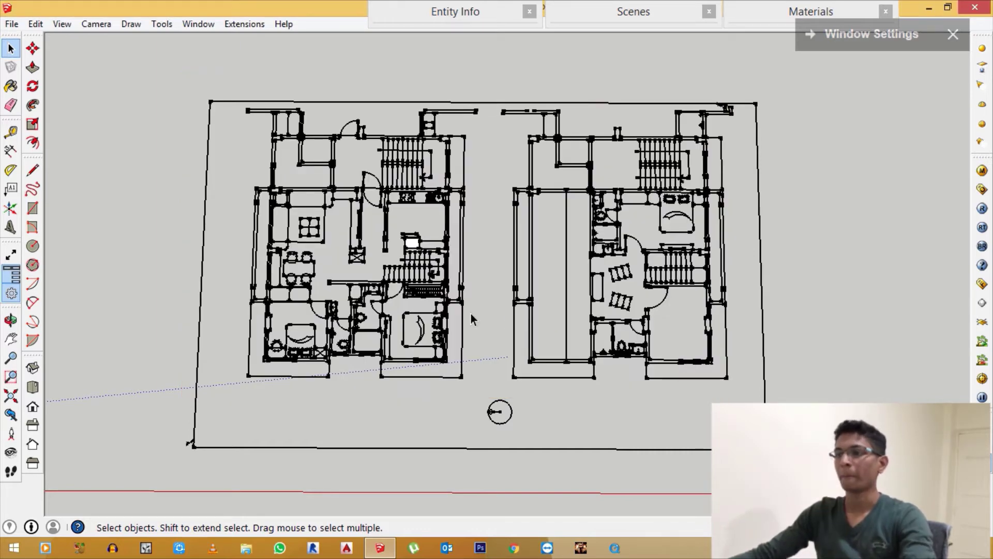
# Step: Orbit and zoom to a tilted, near top-down view over the imported floor plans
pyautogui.scroll(1, 491, 420)
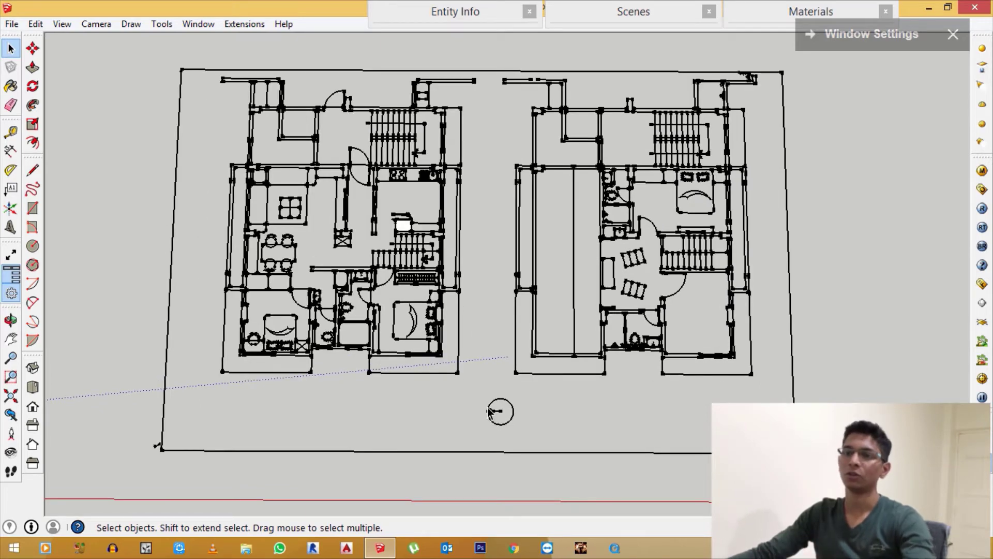
pyautogui.moveTo(361, 383)
pyautogui.mouseDown(button='middle')
pyautogui.moveTo(387, 316)
pyautogui.moveTo(354, 296)
pyautogui.mouseUp(button='middle')
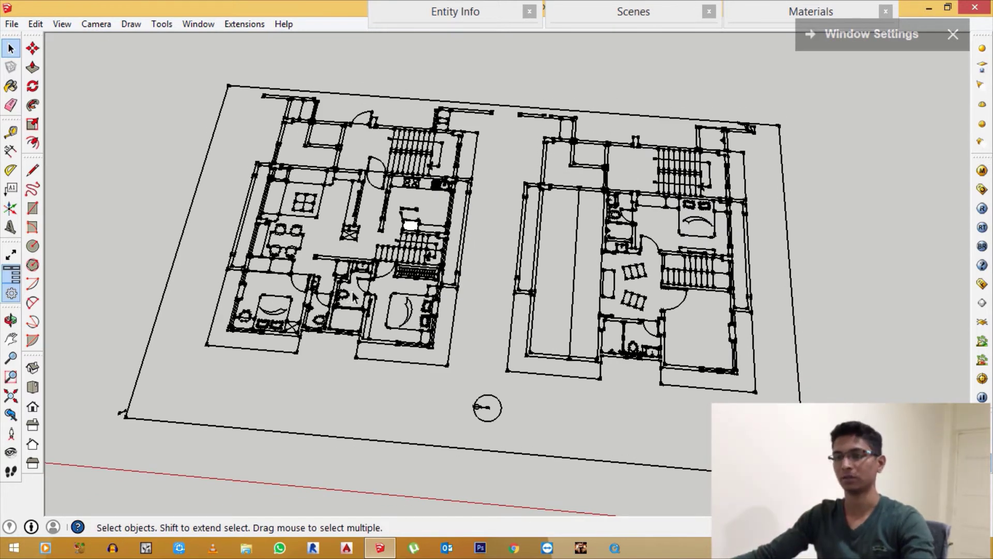
pyautogui.moveTo(389, 299)
pyautogui.mouseDown(button='middle')
pyautogui.moveTo(406, 404)
pyautogui.moveTo(397, 326)
pyautogui.moveTo(395, 360)
pyautogui.moveTo(430, 373)
pyautogui.moveTo(440, 345)
pyautogui.moveTo(405, 355)
pyautogui.moveTo(426, 355)
pyautogui.mouseUp(button='middle')
pyautogui.scroll(-3, 426, 355)
pyautogui.scroll(2, 456, 323)
pyautogui.scroll(-2, 455, 323)
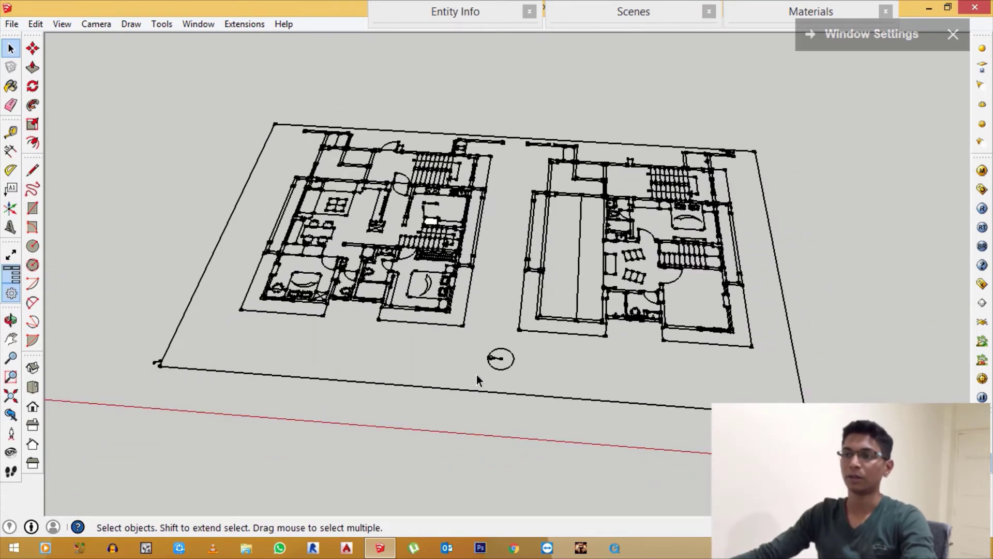
pyautogui.scroll(-2, 477, 376)
pyautogui.scroll(-1, 469, 398)
pyautogui.moveTo(468, 399)
pyautogui.mouseDown(button='middle')
pyautogui.moveTo(439, 373)
pyautogui.moveTo(447, 375)
pyautogui.mouseUp(button='middle')
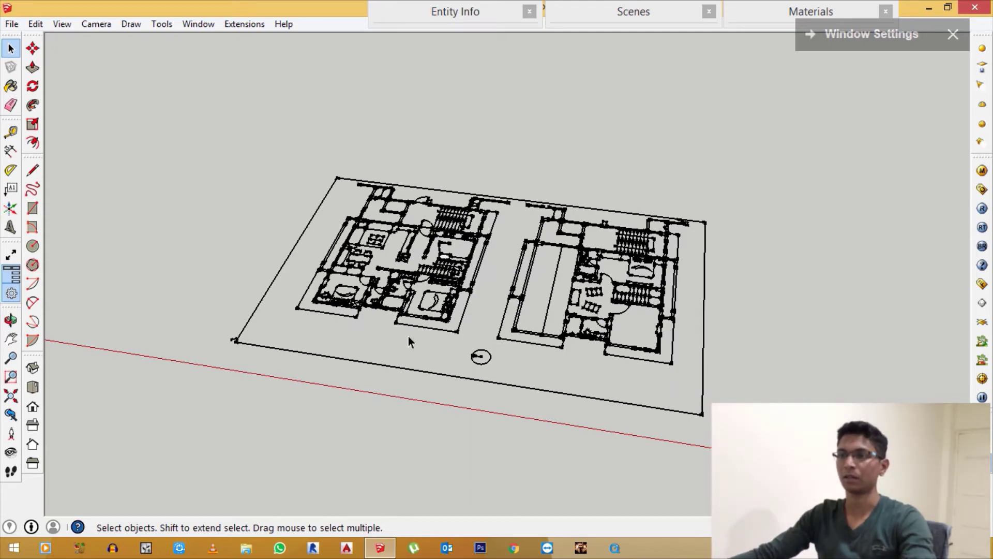
pyautogui.scroll(1, 445, 341)
pyautogui.scroll(1, 456, 331)
pyautogui.scroll(2, 469, 316)
pyautogui.scroll(1, 470, 316)
pyautogui.scroll(1, 466, 318)
pyautogui.moveTo(455, 319)
pyautogui.mouseDown(button='middle')
pyautogui.moveTo(473, 355)
pyautogui.moveTo(453, 336)
pyautogui.moveTo(414, 329)
pyautogui.mouseUp(button='middle')
pyautogui.scroll(-1, 472, 355)
pyautogui.scroll(-2, 466, 346)
pyautogui.scroll(1, 452, 336)
pyautogui.scroll(1, 445, 339)
pyautogui.scroll(1, 439, 356)
pyautogui.scroll(-1, 439, 357)
pyautogui.scroll(1, 399, 357)
pyautogui.scroll(2, 385, 365)
pyautogui.scroll(-2, 388, 365)
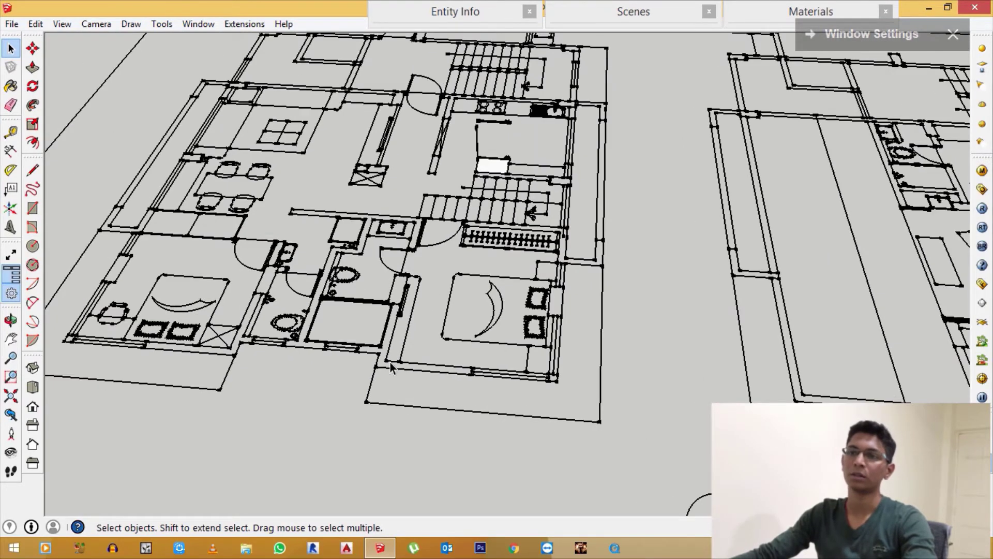
pyautogui.scroll(1, 391, 363)
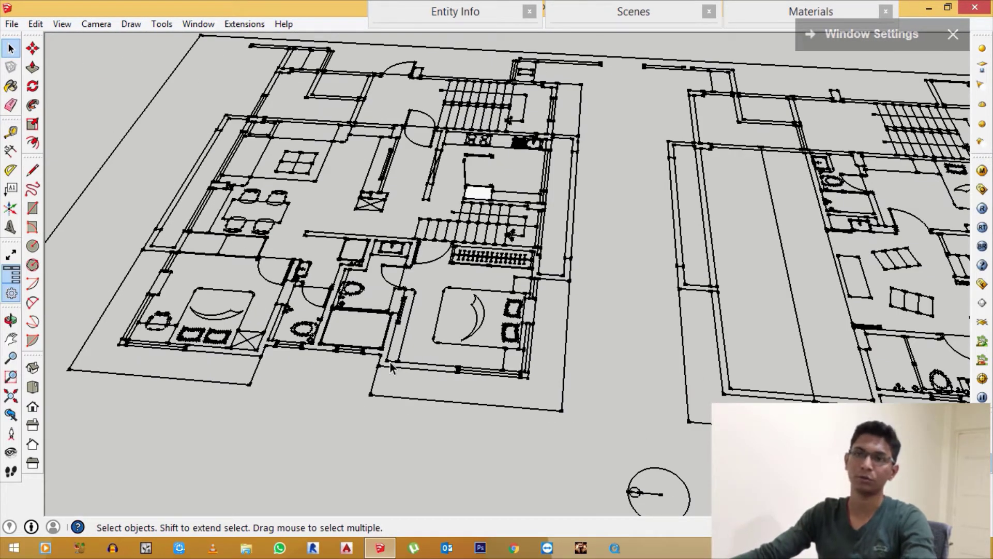
pyautogui.scroll(-2, 391, 362)
pyautogui.scroll(1, 388, 372)
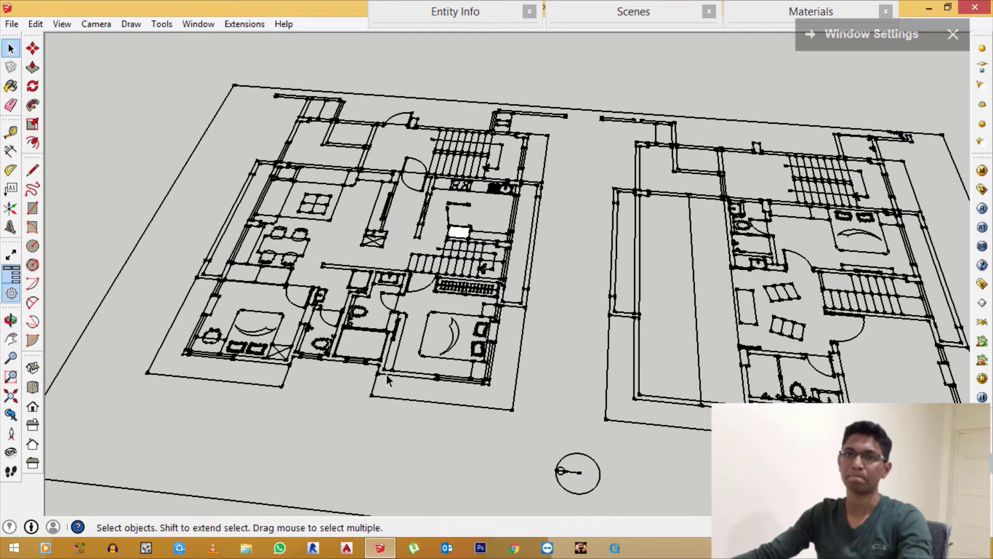
pyautogui.scroll(-2, 393, 371)
pyautogui.scroll(1, 383, 368)
pyautogui.scroll(-2, 363, 362)
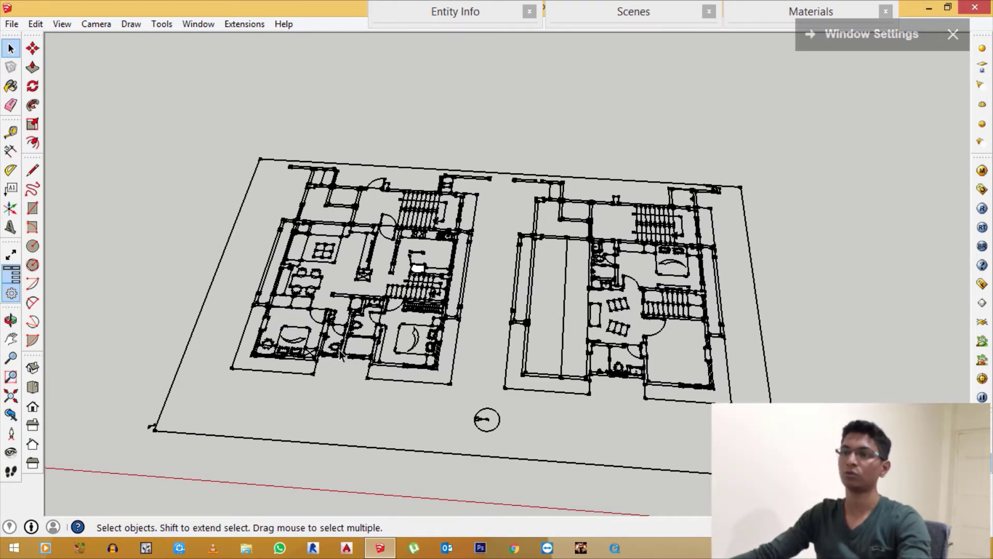
pyautogui.scroll(-1, 340, 357)
pyautogui.moveTo(346, 363); pyautogui.dragTo(362, 402, button='middle')
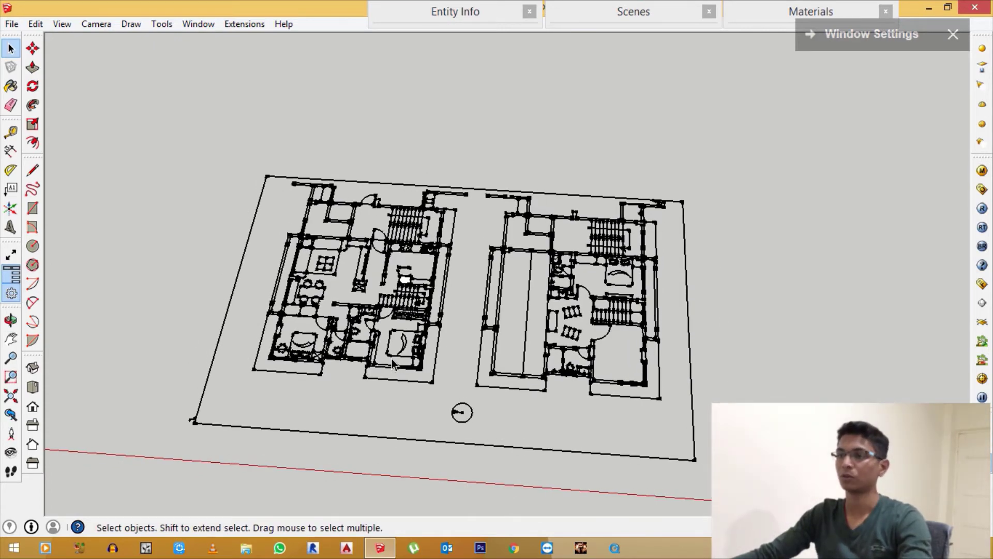
pyautogui.scroll(1, 521, 393)
pyautogui.scroll(1, 523, 384)
pyautogui.scroll(-1, 487, 369)
pyautogui.scroll(-2, 356, 362)
pyautogui.moveTo(356, 362); pyautogui.dragTo(351, 402, button='middle')
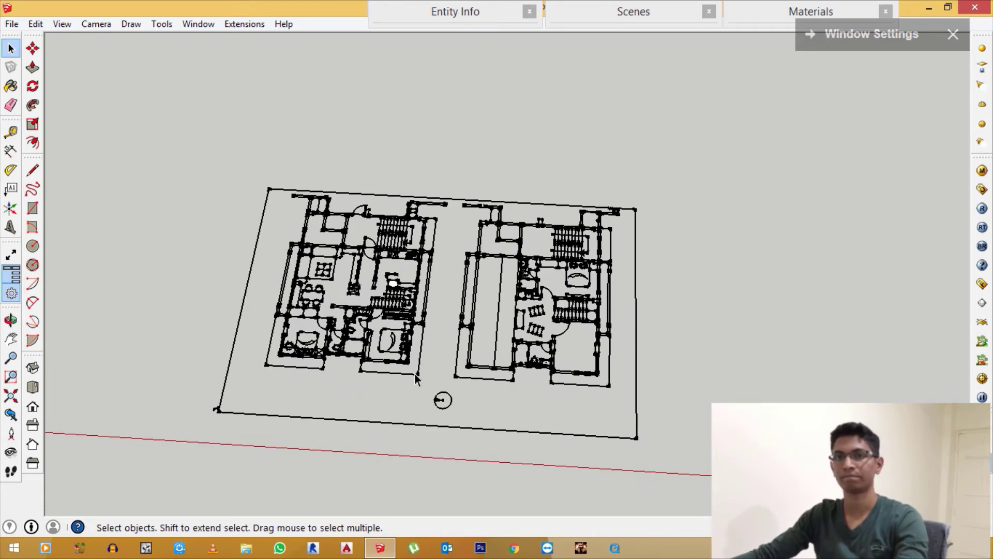
pyautogui.scroll(2, 455, 419)
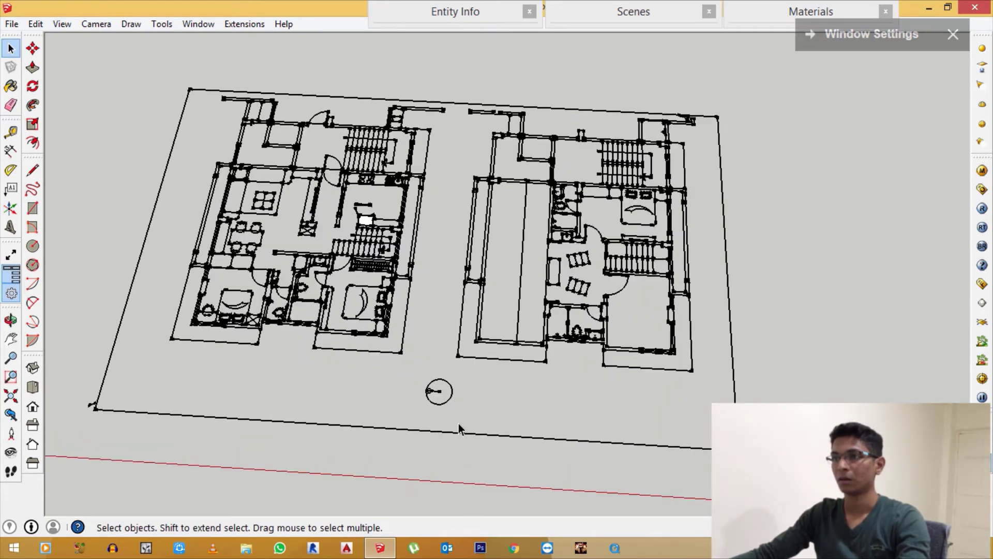
pyautogui.scroll(-2, 455, 354)
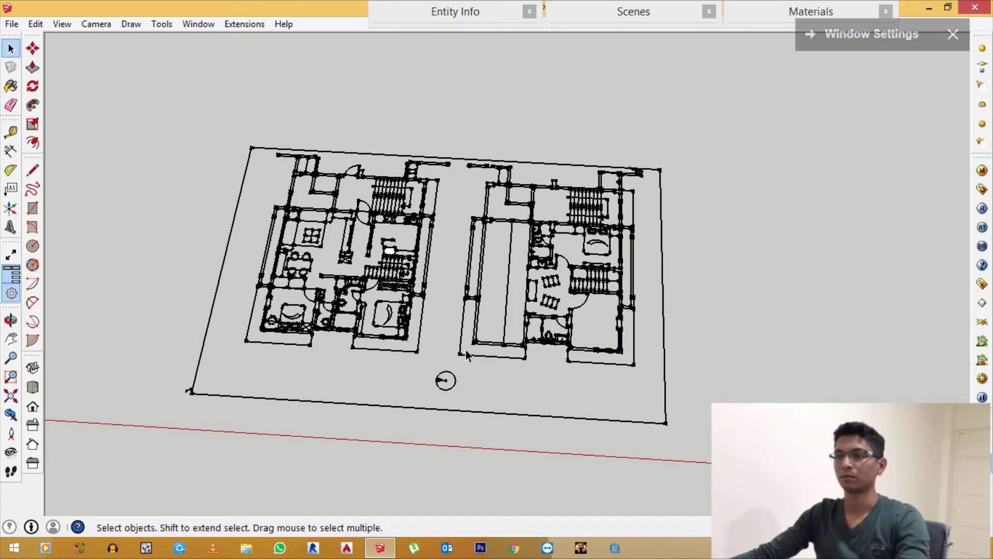
pyautogui.scroll(2, 414, 332)
pyautogui.scroll(-1, 414, 331)
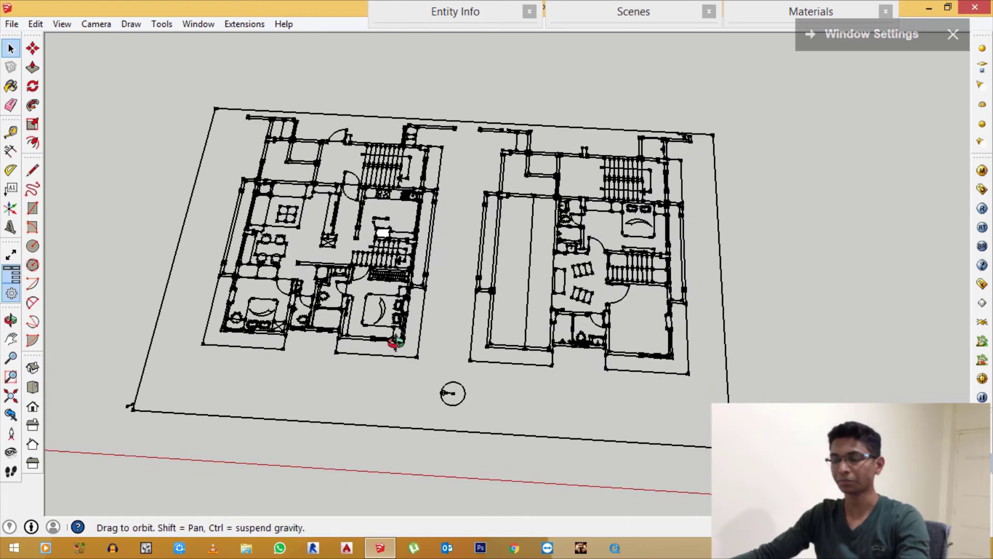
pyautogui.scroll(2, 399, 365)
pyautogui.scroll(1, 406, 319)
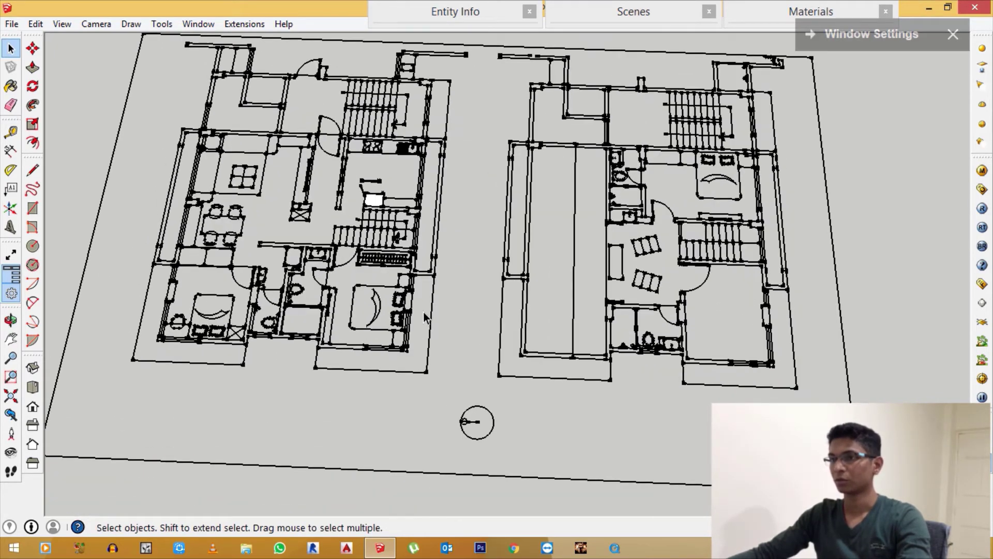
pyautogui.scroll(-2, 424, 316)
pyautogui.scroll(-1, 445, 357)
pyautogui.scroll(-2, 471, 399)
# Step: Select the imported plan and zoom in on the left plan's upper-left walls
pyautogui.click(397, 239)
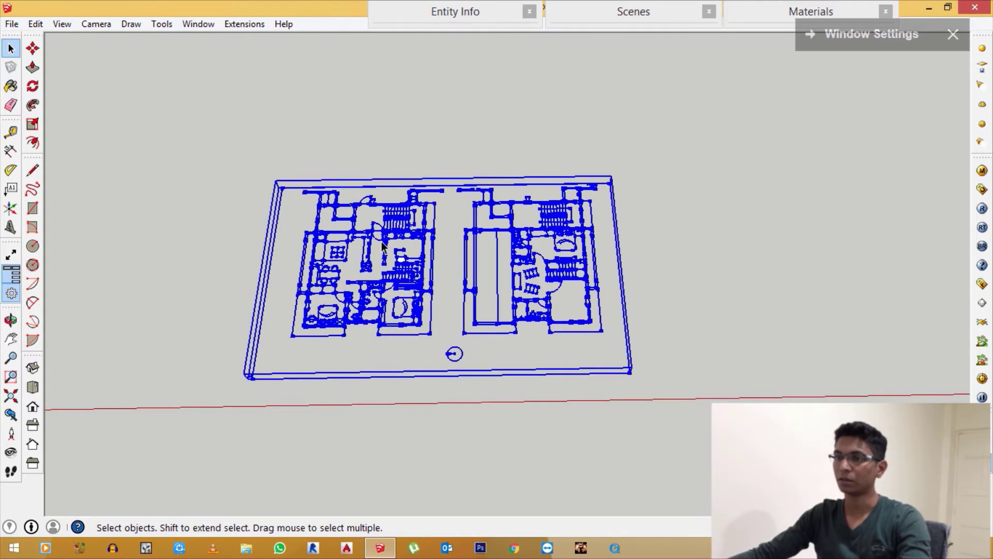
pyautogui.moveTo(352, 310)
pyautogui.mouseDown(button='middle')
pyautogui.moveTo(436, 249)
pyautogui.moveTo(250, 402)
pyautogui.moveTo(387, 273)
pyautogui.moveTo(408, 309)
pyautogui.moveTo(473, 315)
pyautogui.mouseUp(button='middle')
pyautogui.scroll(-3, 473, 315)
pyautogui.scroll(2, 434, 316)
pyautogui.scroll(1, 433, 315)
pyautogui.scroll(2, 415, 331)
pyautogui.scroll(2, 415, 326)
pyautogui.scroll(2, 414, 313)
pyautogui.scroll(-2, 414, 310)
pyautogui.scroll(1, 370, 246)
pyautogui.scroll(2, 373, 233)
pyautogui.scroll(2, 374, 220)
pyautogui.scroll(2, 376, 210)
pyautogui.scroll(-1, 381, 204)
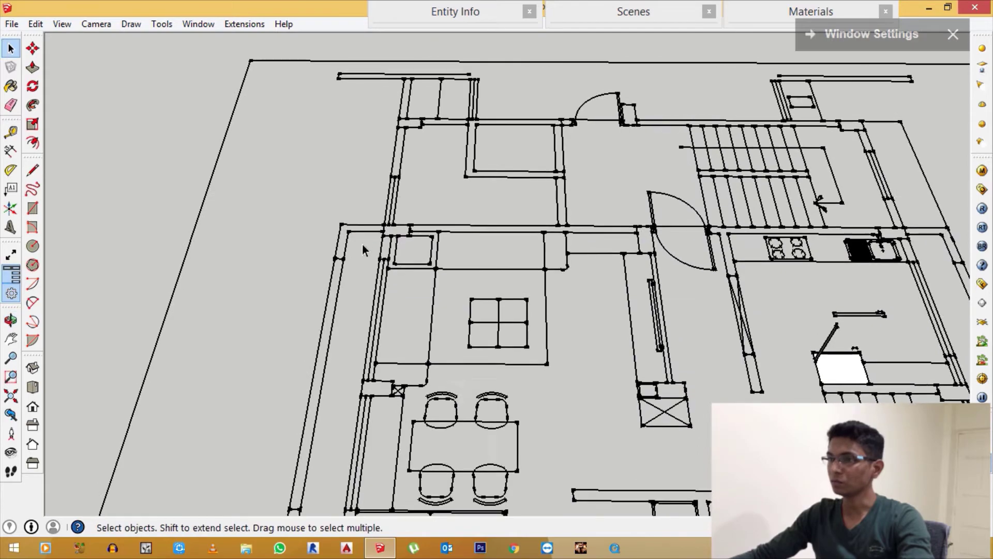
pyautogui.scroll(-2, 383, 197)
pyautogui.scroll(1, 388, 187)
pyautogui.scroll(2, 392, 176)
pyautogui.scroll(-2, 414, 176)
pyautogui.scroll(1, 465, 178)
pyautogui.scroll(-1, 517, 178)
pyautogui.scroll(2, 569, 181)
pyautogui.scroll(1, 337, 166)
pyautogui.scroll(2, 323, 176)
pyautogui.scroll(2, 331, 181)
pyautogui.scroll(2, 341, 169)
pyautogui.press('r')
pyautogui.click(340, 183)
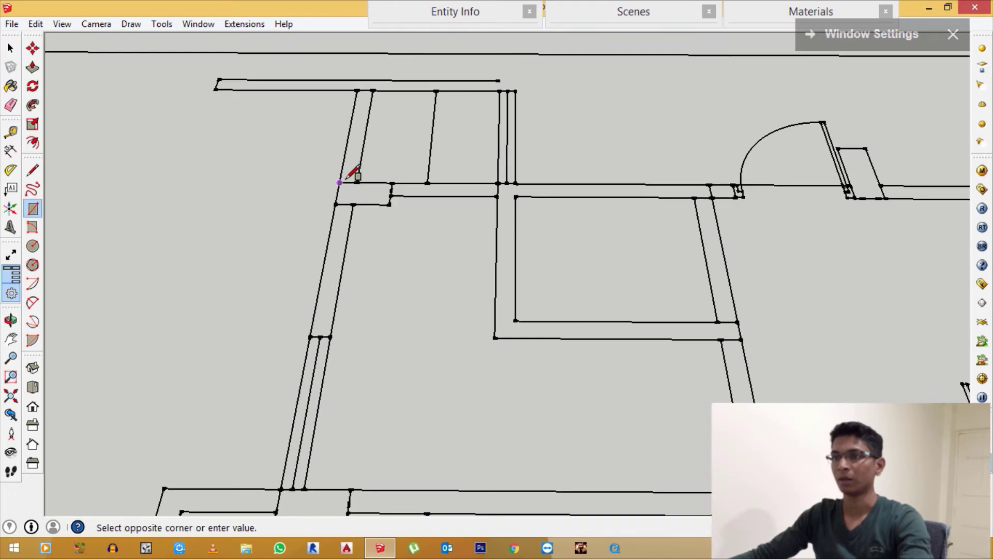
pyautogui.click(354, 204)
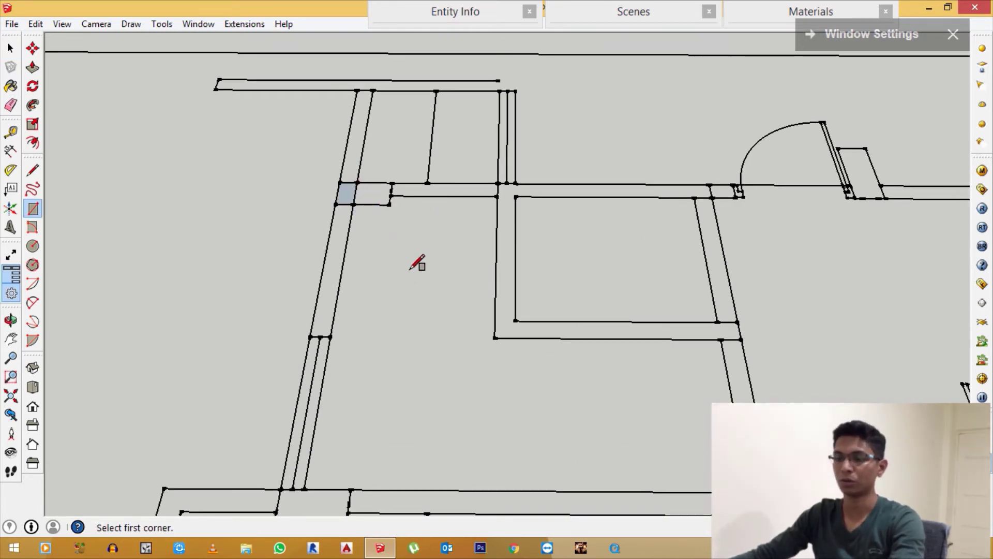
pyautogui.press('p')
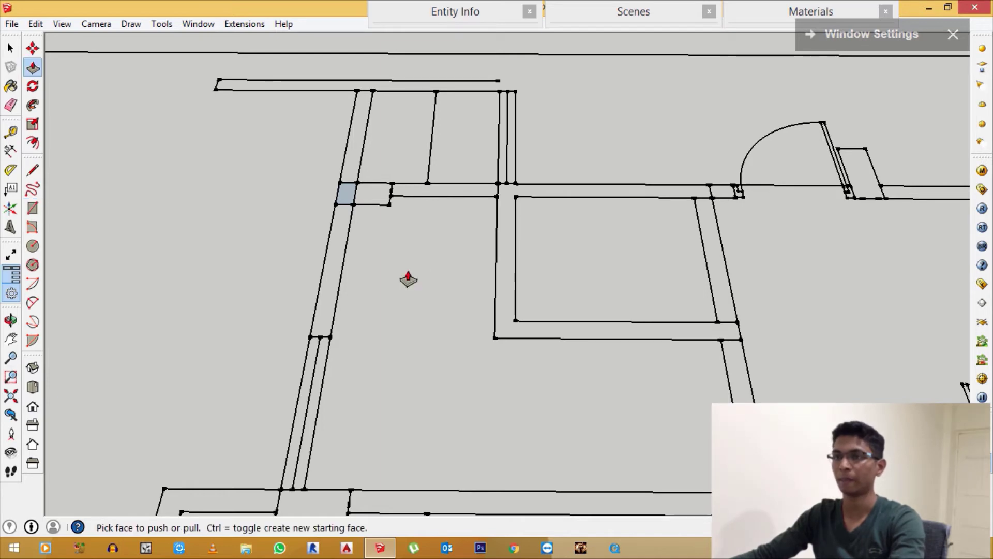
pyautogui.click(369, 233)
pyautogui.press('space')
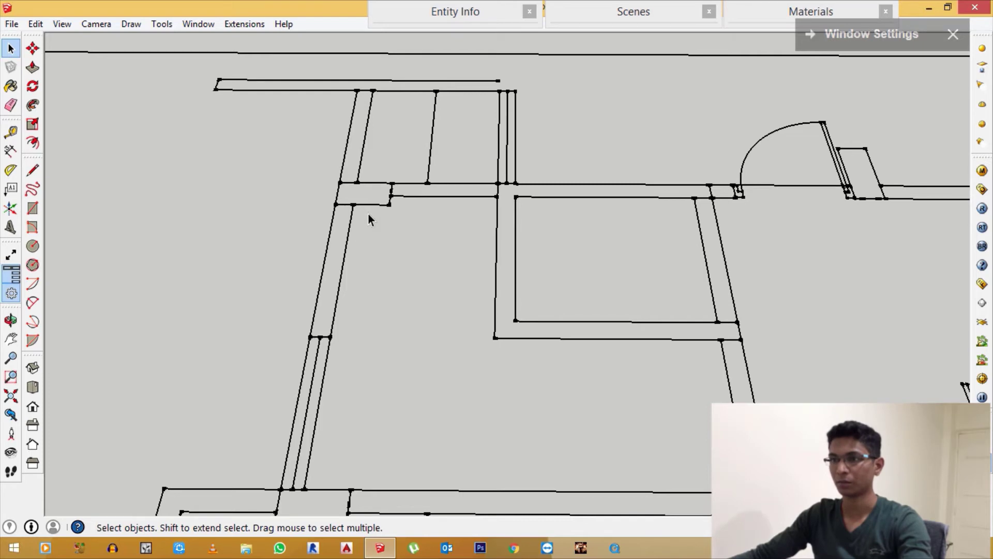
pyautogui.hotkey('ctrl', 'a')
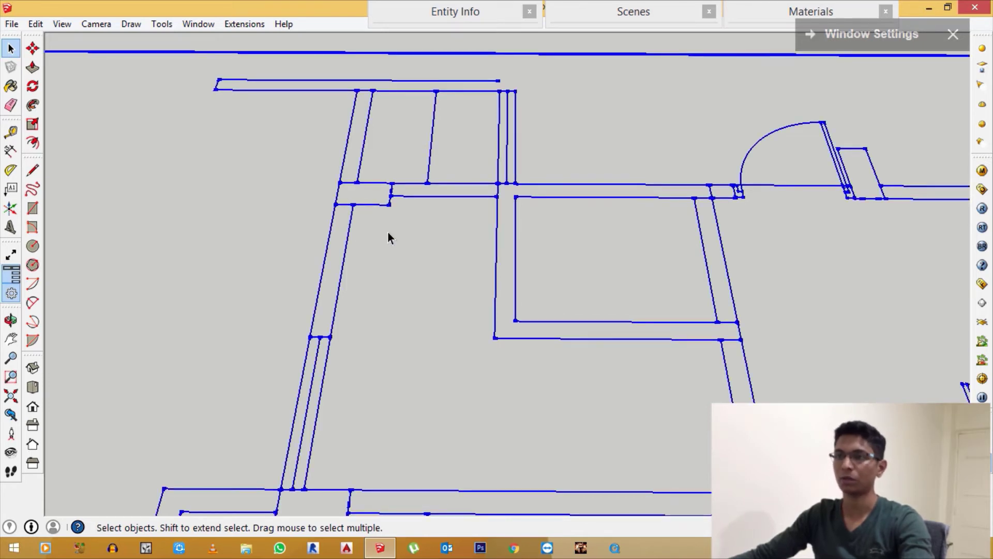
pyautogui.press('r')
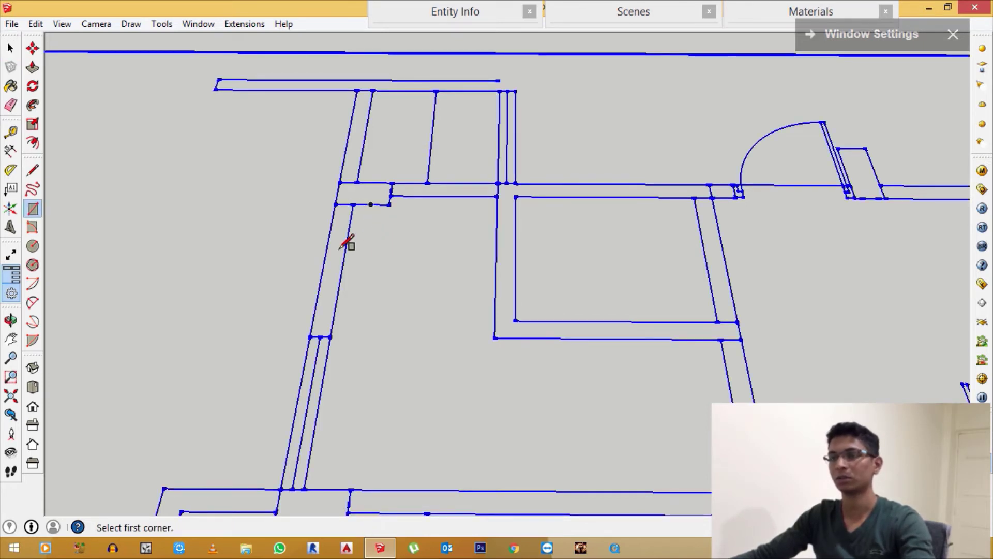
pyautogui.click(184, 153)
pyautogui.click(233, 219)
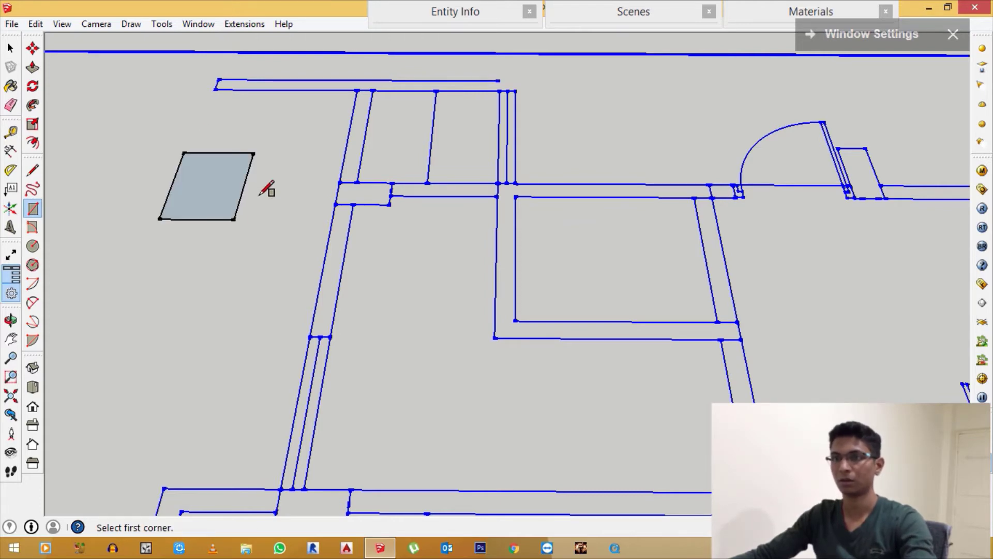
pyautogui.hotkey('ctrl', 'z')
pyautogui.click(203, 146)
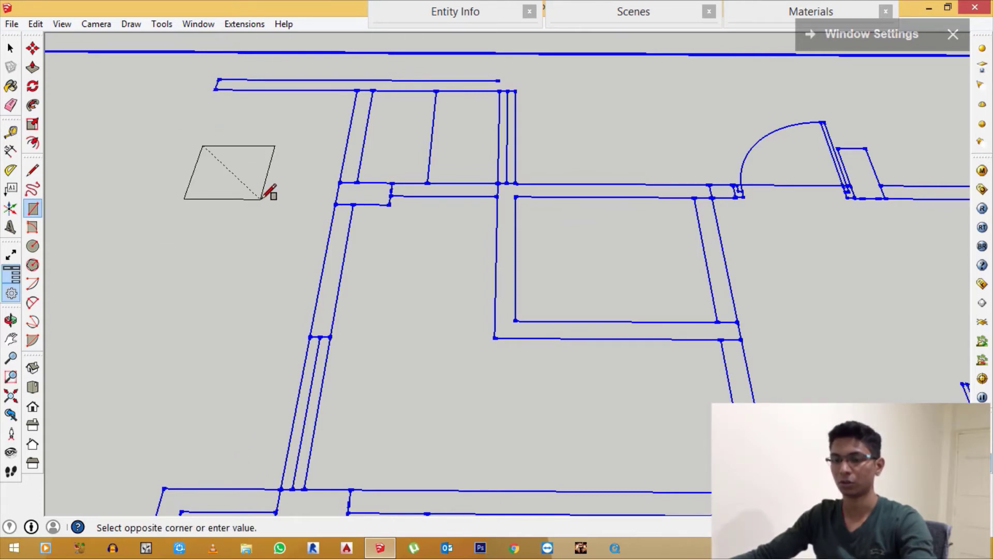
pyautogui.click(261, 198)
pyautogui.hotkey('ctrl', 'z')
pyautogui.press('space')
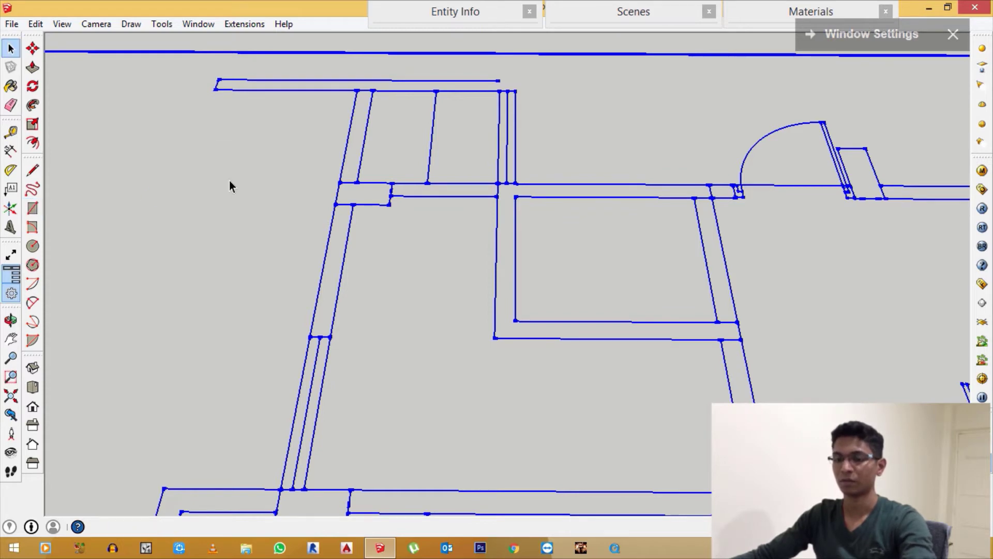
pyautogui.press('r')
pyautogui.click(186, 143)
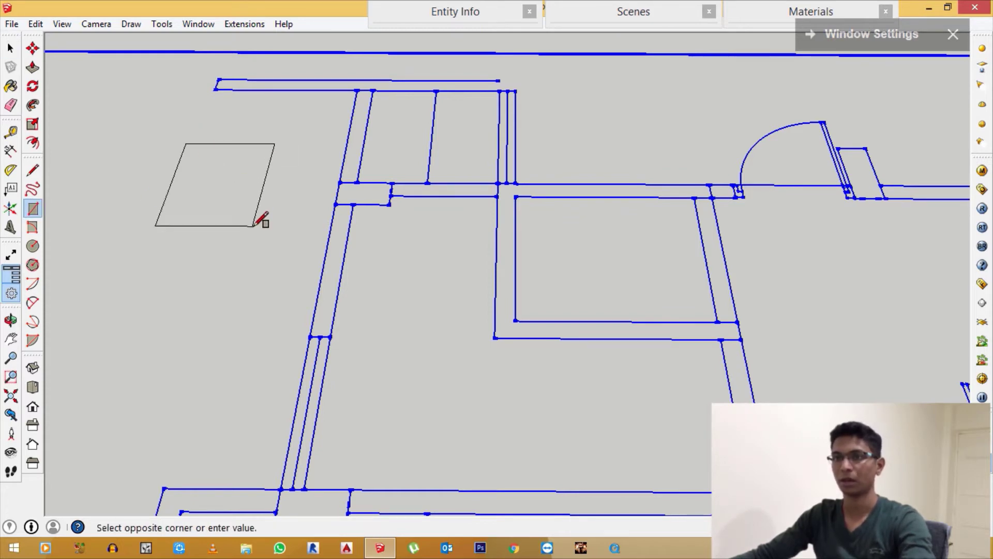
pyautogui.press('Escape')
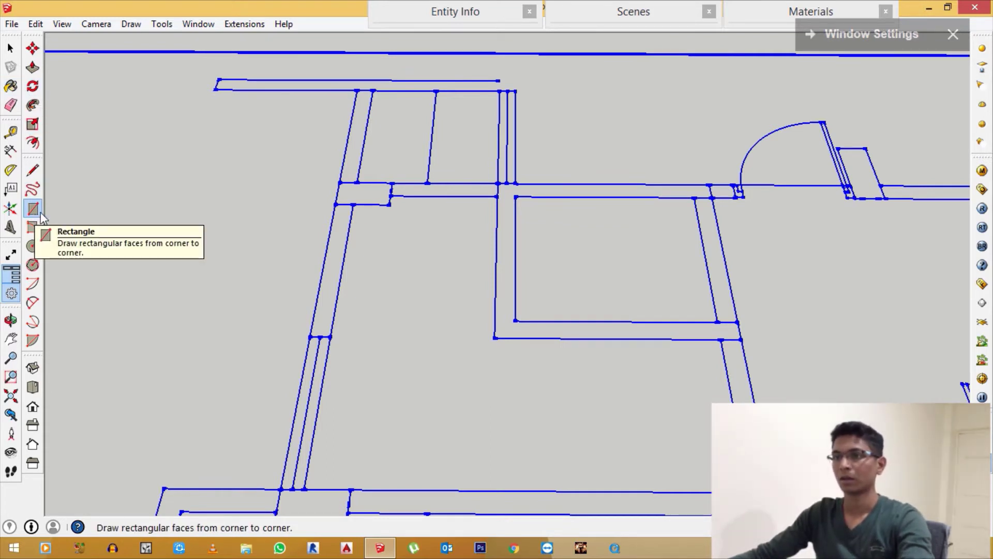
# Step: Draw a rectangle over the upper-left wall-corner square and start Push/Pull on its face
pyautogui.click(342, 182)
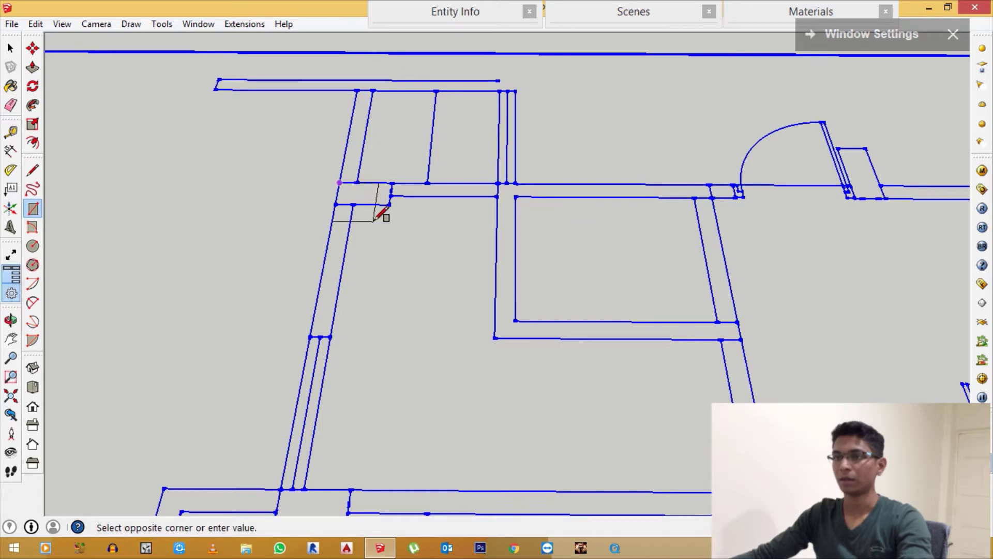
pyautogui.click(354, 204)
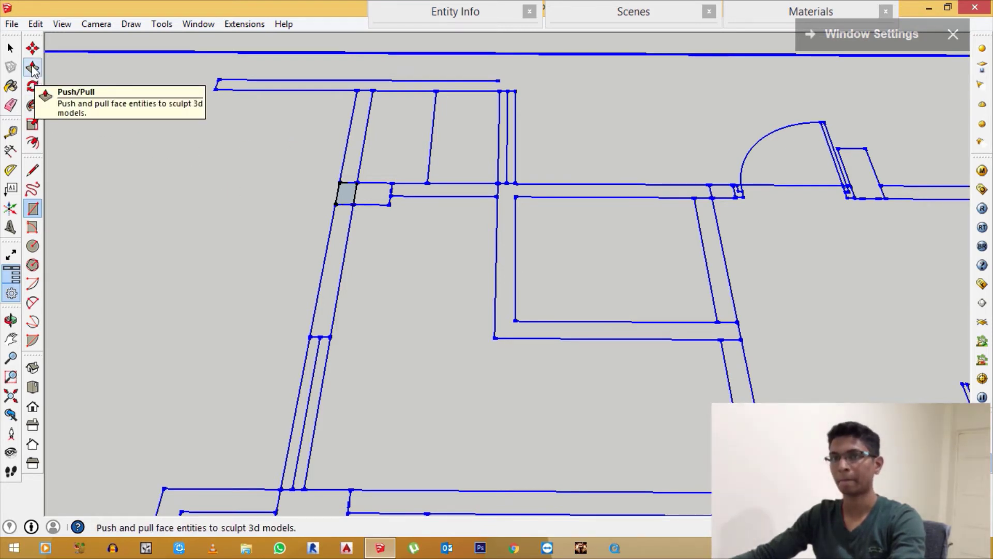
pyautogui.click(32, 68)
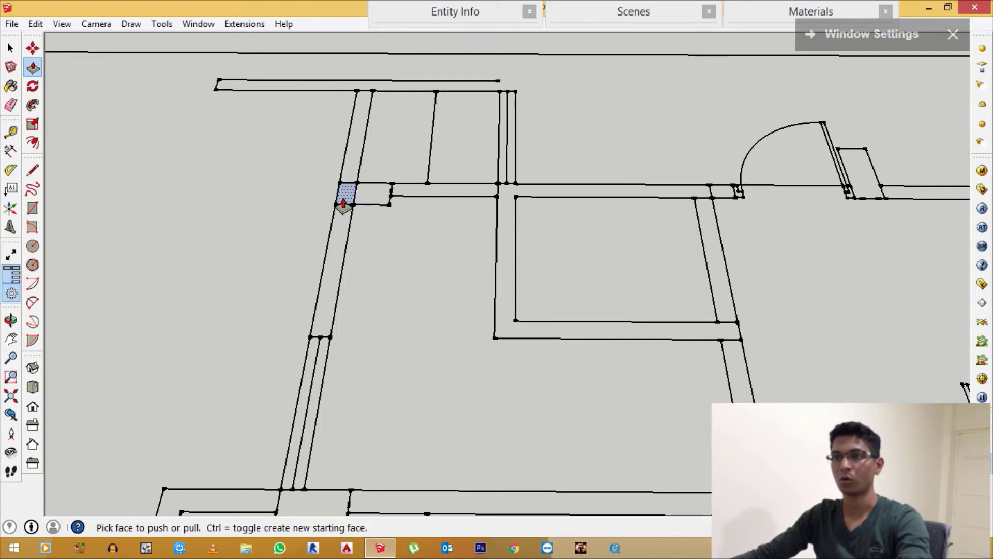
pyautogui.click(344, 203)
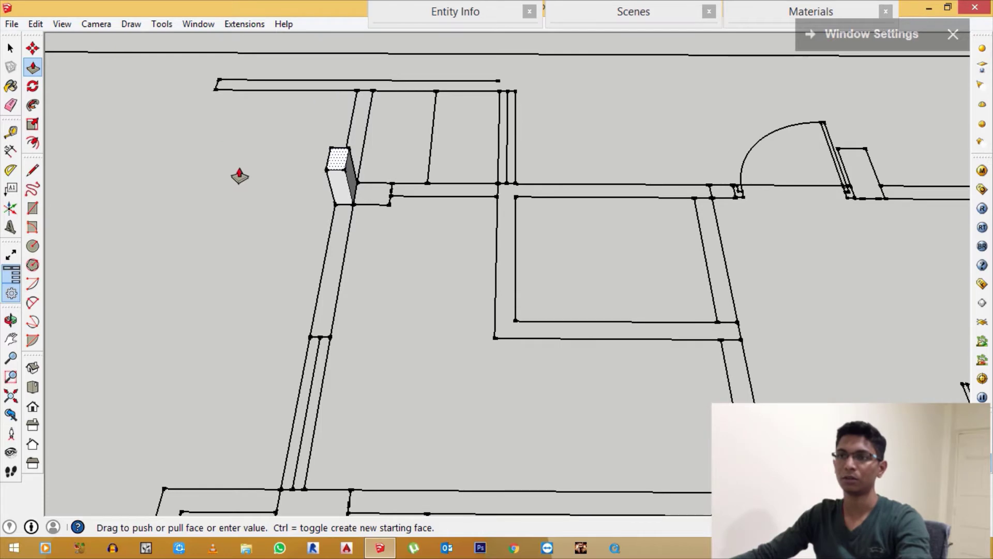
# Step: Pull the wall-corner face upward into a tall square column
pyautogui.moveTo(322, 257); pyautogui.dragTo(315, 270, button='middle')
pyautogui.scroll(-4, 315, 269)
pyautogui.scroll(1, 331, 207)
pyautogui.scroll(2, 318, 151)
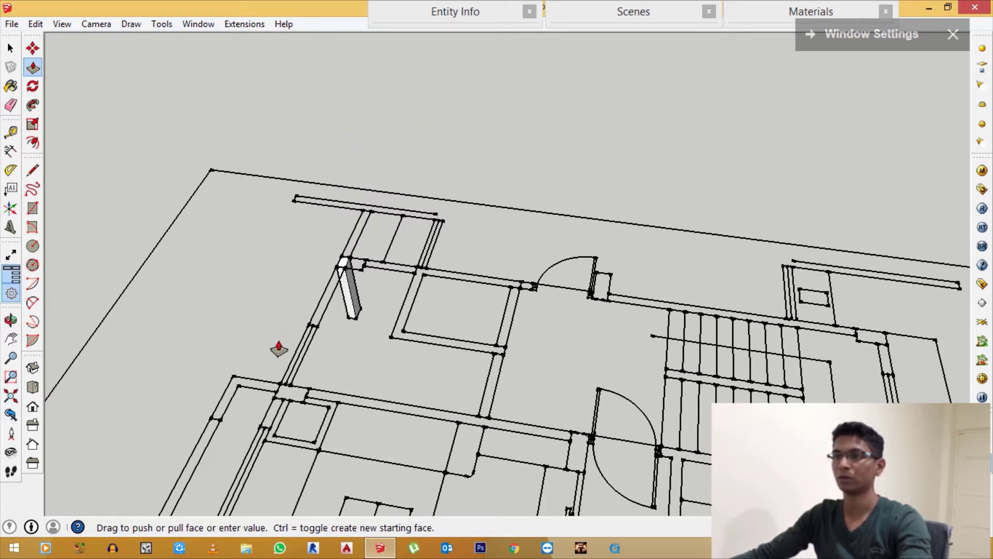
pyautogui.scroll(1, 333, 306)
pyautogui.scroll(1, 362, 315)
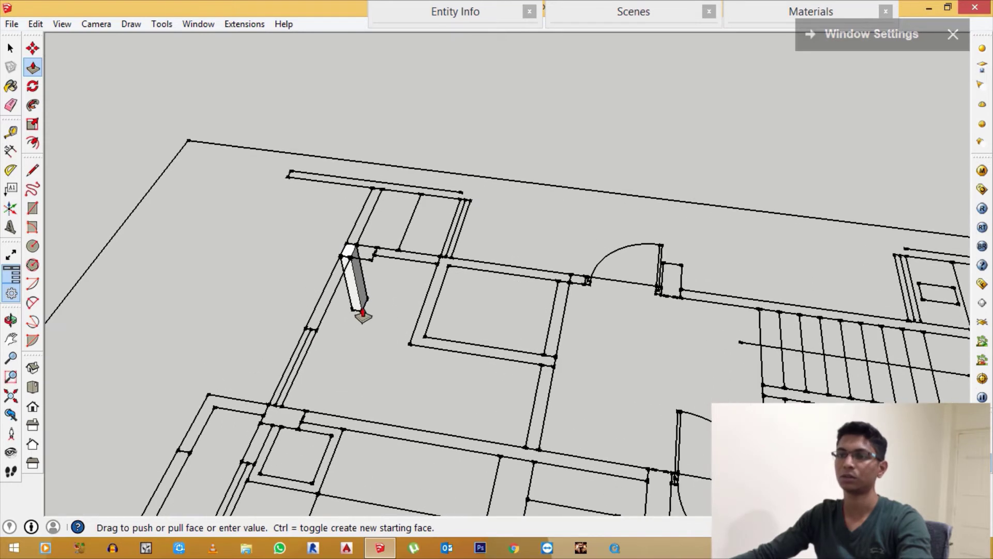
pyautogui.scroll(-1, 364, 314)
pyautogui.scroll(-1, 365, 314)
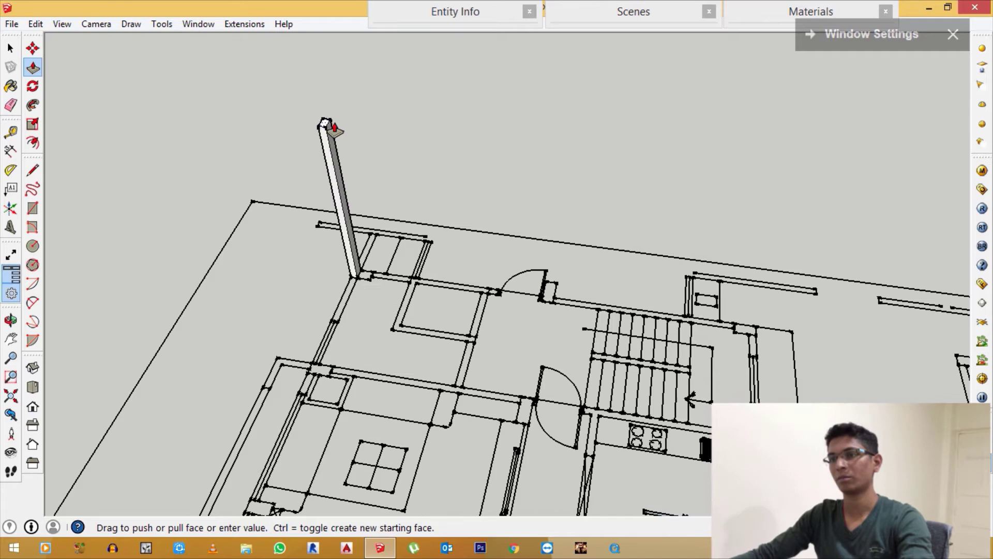
pyautogui.scroll(1, 363, 309)
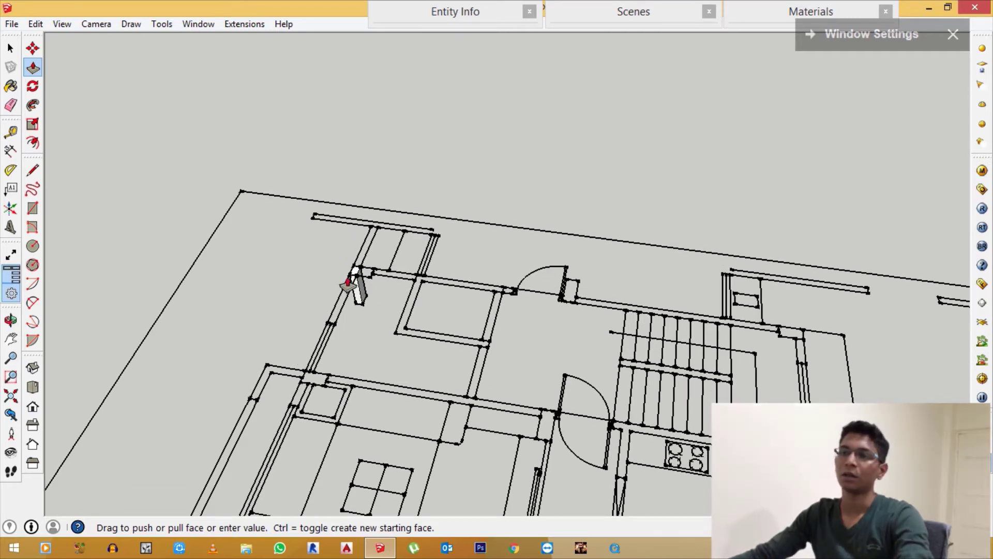
pyautogui.moveTo(333, 156)
pyautogui.mouseDown(button='middle')
pyautogui.moveTo(324, 140)
pyautogui.moveTo(339, 138)
pyautogui.mouseUp(button='middle')
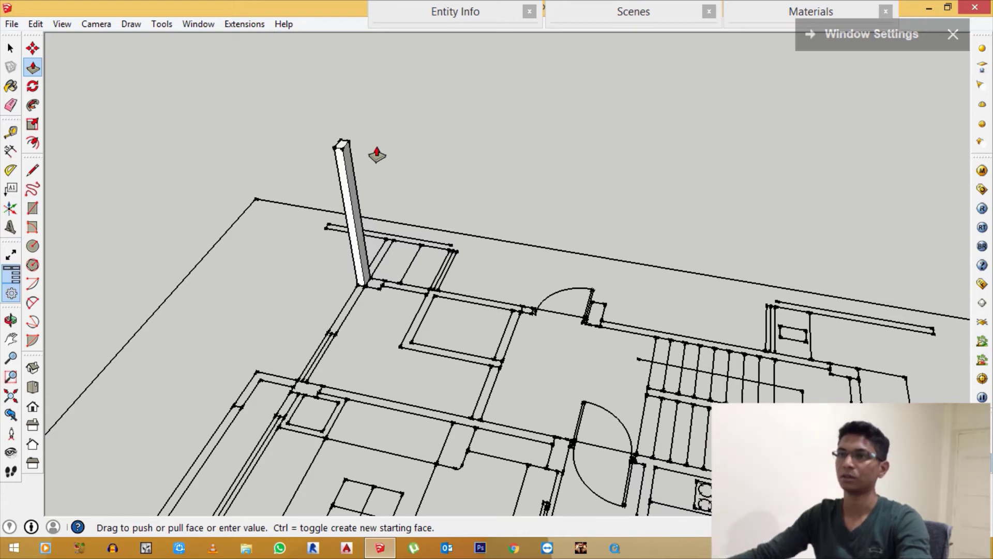
pyautogui.click(335, 170)
# Step: Orbit around to view the upright column and bring up its context menu
pyautogui.moveTo(335, 171); pyautogui.dragTo(354, 215, button='middle')
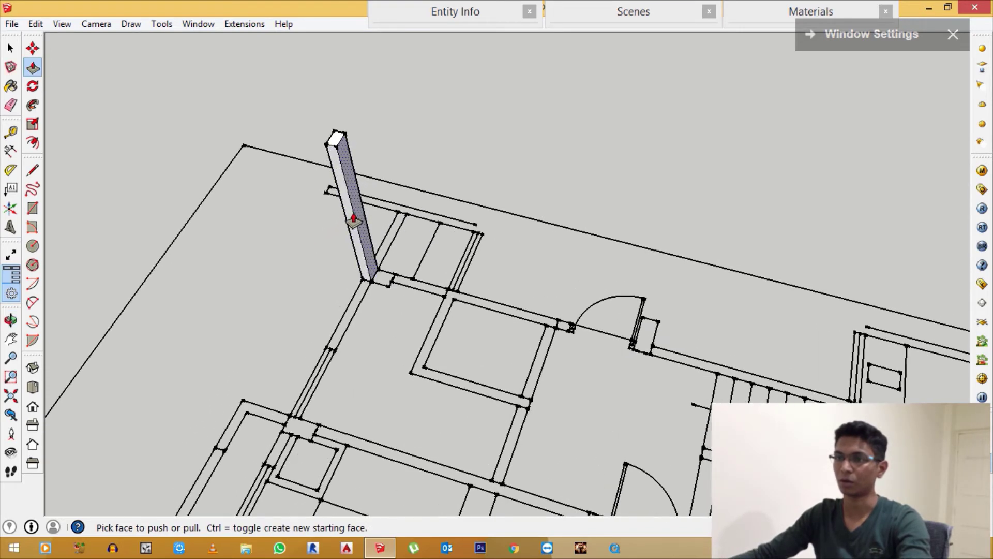
pyautogui.scroll(1, 349, 201)
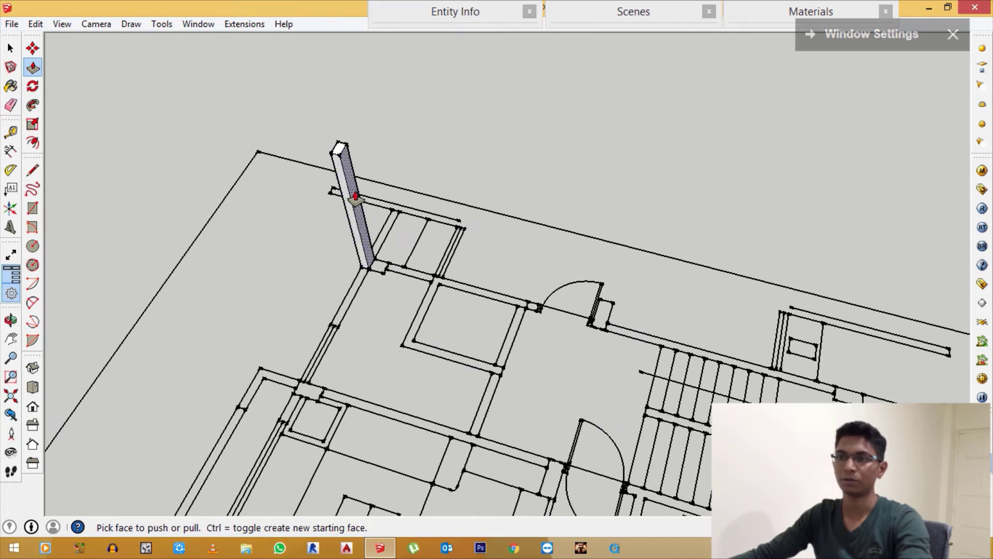
pyautogui.press('space')
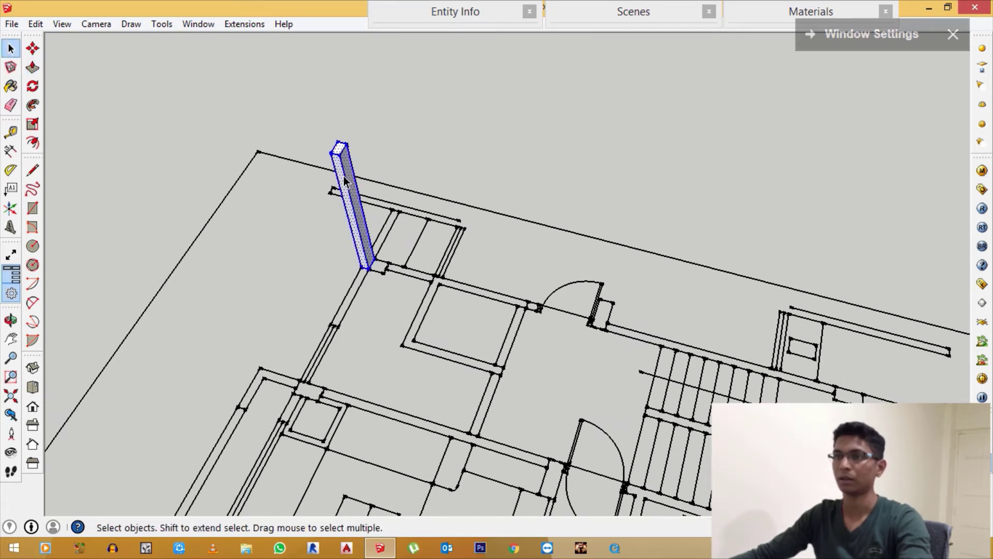
pyautogui.scroll(3, 344, 176)
pyautogui.scroll(3, 340, 157)
pyautogui.scroll(1, 347, 167)
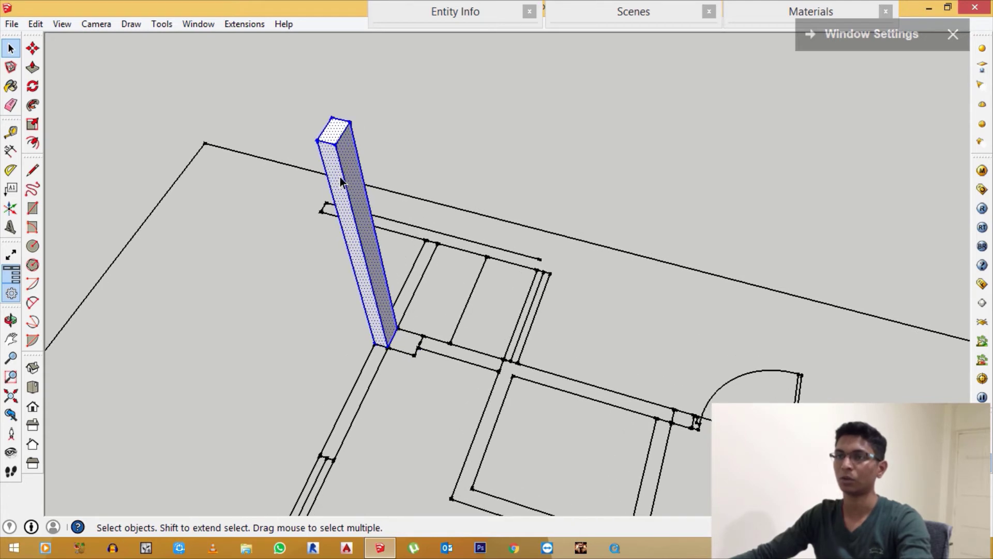
pyautogui.scroll(-1, 338, 177)
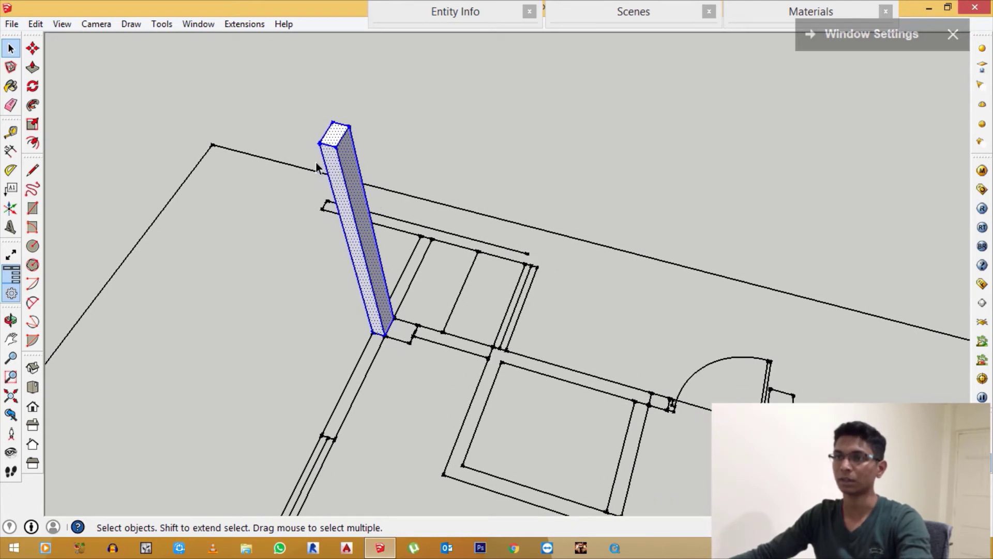
pyautogui.scroll(1, 334, 167)
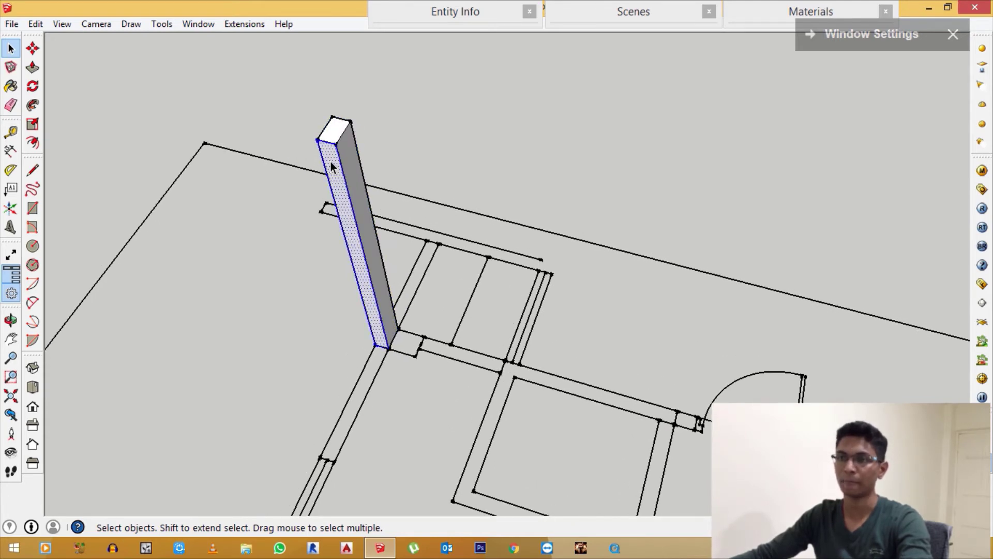
pyautogui.moveTo(339, 148)
pyautogui.mouseDown(button='middle')
pyautogui.moveTo(521, 39)
pyautogui.moveTo(389, 332)
pyautogui.moveTo(503, 219)
pyautogui.moveTo(492, 202)
pyautogui.moveTo(355, 433)
pyautogui.moveTo(406, 285)
pyautogui.moveTo(264, 348)
pyautogui.moveTo(373, 277)
pyautogui.moveTo(422, 210)
pyautogui.moveTo(406, 262)
pyautogui.moveTo(407, 234)
pyautogui.mouseUp(button='middle')
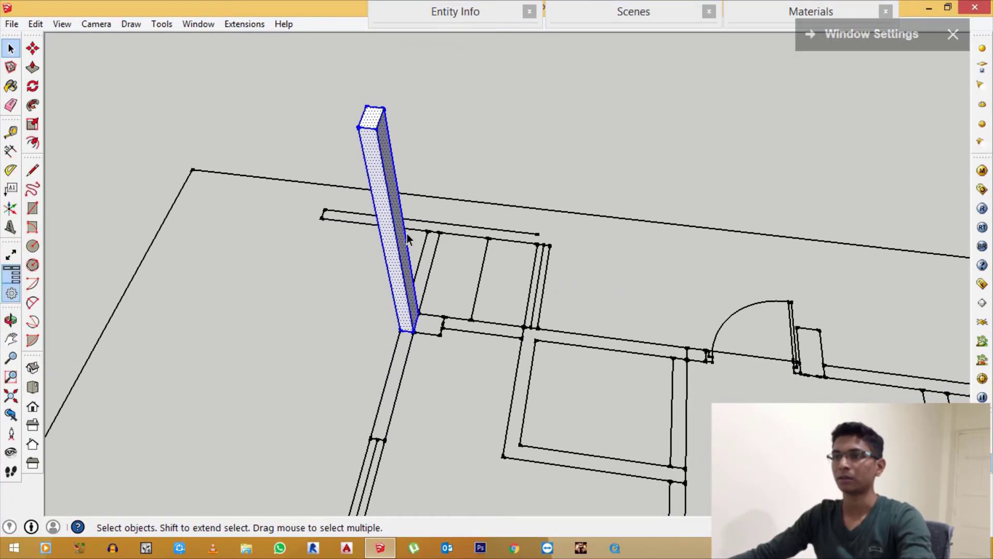
pyautogui.rightClick(379, 195)
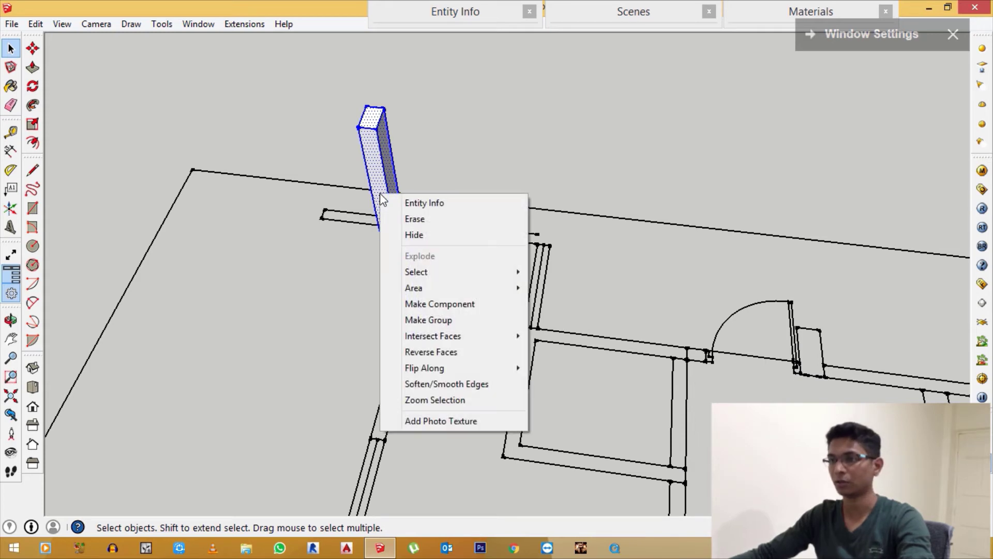
# Step: Make the column a group separate from the plan lines, then inspect it from new angles
pyautogui.click(431, 323)
pyautogui.moveTo(432, 324)
pyautogui.mouseDown(button='middle')
pyautogui.moveTo(398, 310)
pyautogui.moveTo(351, 318)
pyautogui.moveTo(412, 256)
pyautogui.mouseUp(button='middle')
pyautogui.scroll(-5, 412, 256)
pyautogui.scroll(1, 412, 259)
pyautogui.scroll(2, 412, 260)
pyautogui.scroll(2, 412, 262)
pyautogui.moveTo(412, 262)
pyautogui.mouseDown(button='middle')
pyautogui.moveTo(399, 295)
pyautogui.moveTo(412, 266)
pyautogui.moveTo(444, 273)
pyautogui.moveTo(430, 270)
pyautogui.mouseUp(button='middle')
pyautogui.scroll(-1, 401, 229)
pyautogui.scroll(-1, 396, 212)
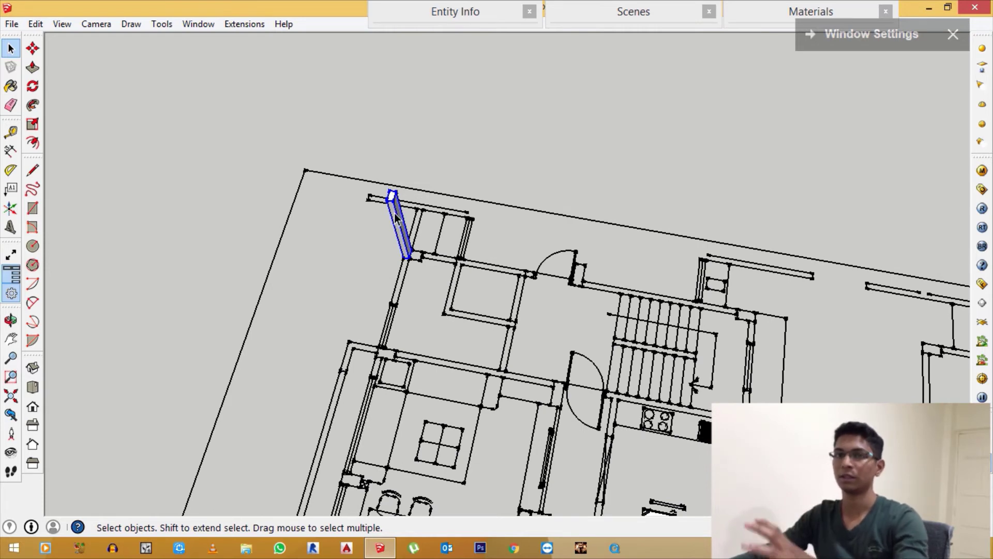
pyautogui.moveTo(396, 218)
pyautogui.mouseDown(button='middle')
pyautogui.moveTo(419, 181)
pyautogui.moveTo(388, 255)
pyautogui.moveTo(404, 263)
pyautogui.moveTo(381, 278)
pyautogui.moveTo(380, 206)
pyautogui.moveTo(348, 216)
pyautogui.moveTo(390, 237)
pyautogui.moveTo(374, 197)
pyautogui.moveTo(413, 209)
pyautogui.mouseUp(button='middle')
pyautogui.scroll(1, 404, 262)
pyautogui.scroll(-3, 446, 206)
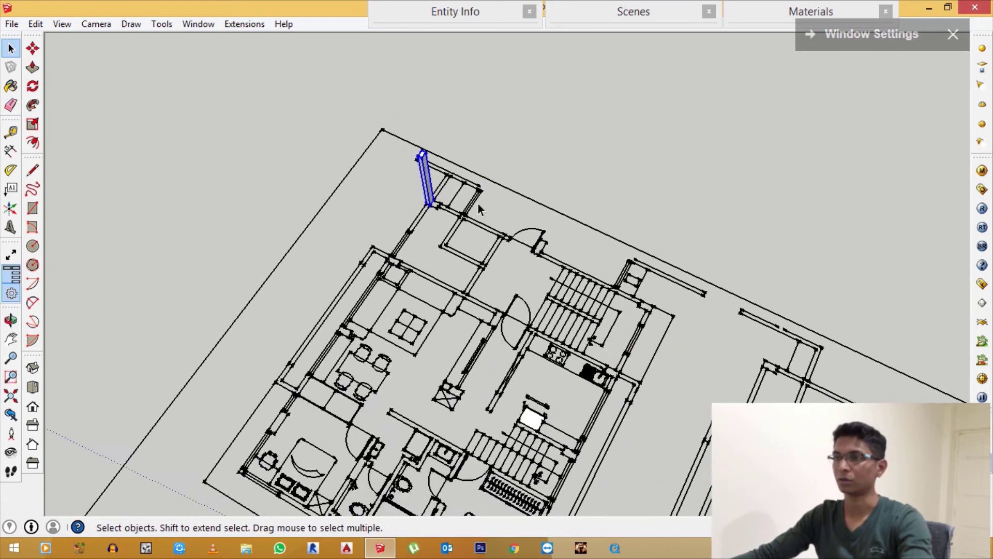
# Step: Select then deselect the floor plan while zooming toward the column
pyautogui.click(437, 290)
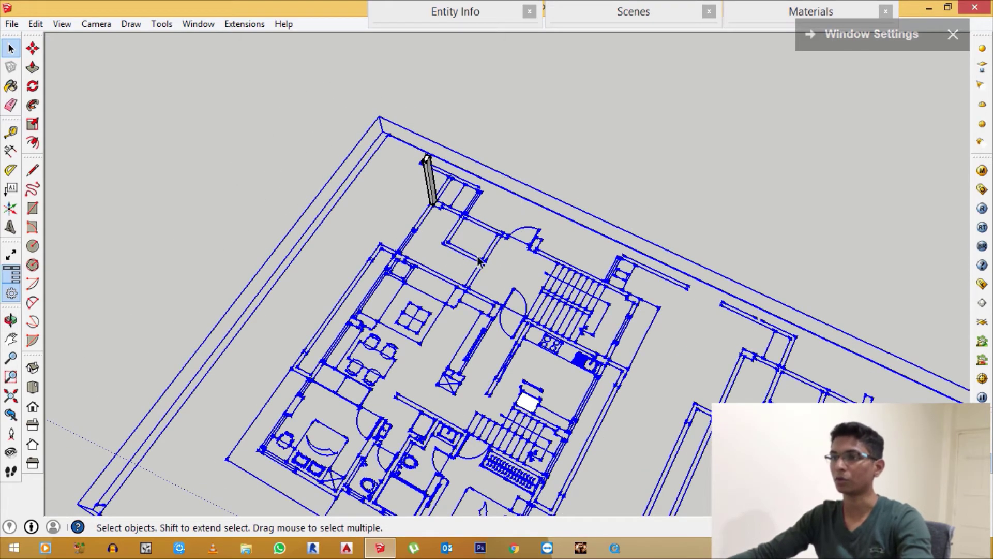
pyautogui.scroll(2, 475, 280)
pyautogui.scroll(2, 450, 269)
pyautogui.scroll(2, 422, 250)
pyautogui.scroll(2, 403, 233)
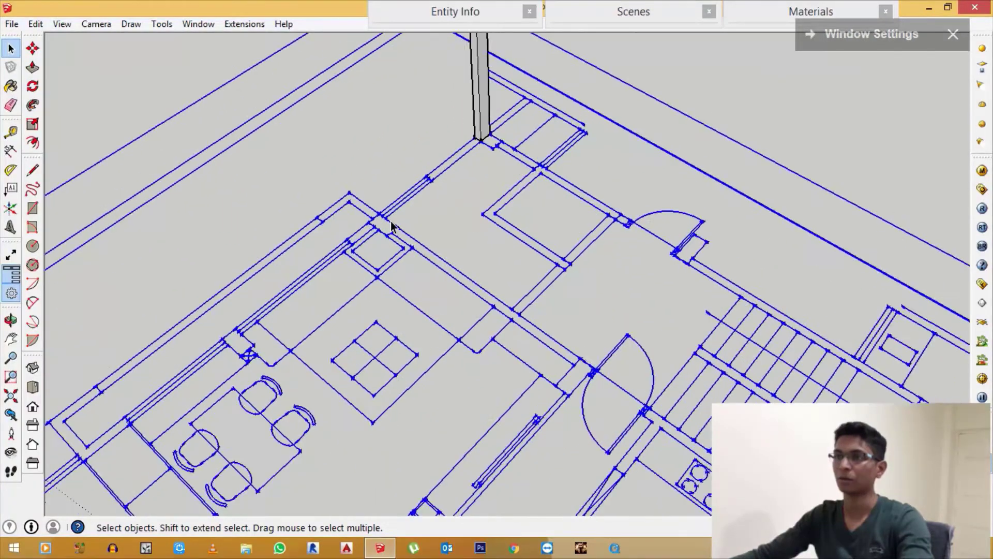
pyautogui.click(390, 221)
pyautogui.scroll(-2, 386, 217)
pyautogui.scroll(-2, 448, 238)
pyautogui.scroll(-2, 382, 145)
pyautogui.scroll(-1, 474, 98)
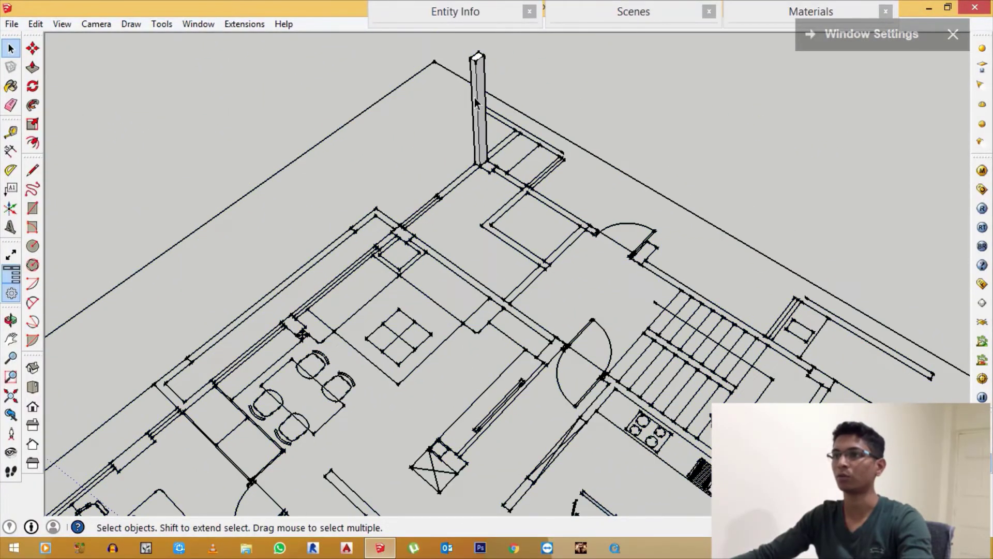
pyautogui.scroll(1, 481, 106)
pyautogui.scroll(1, 478, 155)
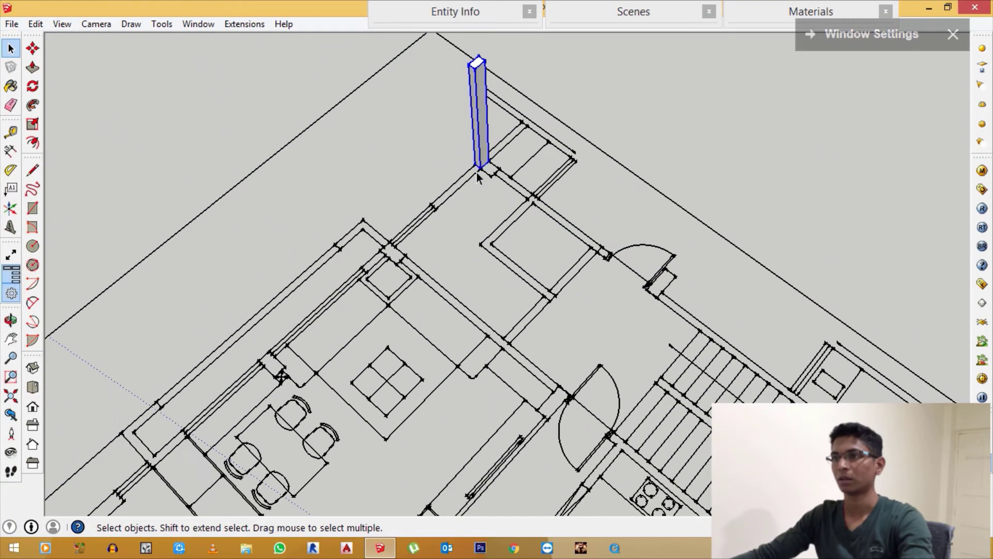
# Step: Enter the column group for editing and begin push/pulling one of its side faces
pyautogui.doubleClick(478, 76)
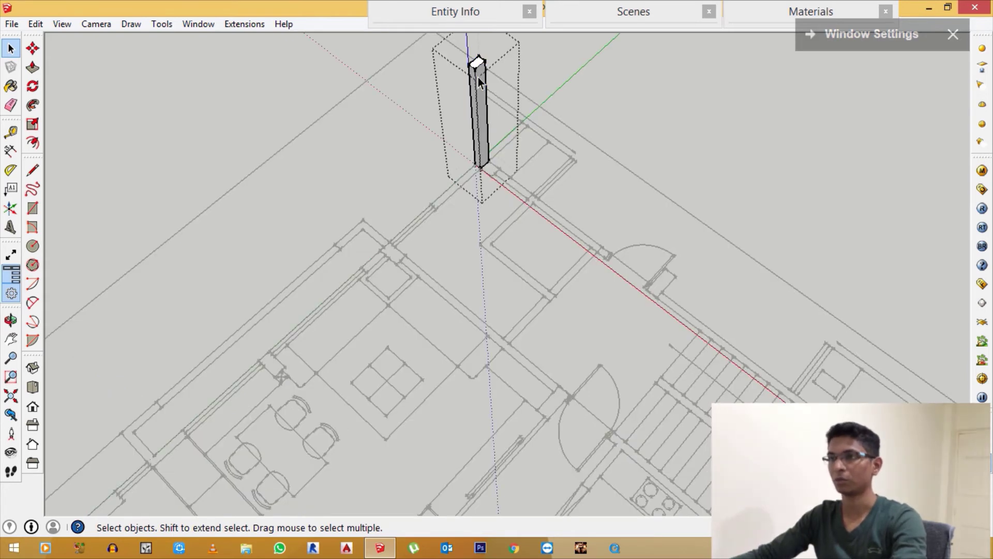
pyautogui.click(405, 117)
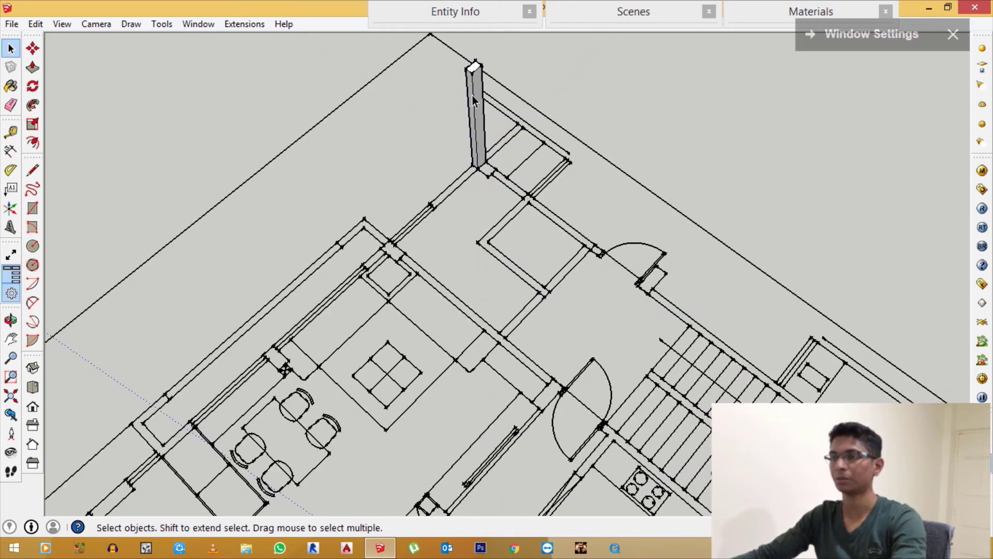
pyautogui.doubleClick(473, 98)
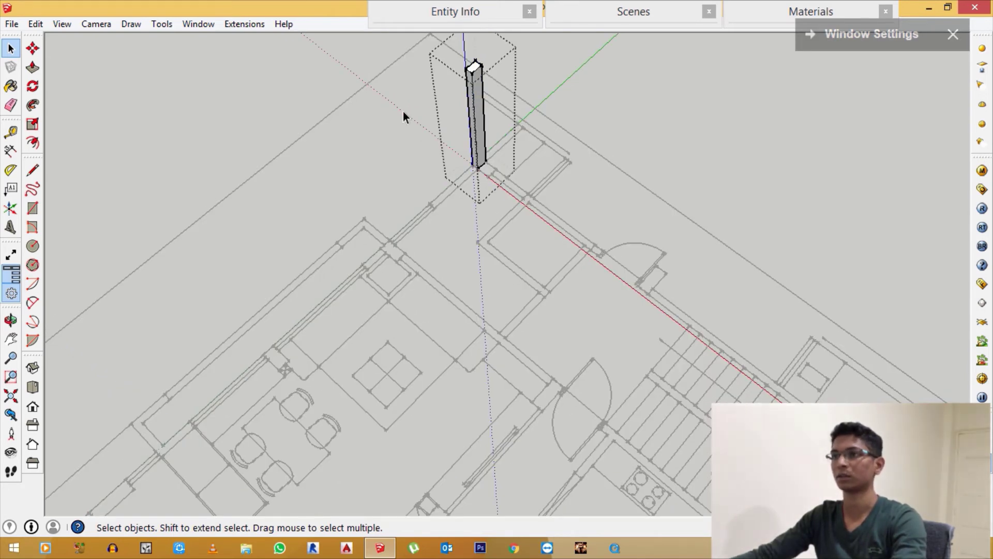
pyautogui.click(404, 111)
pyautogui.rightClick(475, 92)
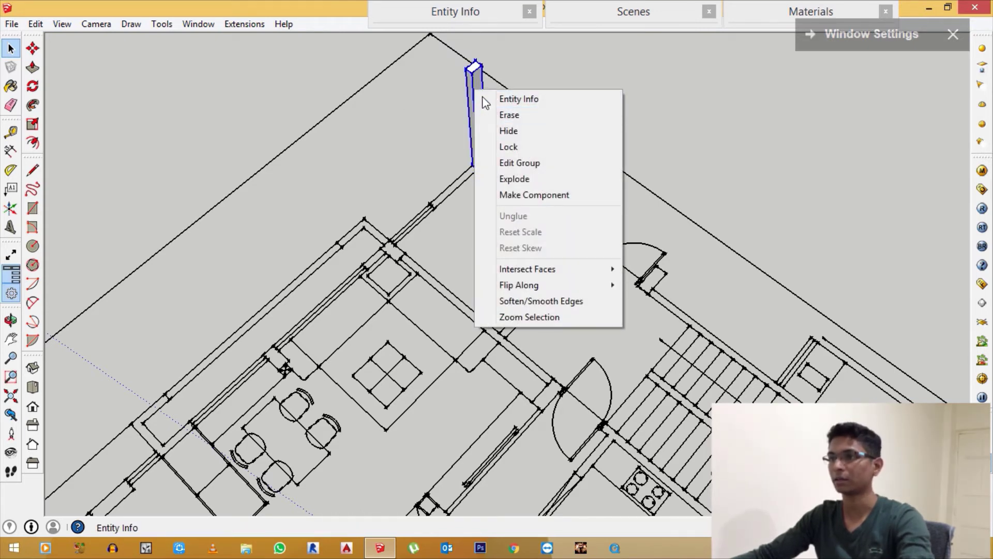
pyautogui.click(525, 163)
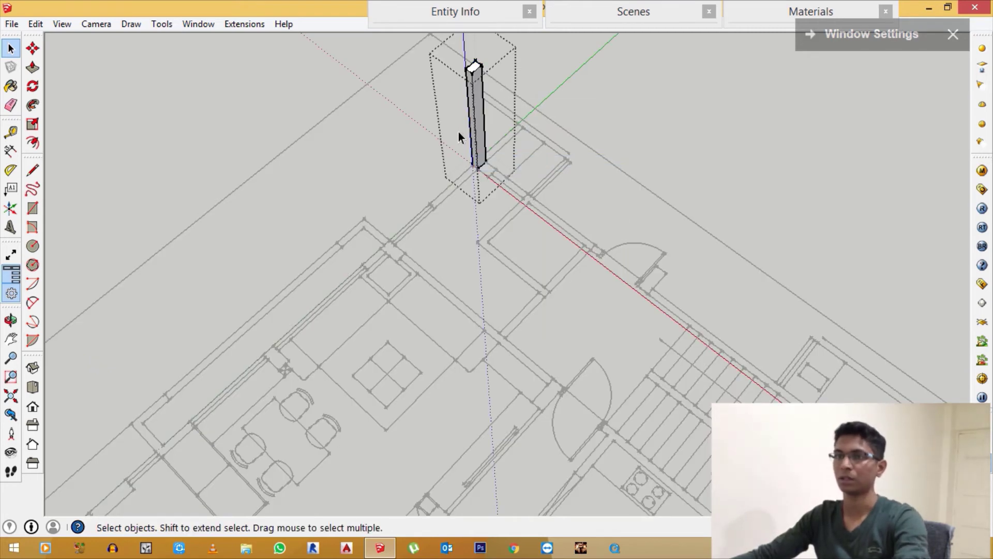
pyautogui.press('p')
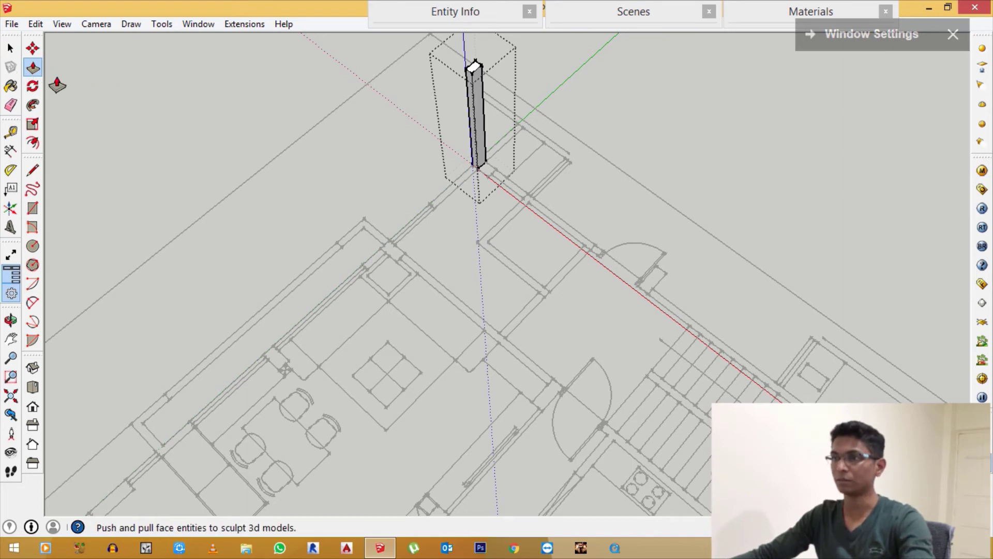
pyautogui.scroll(3, 468, 161)
pyautogui.scroll(2, 479, 169)
pyautogui.moveTo(479, 168); pyautogui.dragTo(341, 260)
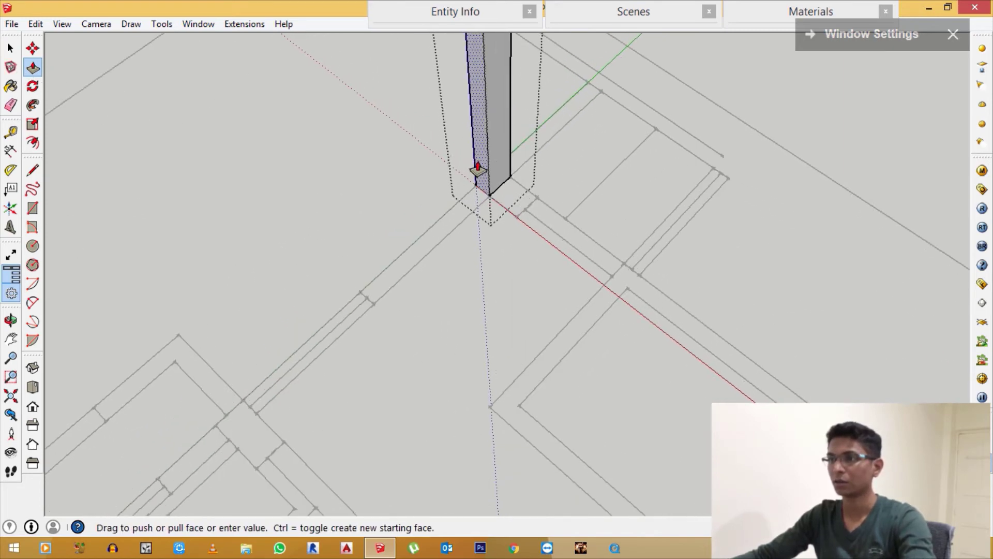
pyautogui.moveTo(341, 260); pyautogui.dragTo(366, 284)
pyautogui.moveTo(366, 285)
pyautogui.mouseDown(button='middle')
pyautogui.moveTo(352, 288)
pyautogui.moveTo(444, 275)
pyautogui.mouseUp(button='middle')
pyautogui.moveTo(467, 227); pyautogui.dragTo(367, 295)
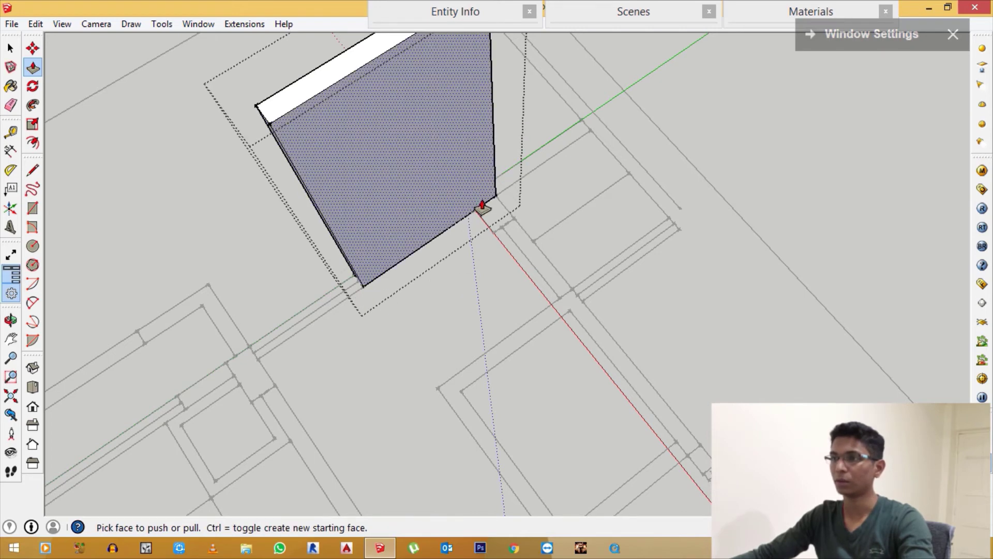
pyautogui.press('space')
pyautogui.scroll(1, 485, 219)
pyautogui.scroll(2, 485, 212)
pyautogui.scroll(1, 482, 206)
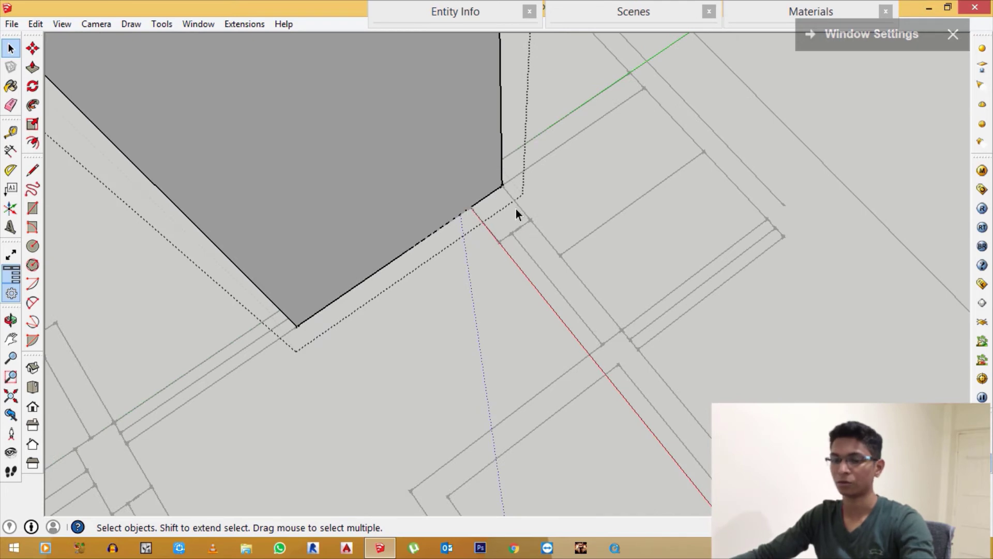
pyautogui.moveTo(499, 198); pyautogui.dragTo(423, 256, button='middle')
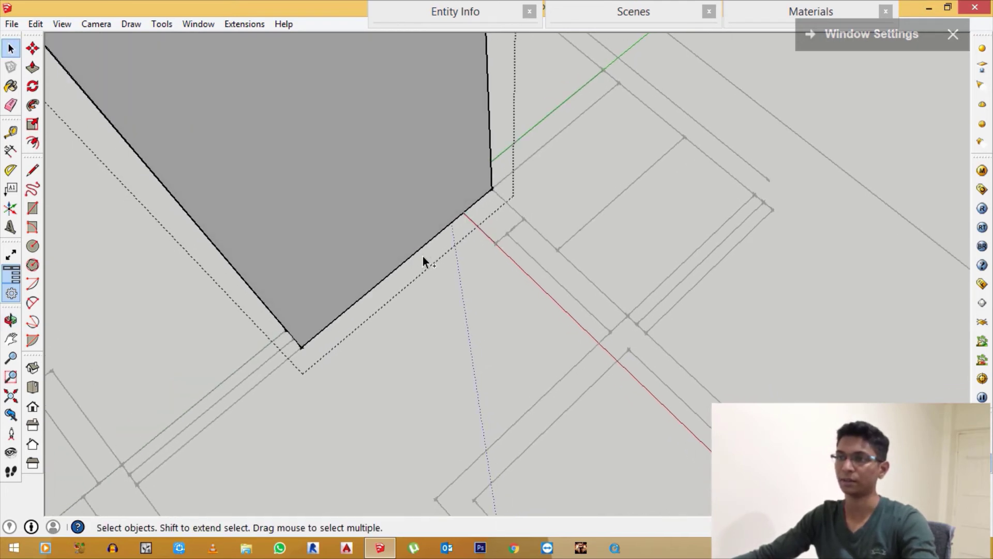
pyautogui.hotkey('ctrl', 'z')
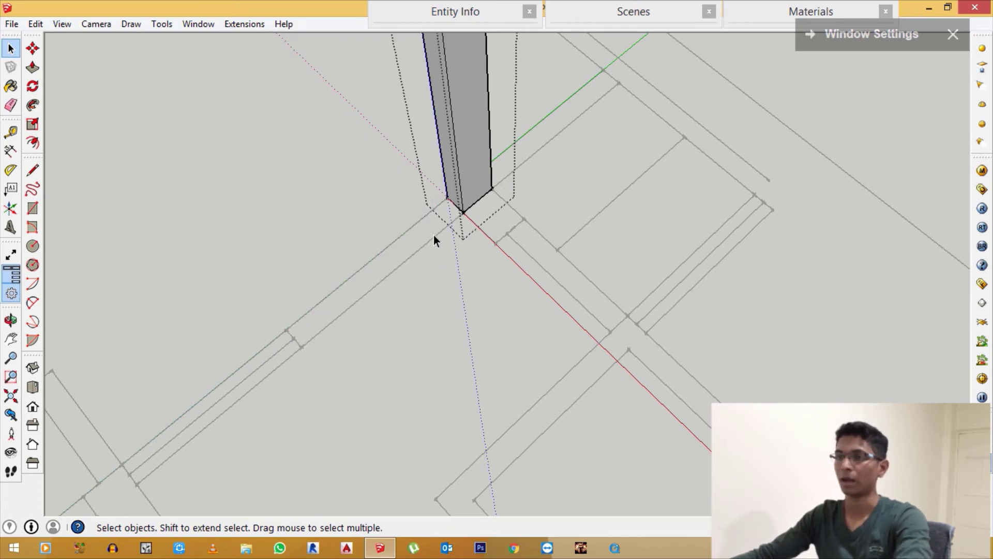
pyautogui.press('p')
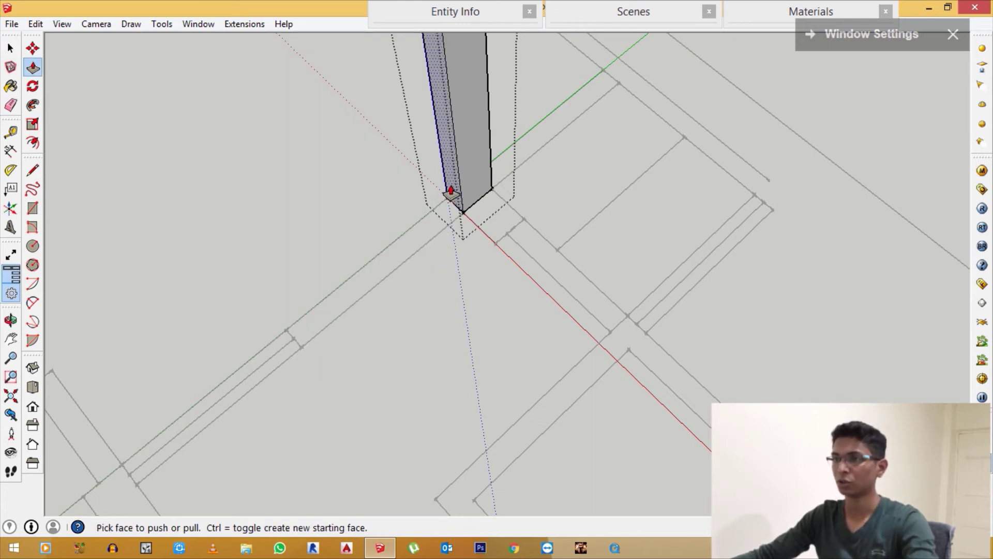
pyautogui.moveTo(435, 210)
pyautogui.mouseDown(button='middle')
pyautogui.moveTo(402, 238)
pyautogui.moveTo(319, 259)
pyautogui.moveTo(377, 236)
pyautogui.mouseUp(button='middle')
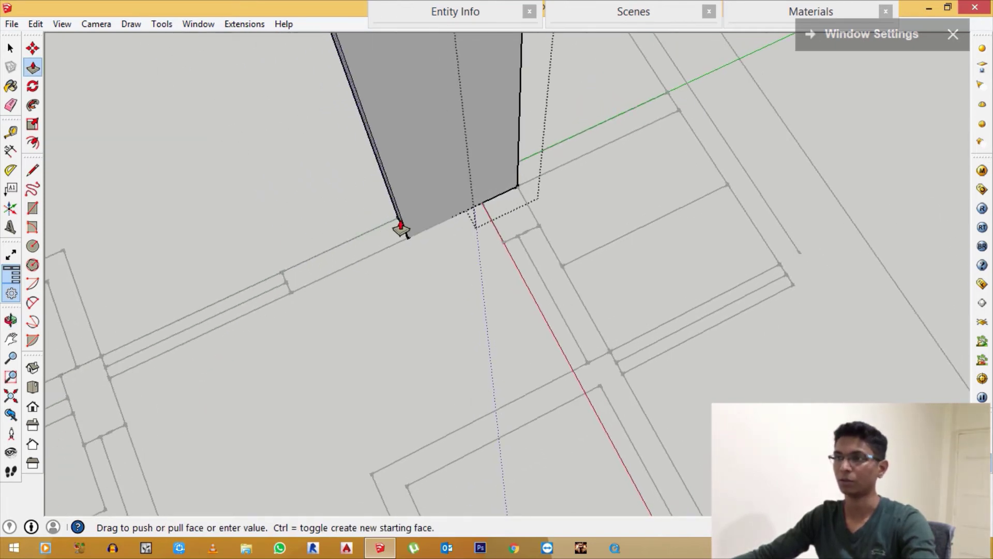
pyautogui.press('Escape')
# Step: Push/pull the column's narrow side face out along the plan's wall line into a long slab
pyautogui.click(401, 228)
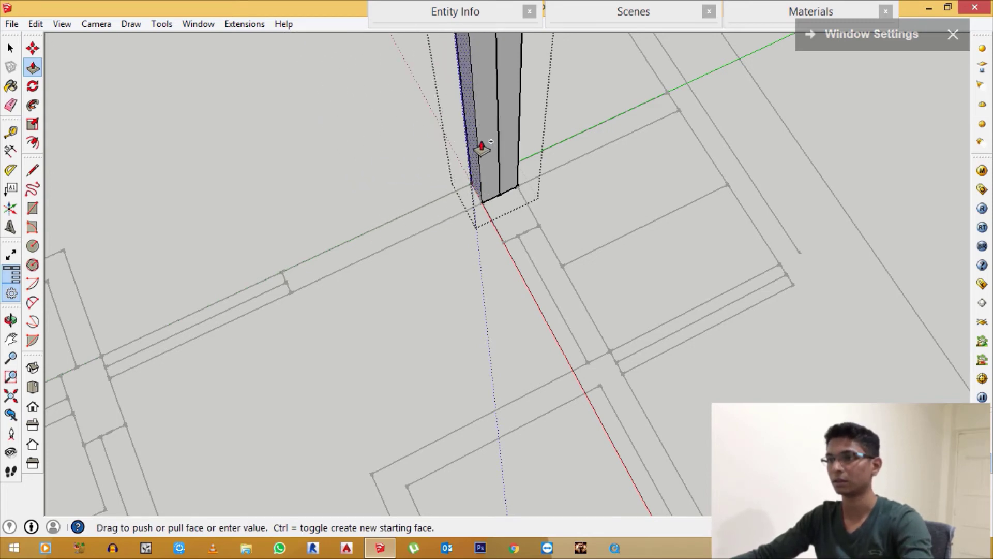
pyautogui.scroll(2, 481, 147)
pyautogui.scroll(2, 481, 142)
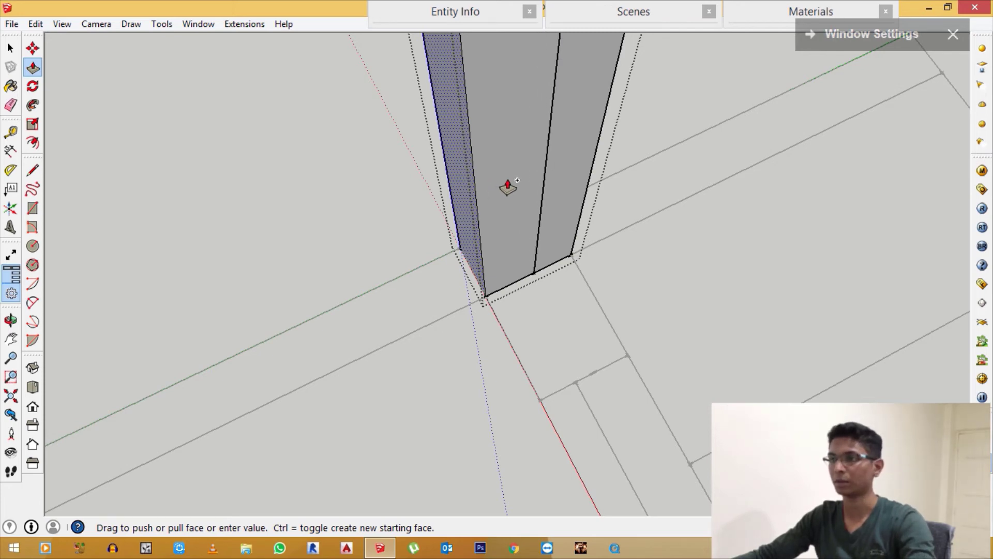
pyautogui.moveTo(507, 187); pyautogui.dragTo(520, 185)
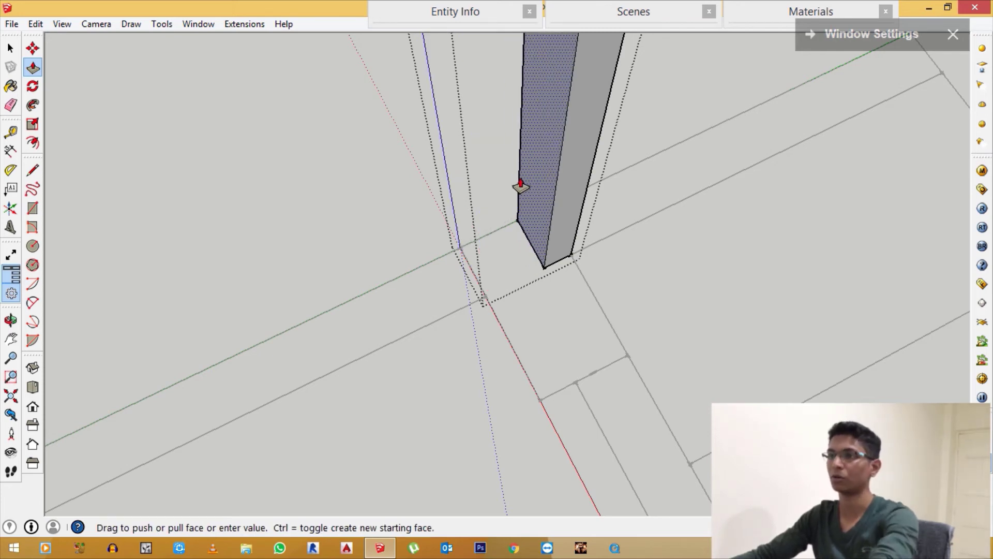
pyautogui.moveTo(521, 187)
pyautogui.mouseDown()
pyautogui.moveTo(494, 267)
pyautogui.moveTo(501, 281)
pyautogui.moveTo(526, 241)
pyautogui.moveTo(527, 217)
pyautogui.moveTo(344, 288)
pyautogui.moveTo(458, 318)
pyautogui.mouseUp()
pyautogui.scroll(1, 461, 315)
pyautogui.scroll(1, 450, 313)
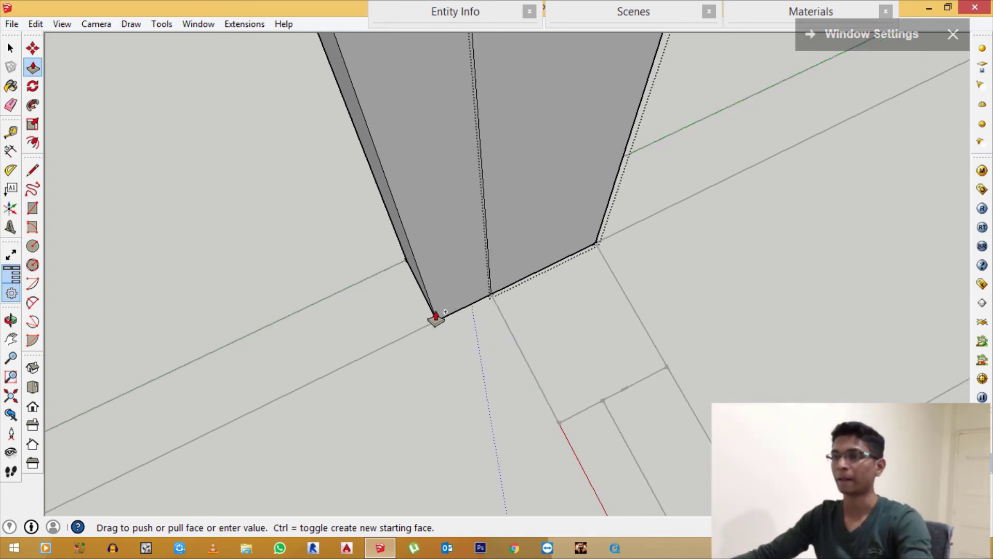
pyautogui.scroll(-2, 535, 258)
pyautogui.scroll(-1, 565, 237)
pyautogui.scroll(-1, 564, 243)
pyautogui.scroll(-1, 564, 243)
pyautogui.scroll(-1, 510, 259)
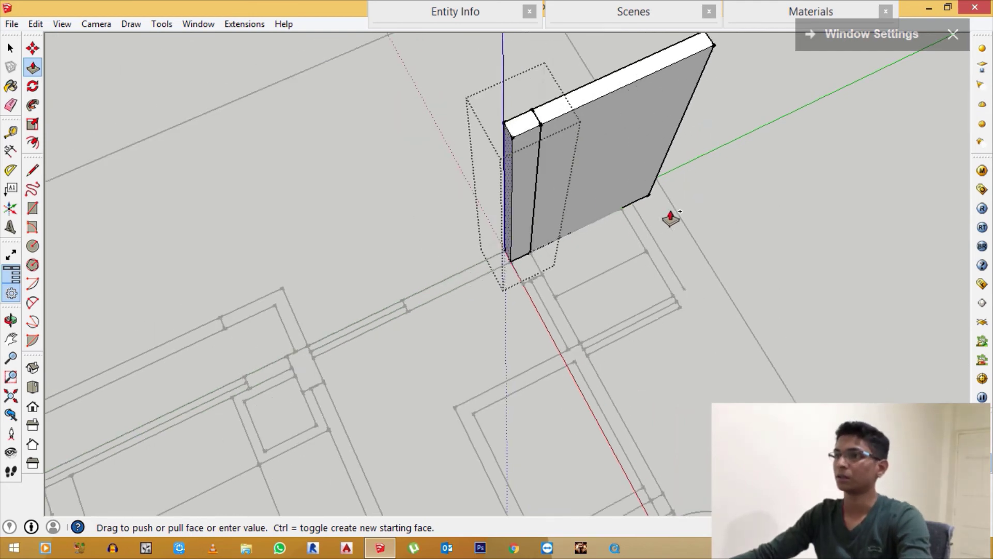
# Step: Commit the extruded wall slab and orbit to see it standing upright
pyautogui.moveTo(322, 329)
pyautogui.mouseDown(button='middle')
pyautogui.moveTo(361, 266)
pyautogui.moveTo(422, 282)
pyautogui.mouseUp(button='middle')
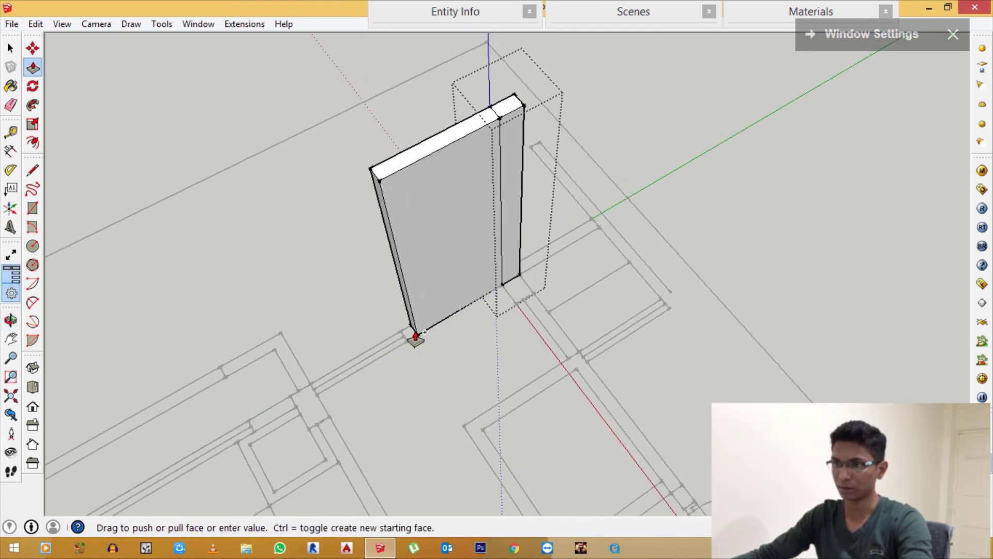
pyautogui.click(406, 350)
pyautogui.scroll(-3, 492, 233)
pyautogui.moveTo(492, 233); pyautogui.dragTo(449, 311, button='middle')
pyautogui.scroll(2, 449, 311)
pyautogui.scroll(2, 410, 317)
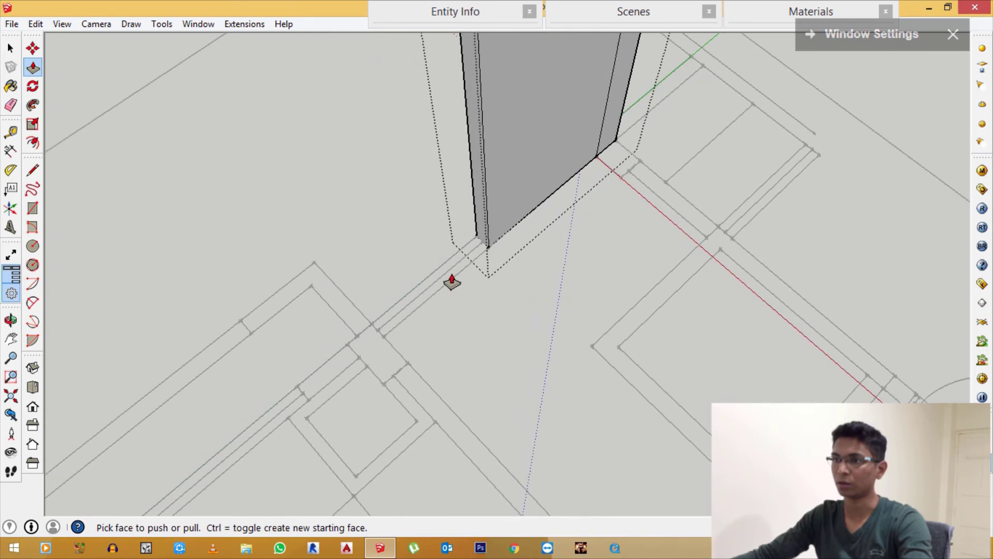
pyautogui.scroll(2, 452, 282)
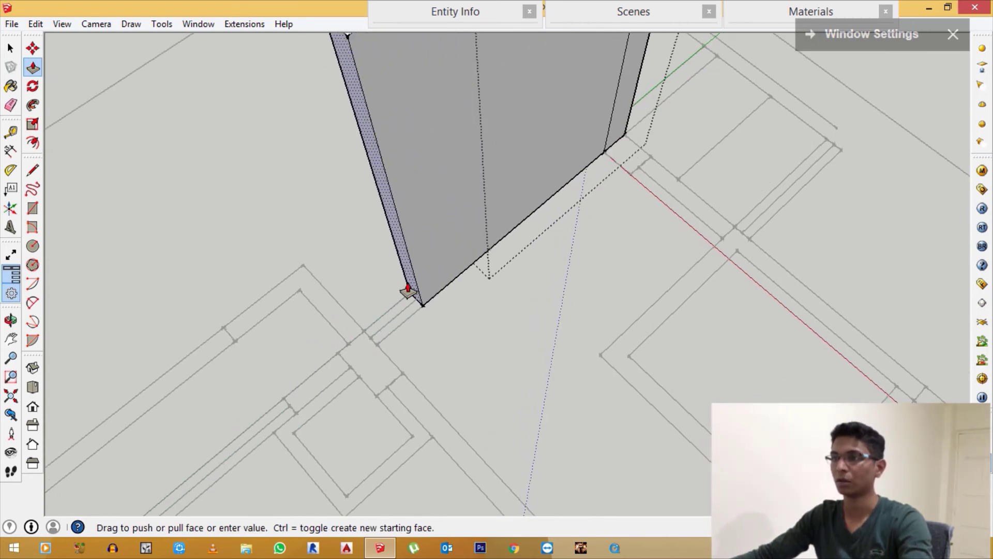
# Step: Pull the wall's end face out to the plan line, ending at the wall junction
pyautogui.press('Escape')
pyautogui.click(405, 288)
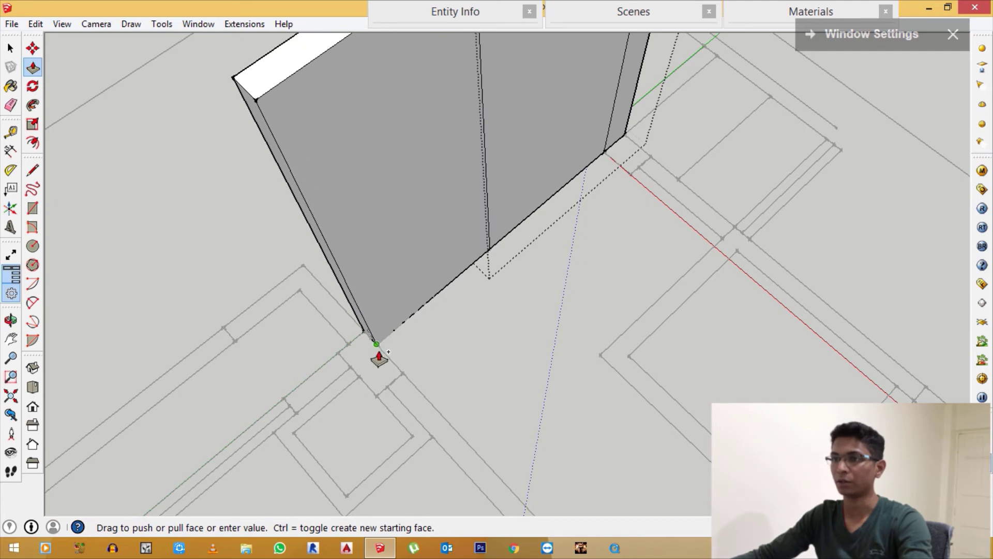
pyautogui.moveTo(384, 361); pyautogui.dragTo(382, 332, button='middle')
pyautogui.click(411, 266)
pyautogui.press('space')
pyautogui.scroll(-2, 419, 182)
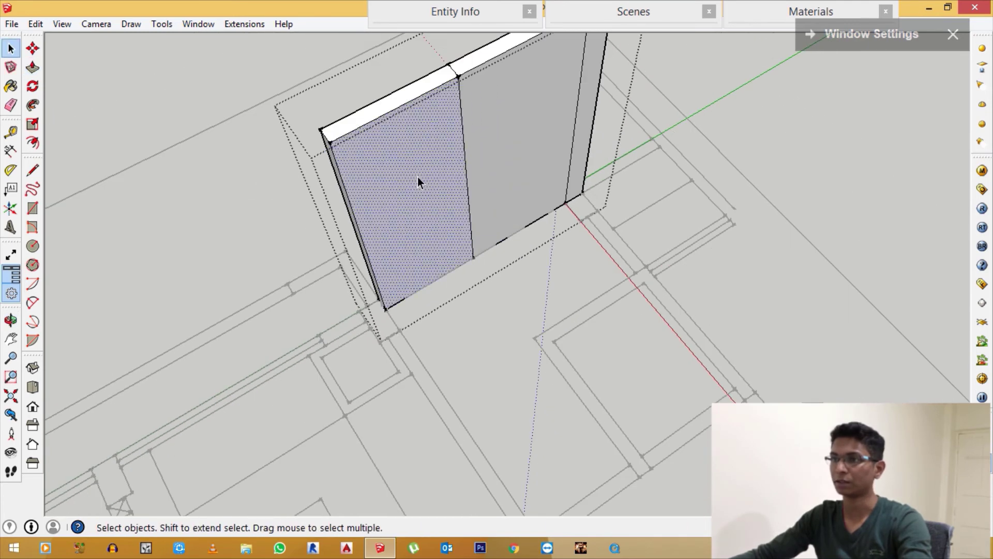
pyautogui.scroll(2, 470, 206)
pyautogui.scroll(2, 441, 114)
pyautogui.scroll(-3, 485, 217)
pyautogui.click(518, 184)
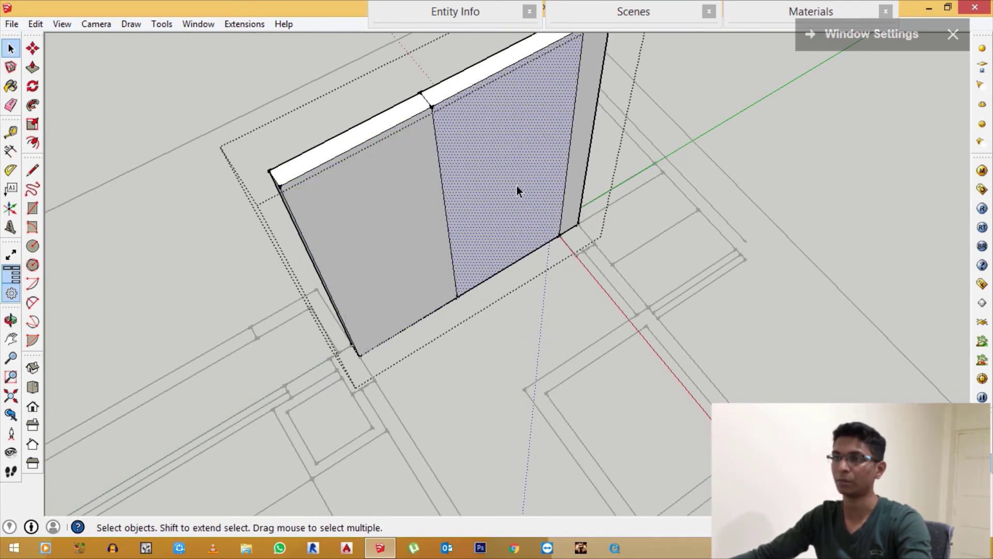
pyautogui.scroll(2, 534, 165)
pyautogui.scroll(-2, 534, 171)
pyautogui.moveTo(524, 144)
pyautogui.mouseDown(button='middle')
pyautogui.moveTo(500, 189)
pyautogui.moveTo(411, 223)
pyautogui.moveTo(486, 221)
pyautogui.moveTo(454, 222)
pyautogui.moveTo(463, 196)
pyautogui.mouseUp(button='middle')
pyautogui.scroll(-1, 464, 196)
pyautogui.scroll(3, 386, 299)
pyautogui.scroll(1, 398, 288)
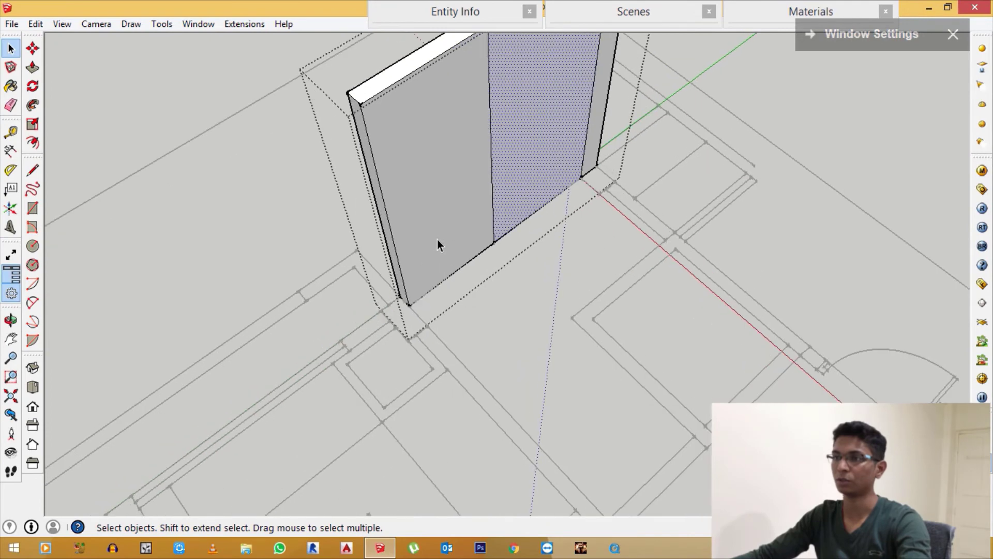
pyautogui.click(498, 250)
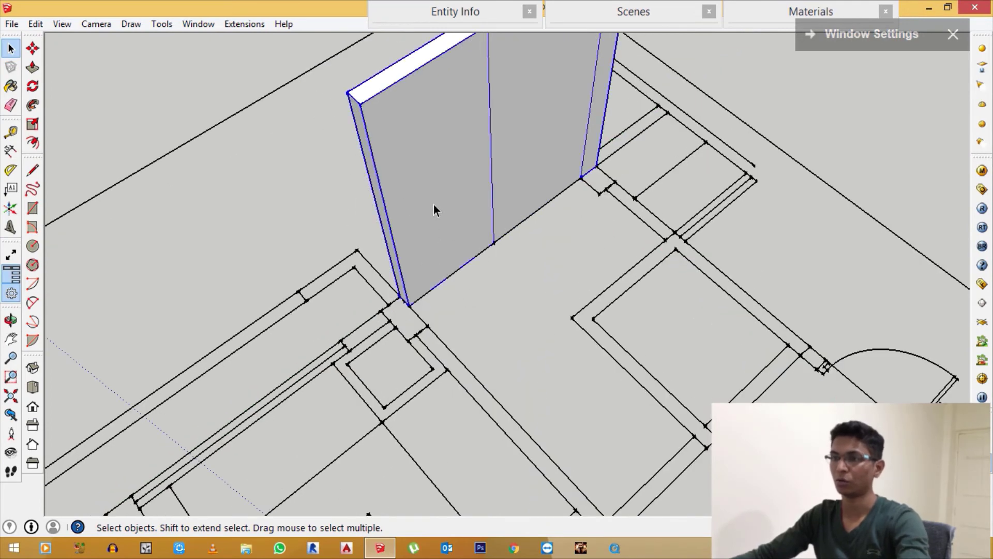
pyautogui.doubleClick(401, 199)
pyautogui.press('p')
pyautogui.scroll(2, 402, 298)
pyautogui.scroll(1, 369, 339)
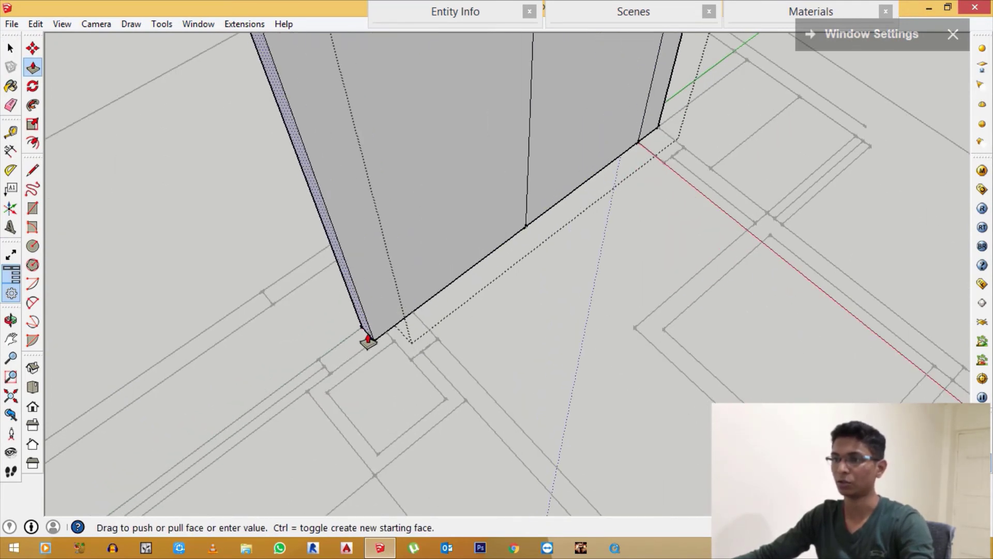
# Step: Push the wall's narrow side face out at a right angle from the slab's end
pyautogui.click(386, 354)
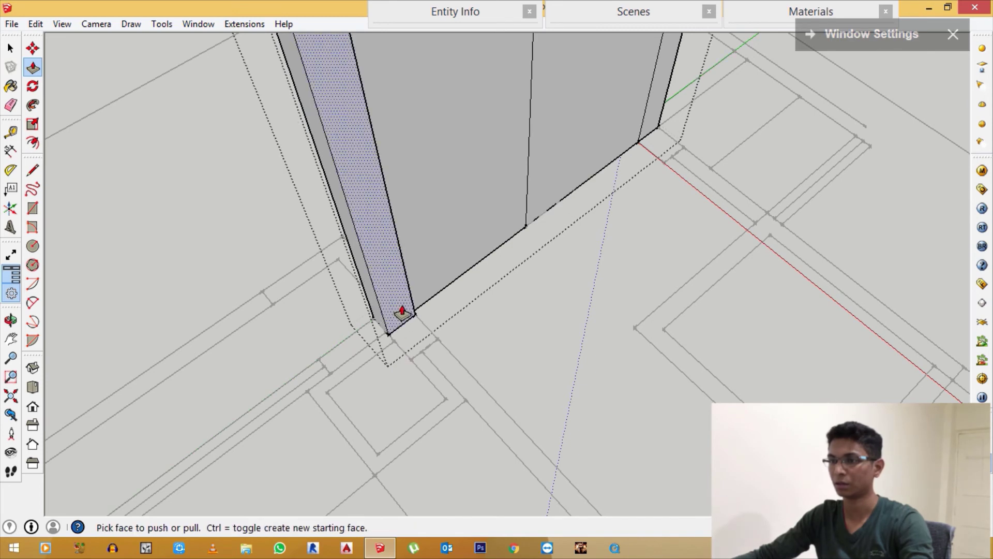
pyautogui.click(411, 360)
pyautogui.scroll(-2, 422, 279)
pyautogui.scroll(3, 429, 305)
pyautogui.scroll(-2, 406, 289)
pyautogui.scroll(2, 407, 304)
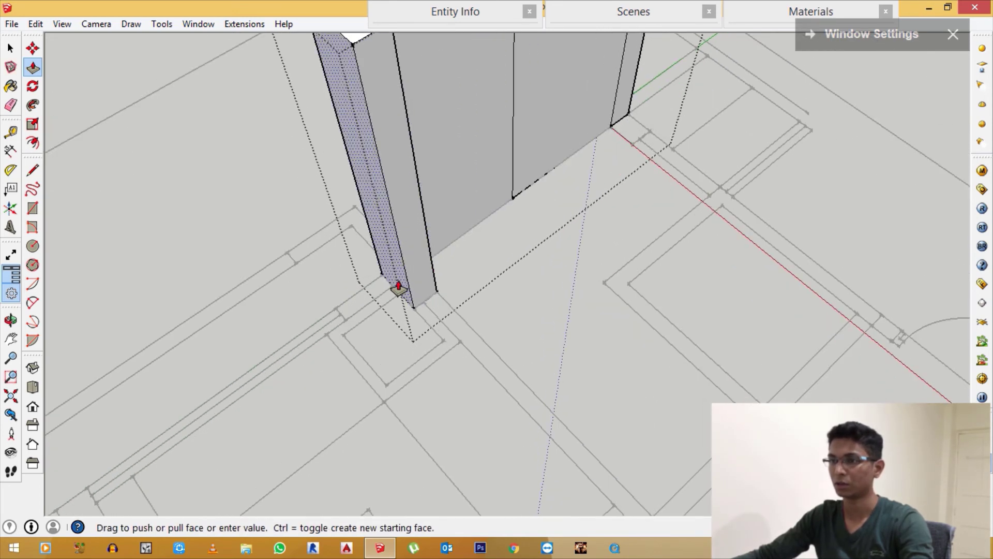
# Step: Extend that side face further to the plan line, completing the L-shaped corner
pyautogui.click(422, 308)
pyautogui.scroll(1, 402, 282)
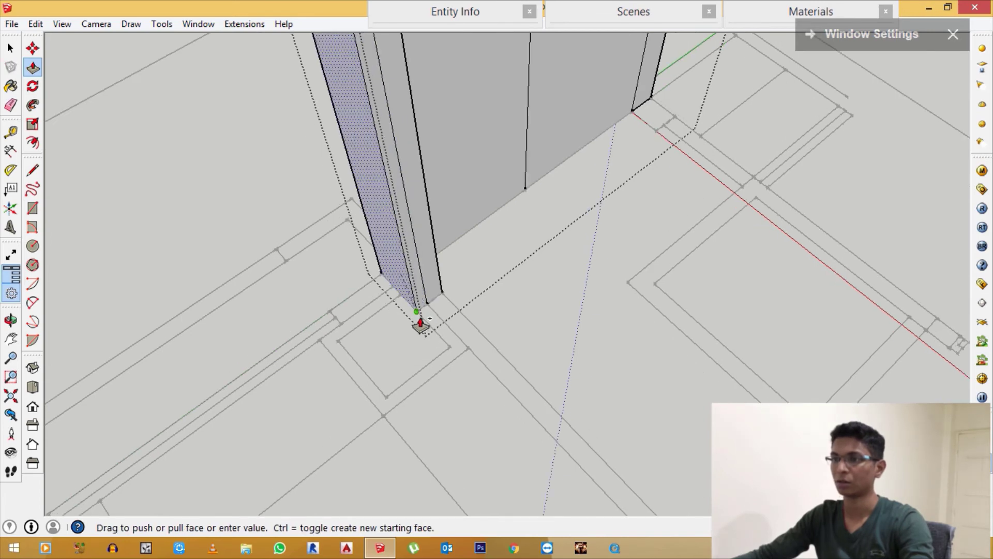
pyautogui.scroll(-5, 425, 272)
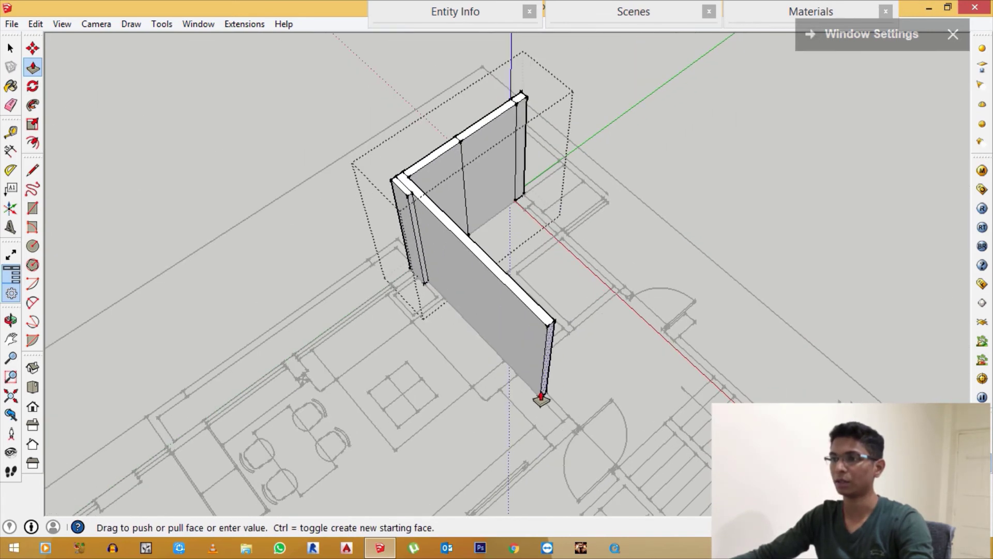
pyautogui.click(559, 431)
pyautogui.scroll(-3, 441, 188)
# Step: Push the first wall end face out into a longer wall along the plan line
pyautogui.scroll(-2, 592, 282)
pyautogui.scroll(3, 522, 295)
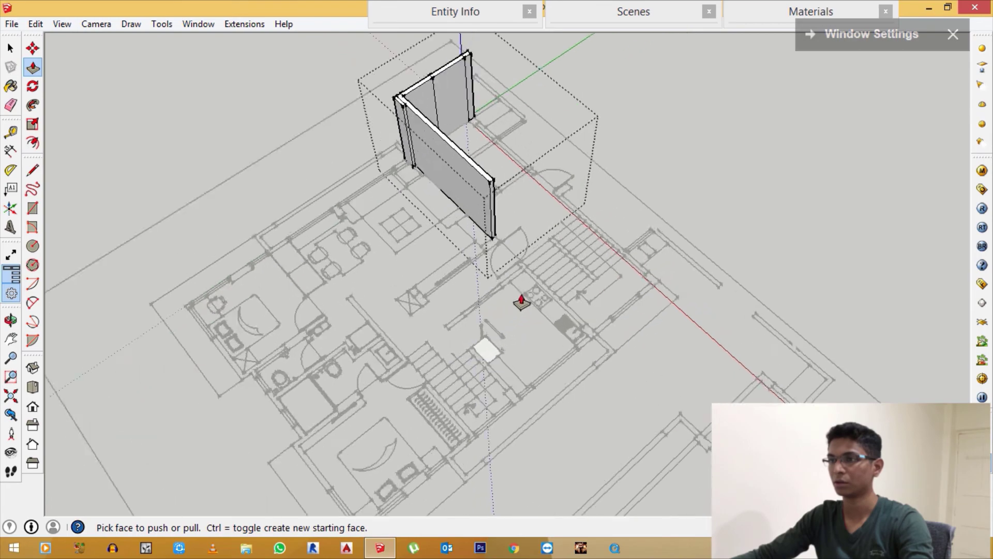
pyautogui.scroll(3, 488, 227)
pyautogui.click(490, 226)
pyautogui.moveTo(490, 226)
pyautogui.mouseDown(button='middle')
pyautogui.moveTo(476, 288)
pyautogui.moveTo(216, 361)
pyautogui.moveTo(230, 295)
pyautogui.mouseUp(button='middle')
pyautogui.click(474, 266)
pyautogui.scroll(-3, 216, 361)
pyautogui.scroll(4, 630, 171)
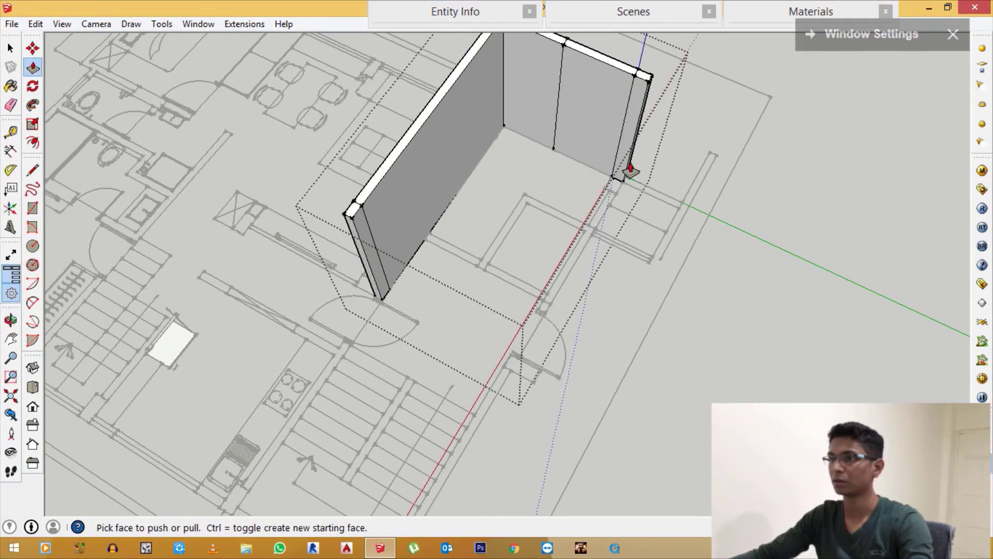
pyautogui.click(621, 180)
pyautogui.scroll(-2, 628, 195)
pyautogui.scroll(-1, 616, 198)
# Step: Extrude the next wall end into a new wall segment following the plan
pyautogui.click(612, 200)
pyautogui.moveTo(612, 199)
pyautogui.mouseDown(button='middle')
pyautogui.moveTo(284, 340)
pyautogui.moveTo(493, 352)
pyautogui.moveTo(448, 272)
pyautogui.moveTo(410, 238)
pyautogui.moveTo(429, 258)
pyautogui.mouseUp(button='middle')
pyautogui.click(410, 238)
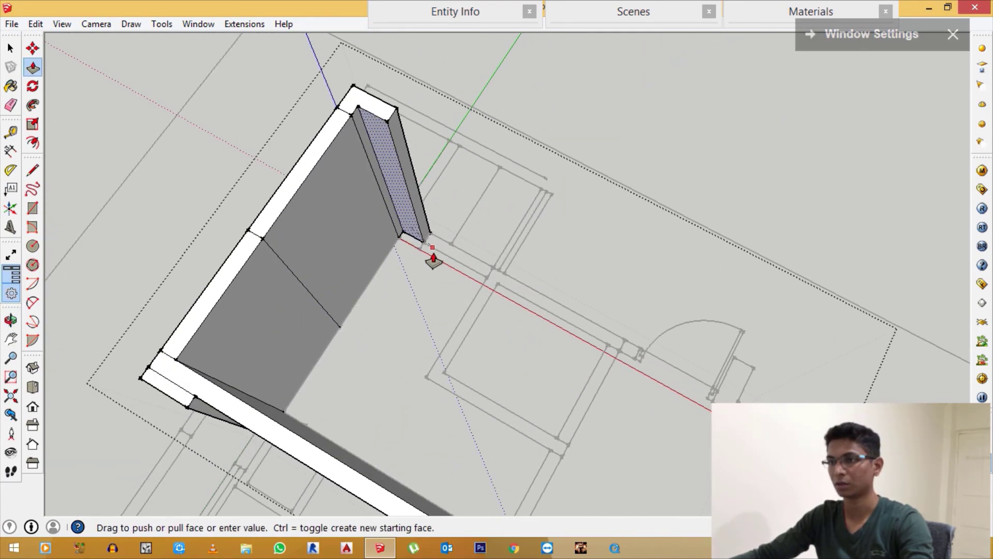
pyautogui.scroll(1, 392, 247)
pyautogui.click(409, 228)
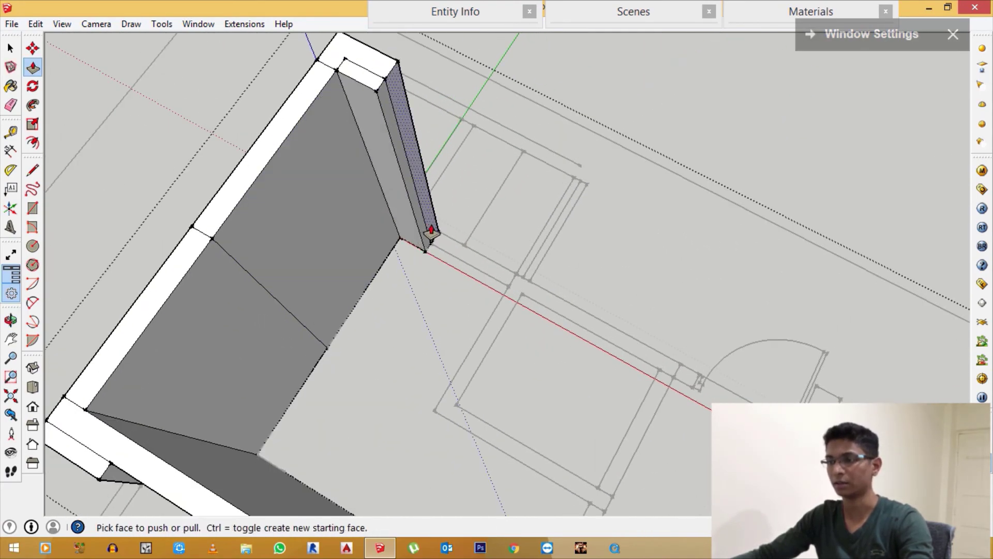
pyautogui.click(432, 232)
pyautogui.moveTo(398, 226)
pyautogui.mouseDown(button='middle')
pyautogui.moveTo(321, 196)
pyautogui.moveTo(477, 236)
pyautogui.mouseUp(button='middle')
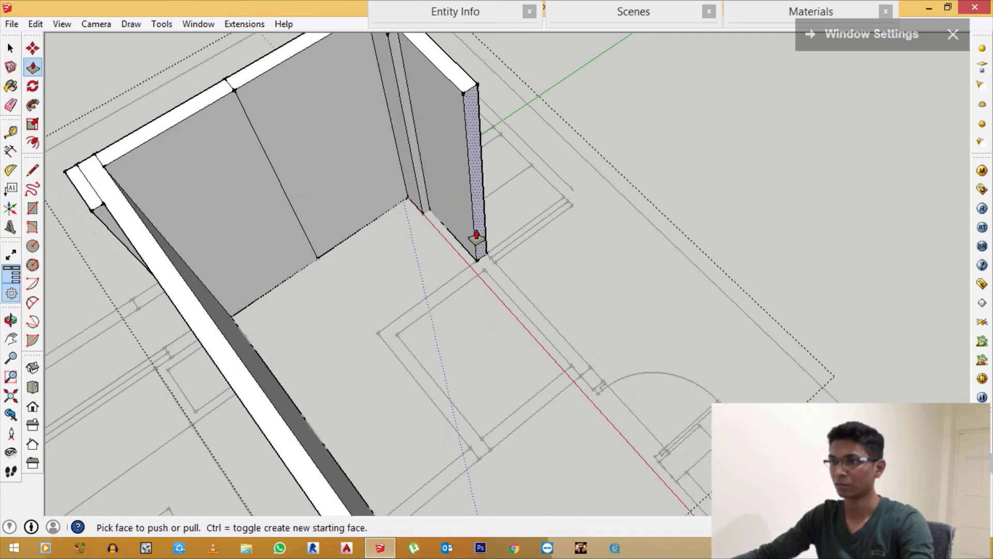
pyautogui.click(476, 263)
pyautogui.click(409, 336)
pyautogui.scroll(-3, 437, 195)
# Step: Extrude another wall end into a third wall, forming a U-shaped enclosure
pyautogui.moveTo(432, 215); pyautogui.dragTo(411, 248, button='middle')
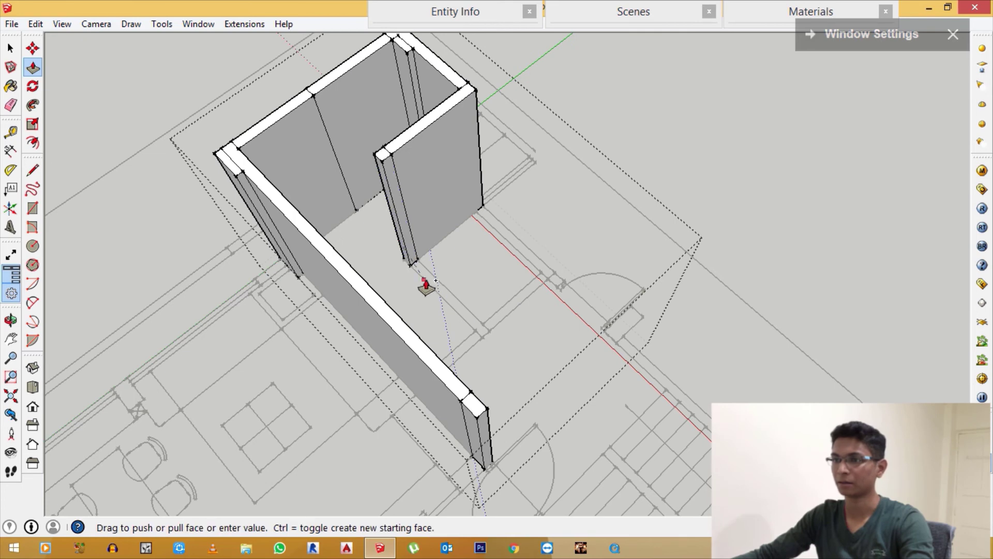
pyautogui.click(413, 262)
pyautogui.click(481, 352)
pyautogui.scroll(-3, 435, 235)
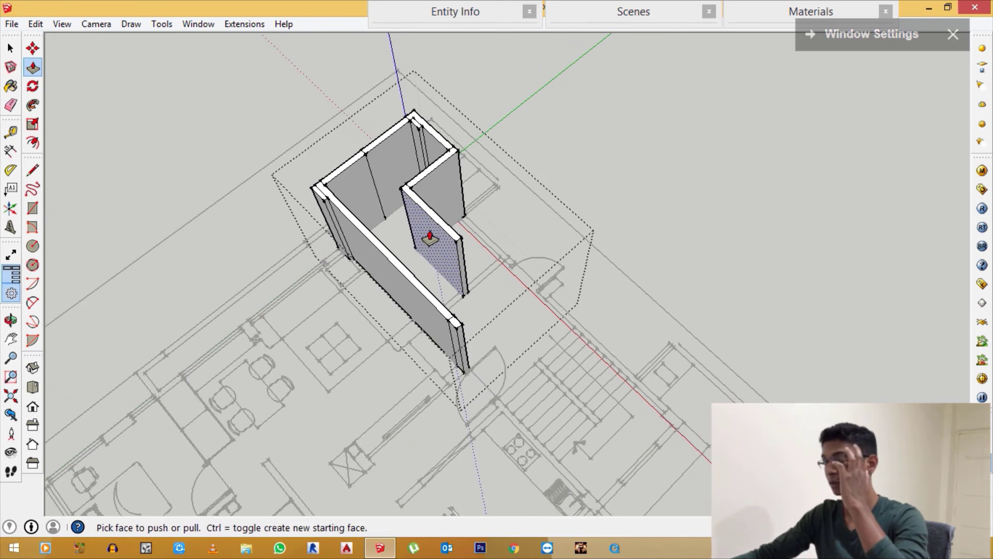
pyautogui.scroll(-2, 409, 232)
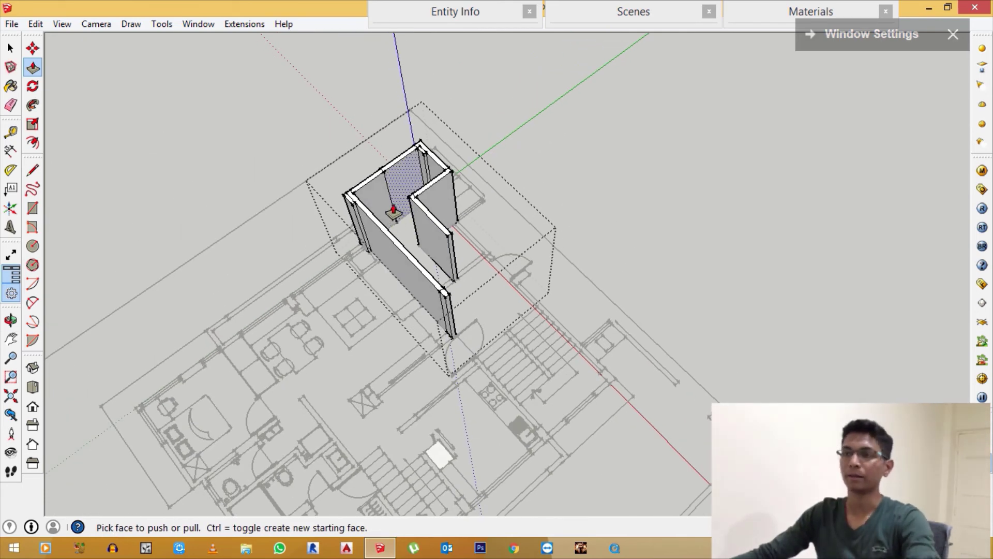
pyautogui.moveTo(259, 117); pyautogui.dragTo(363, 165, button='middle')
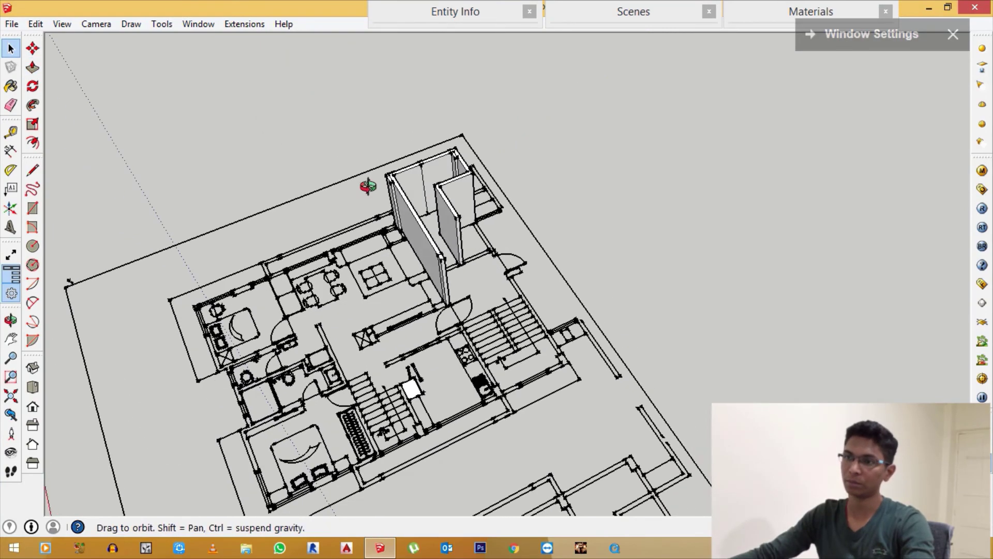
pyautogui.moveTo(414, 187); pyautogui.dragTo(476, 204, button='middle')
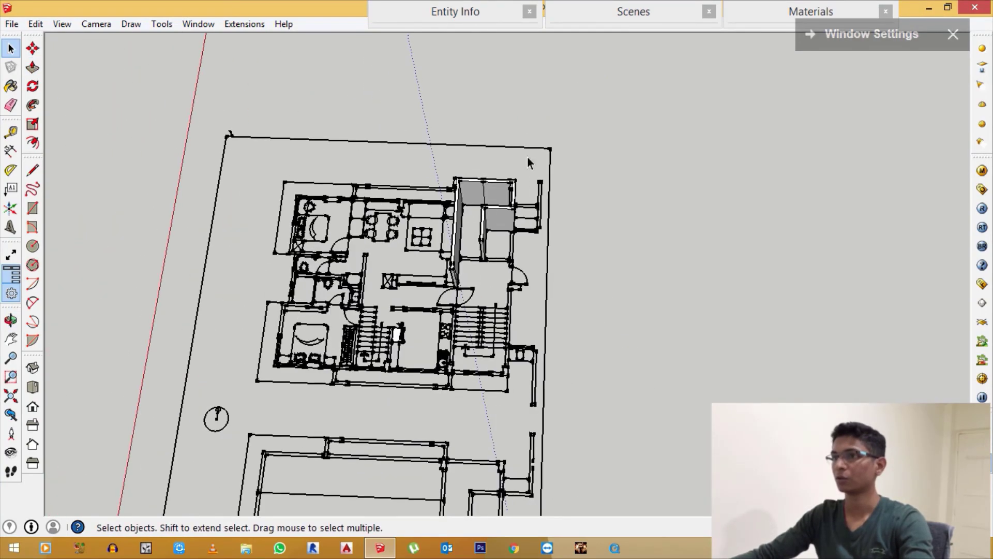
pyautogui.scroll(-2, 446, 201)
pyautogui.scroll(3, 483, 215)
pyautogui.moveTo(498, 204); pyautogui.dragTo(453, 194, button='middle')
pyautogui.scroll(2, 467, 221)
pyautogui.scroll(-2, 477, 194)
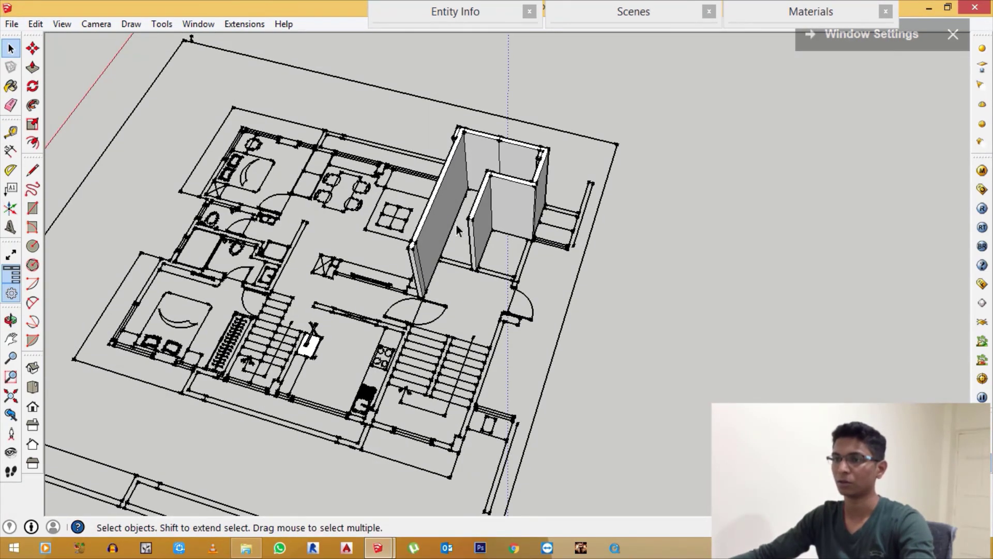
pyautogui.scroll(-1, 457, 227)
pyautogui.scroll(2, 443, 235)
pyautogui.scroll(-1, 455, 242)
# Step: Switch to the 3D - 117.skp model and orbit around the finished house
pyautogui.moveTo(379, 548)
pyautogui.click(417, 473)
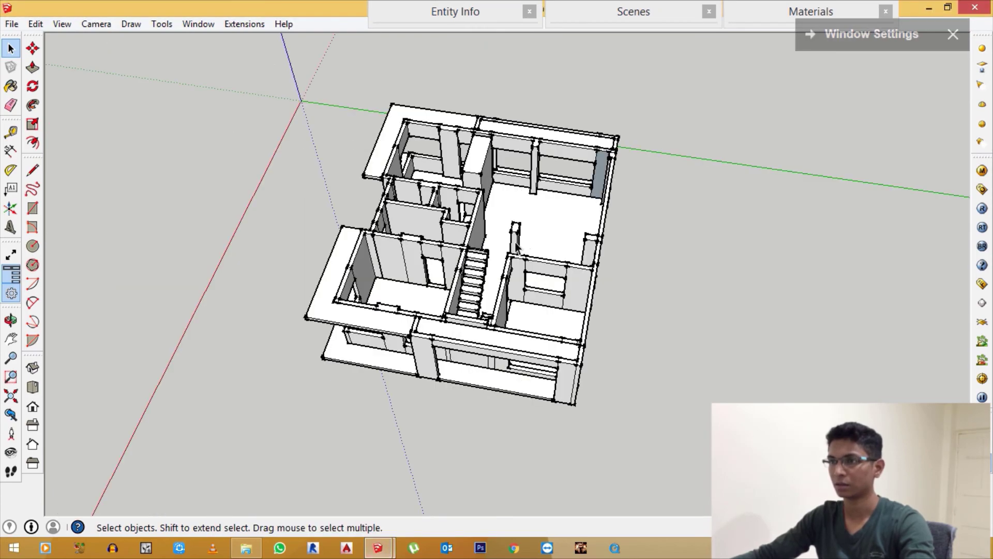
pyautogui.moveTo(517, 247); pyautogui.dragTo(520, 207, button='middle')
pyautogui.scroll(3, 523, 160)
pyautogui.scroll(-2, 517, 155)
pyautogui.moveTo(517, 155)
pyautogui.mouseDown(button='middle')
pyautogui.moveTo(456, 107)
pyautogui.moveTo(437, 106)
pyautogui.moveTo(610, 259)
pyautogui.moveTo(563, 207)
pyautogui.mouseUp(button='middle')
pyautogui.scroll(3, 456, 107)
pyautogui.scroll(-3, 609, 258)
pyautogui.scroll(3, 544, 207)
pyautogui.scroll(2, 519, 209)
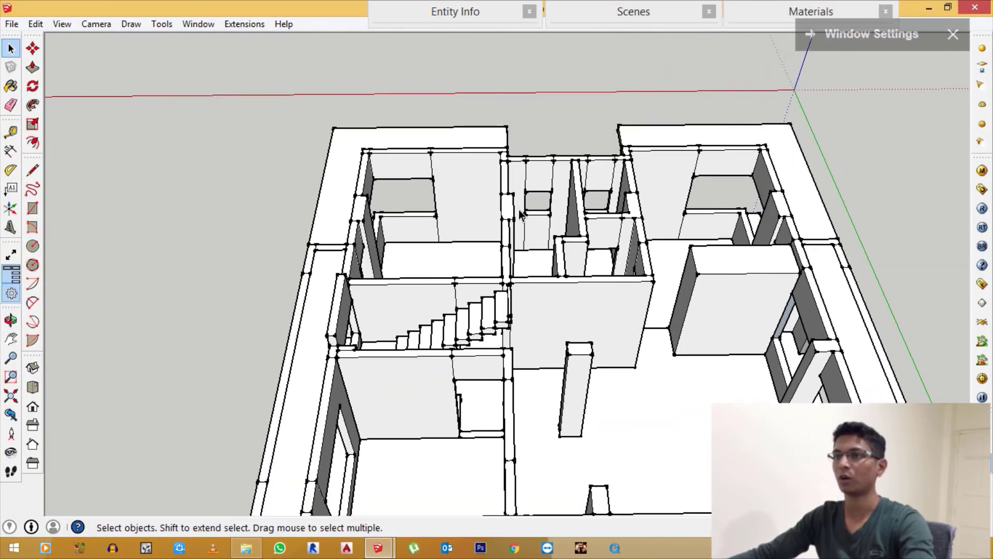
# Step: Orbit and zoom into the rooms to show the staircase and window openings
pyautogui.moveTo(455, 191); pyautogui.dragTo(377, 195, button='middle')
pyautogui.scroll(3, 358, 153)
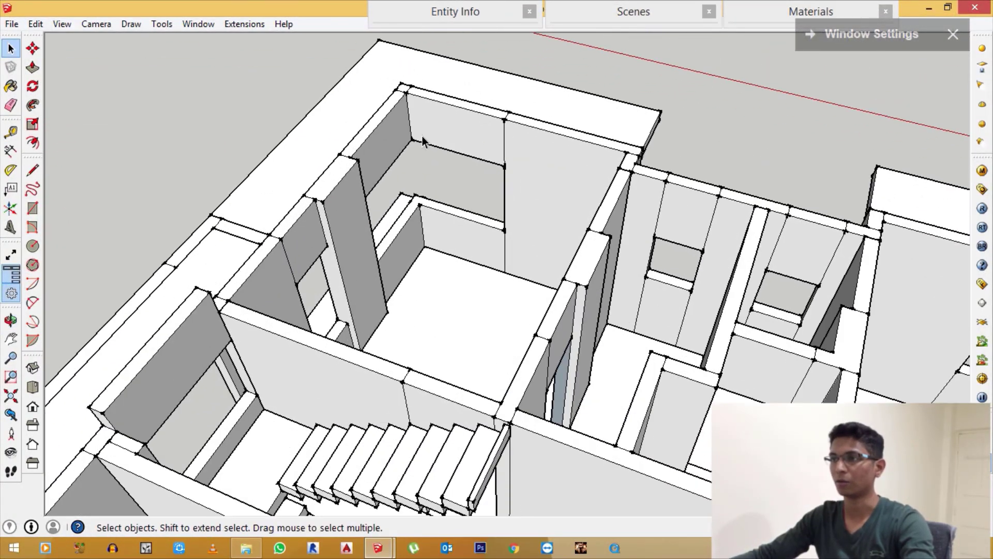
pyautogui.scroll(-3, 412, 179)
pyautogui.scroll(-2, 532, 211)
pyautogui.moveTo(461, 151)
pyautogui.mouseDown(button='middle')
pyautogui.moveTo(455, 195)
pyautogui.moveTo(514, 184)
pyautogui.moveTo(510, 128)
pyautogui.moveTo(415, 435)
pyautogui.mouseUp(button='middle')
pyautogui.scroll(2, 488, 348)
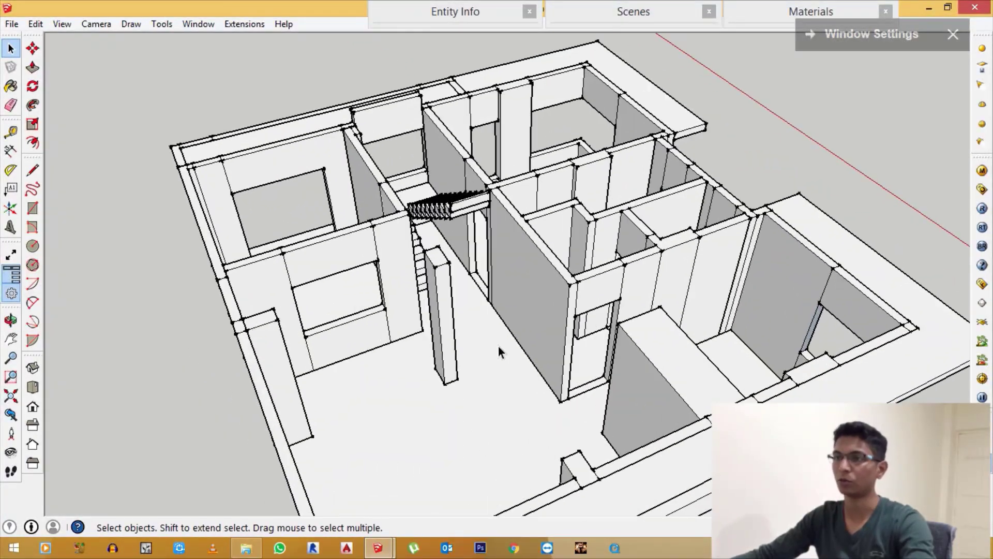
pyautogui.scroll(2, 419, 372)
pyautogui.scroll(-3, 418, 367)
pyautogui.moveTo(454, 374)
pyautogui.mouseDown(button='middle')
pyautogui.moveTo(518, 268)
pyautogui.moveTo(510, 299)
pyautogui.moveTo(457, 253)
pyautogui.moveTo(544, 269)
pyautogui.mouseUp(button='middle')
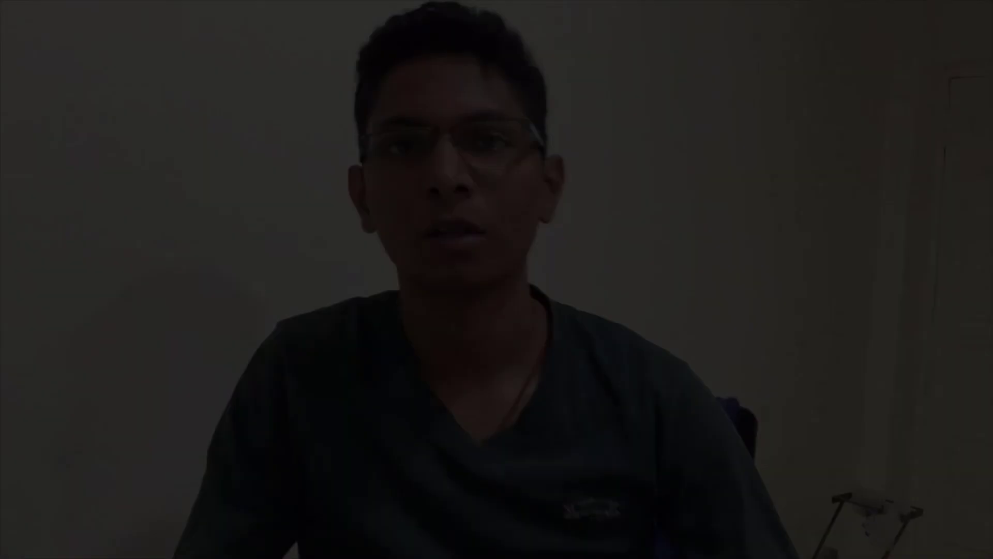